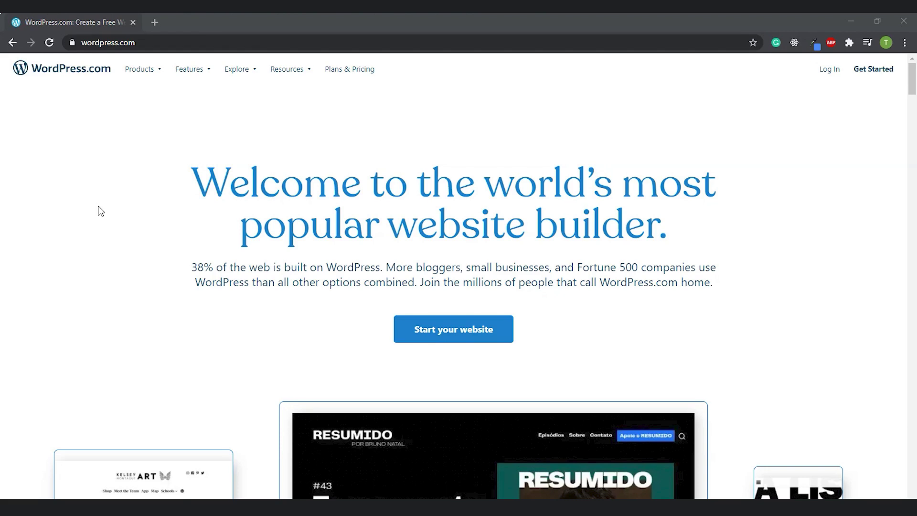
- Start a new website on WordPress.com and log in to the existing account with its e-mail address and password
click(430, 333)
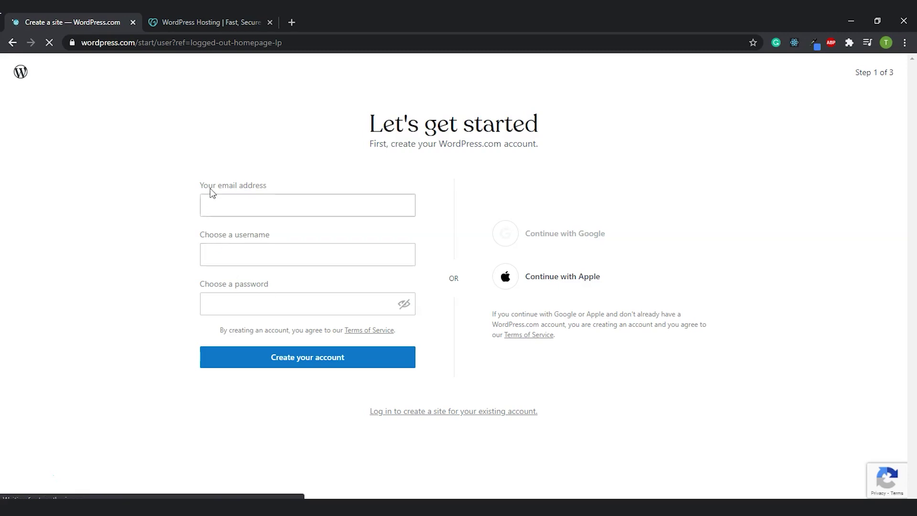
click(393, 412)
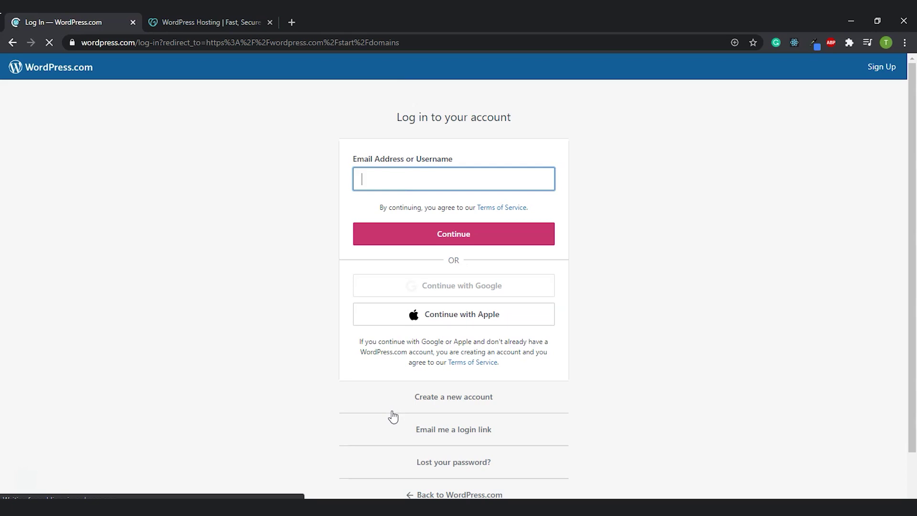
click(389, 180)
click(385, 207)
click(378, 238)
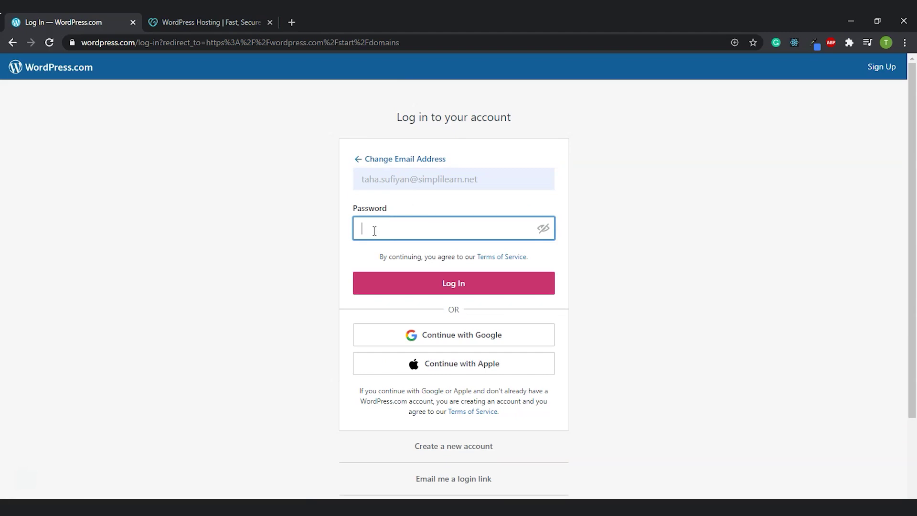
text(•••••••)
key(Return)
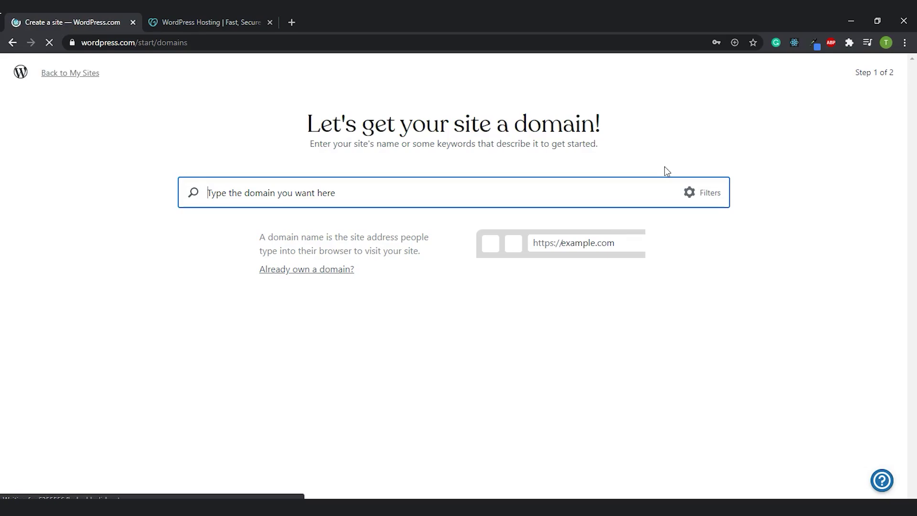
- Search for the domain letsbuildawebsite and select the free wordpress.com subdomain for the site
text(lets )
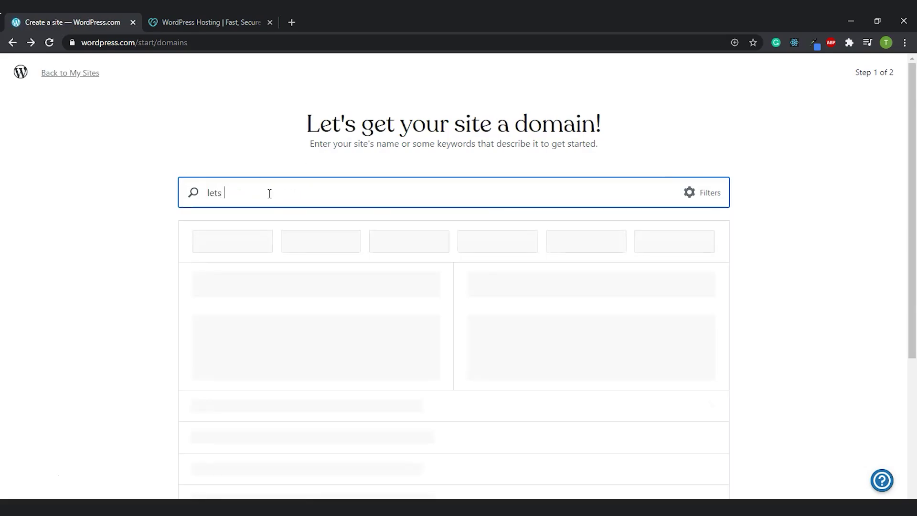
text(buildawebsite)
scroll(171, 287, down, 3)
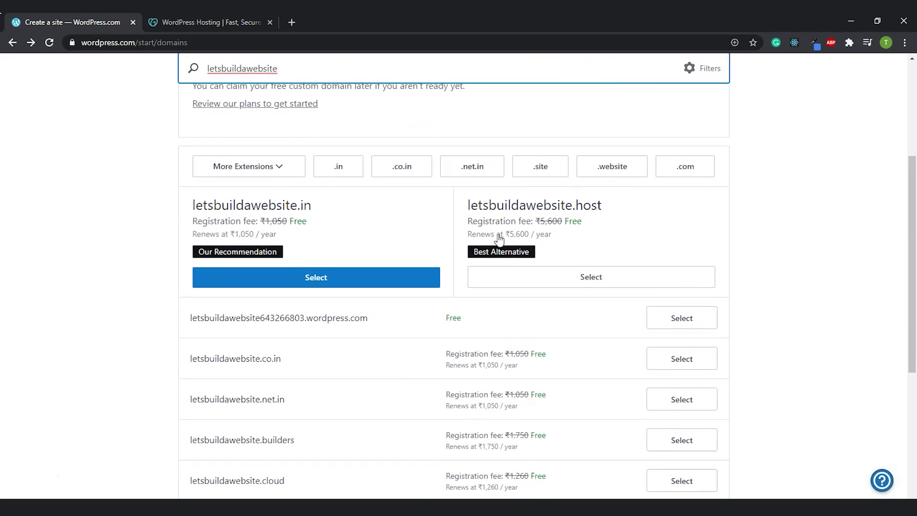
scroll(473, 366, down, 3)
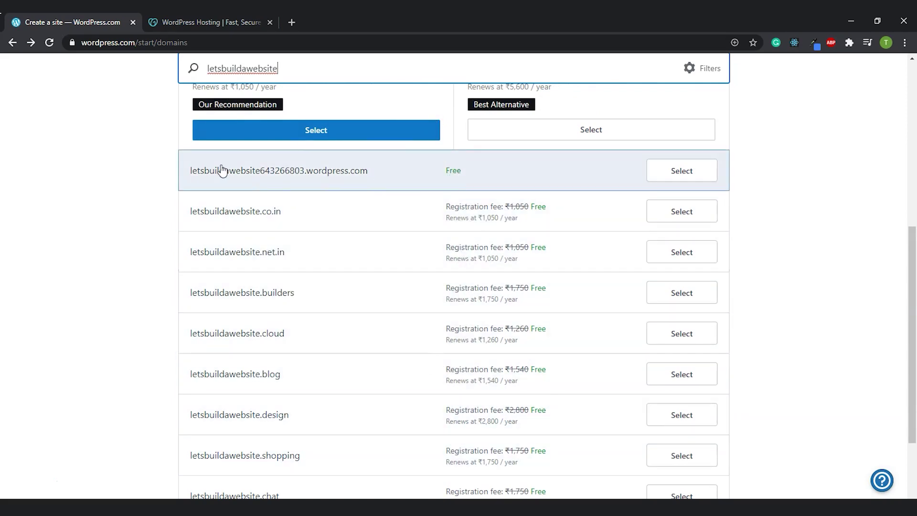
click(680, 173)
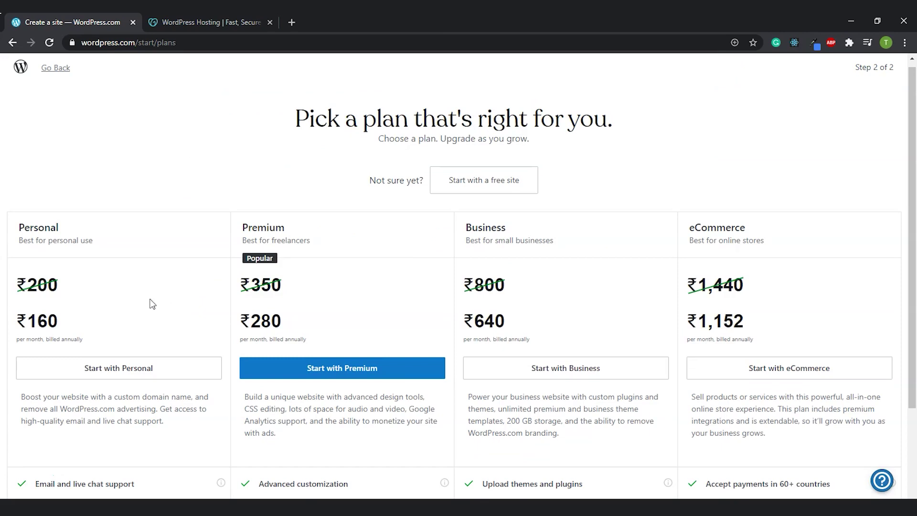
- Compare the paid plans and start with a free site
scroll(73, 263, down, 2)
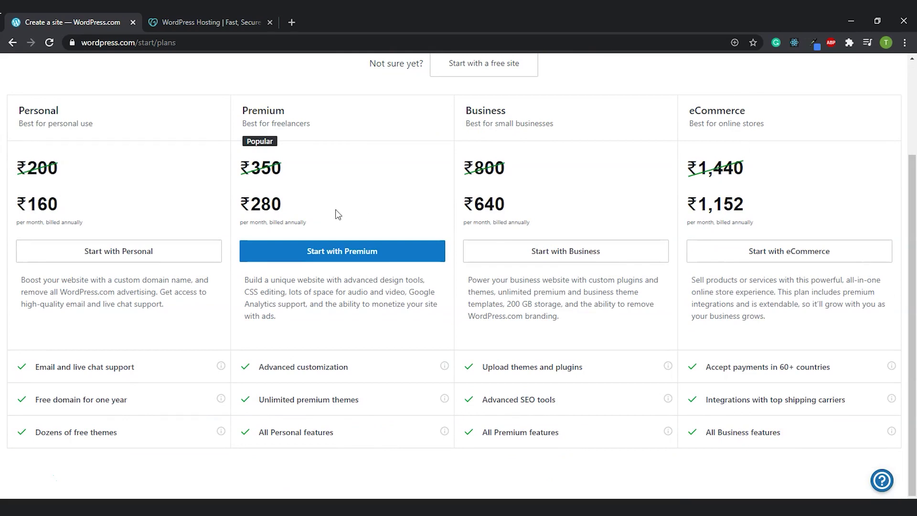
scroll(177, 271, up, 3)
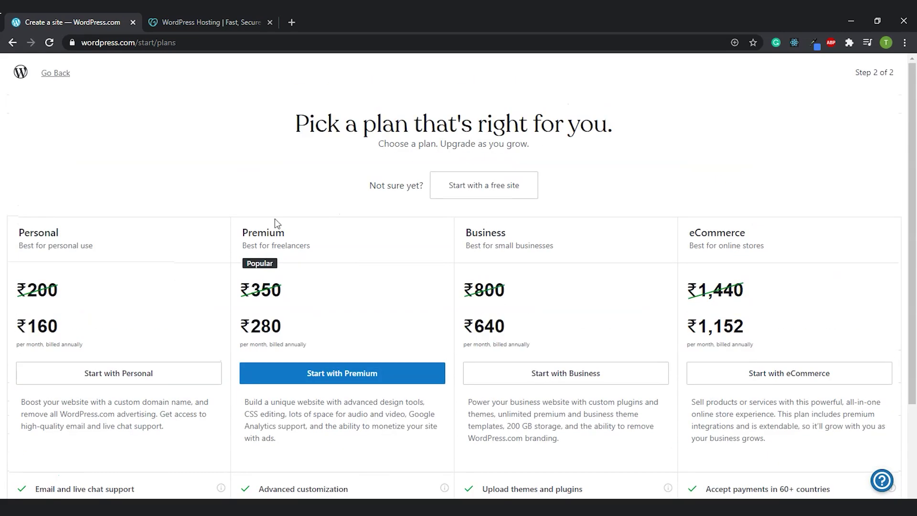
click(478, 189)
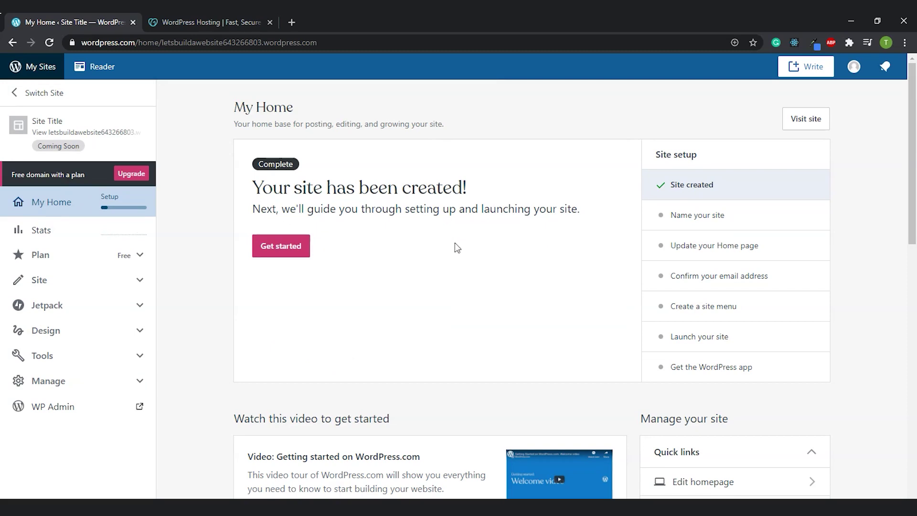
- Begin the site setup and set the site title to "Let's Build a Website"
click(287, 249)
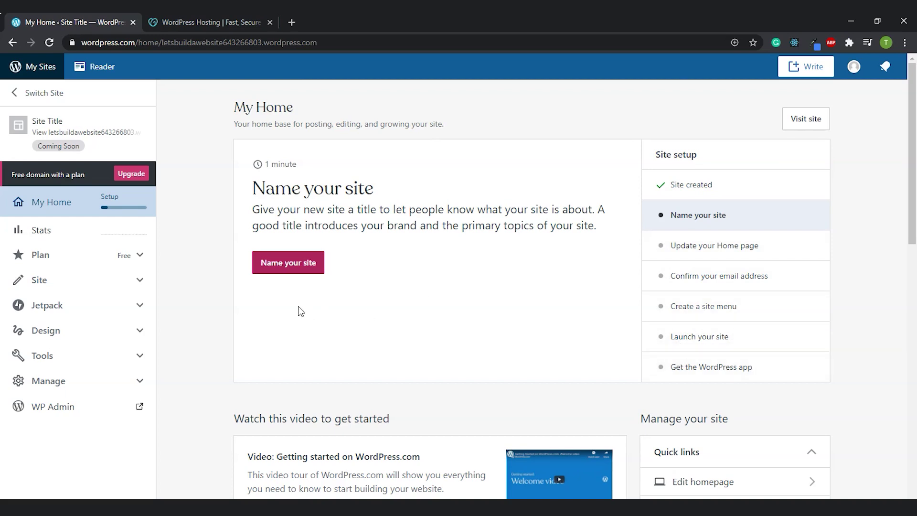
click(297, 263)
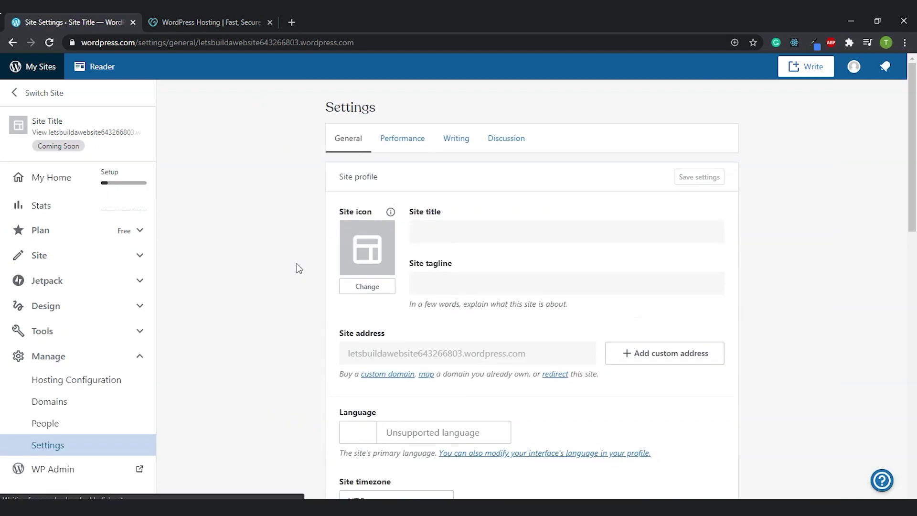
triple_click(439, 239)
text(W)
key(BackSpace)
text(Let's B)
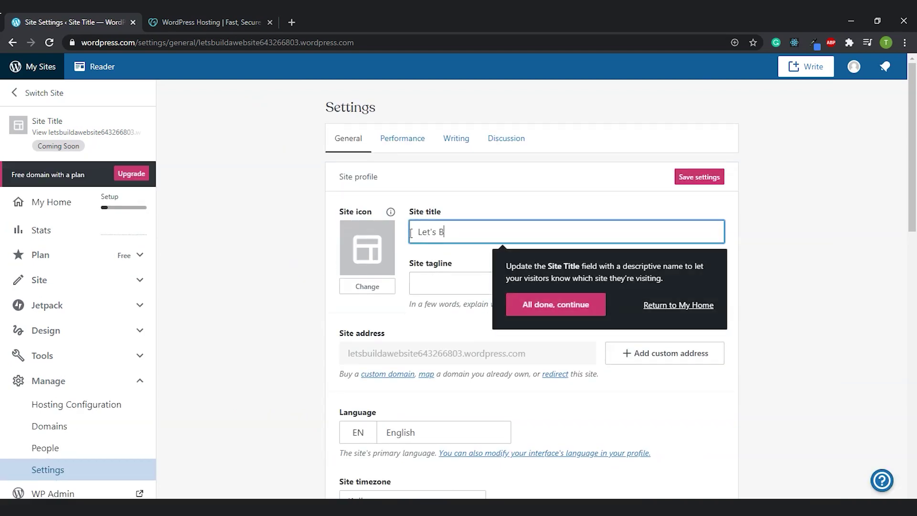
text(uild a Website)
key(Tab)
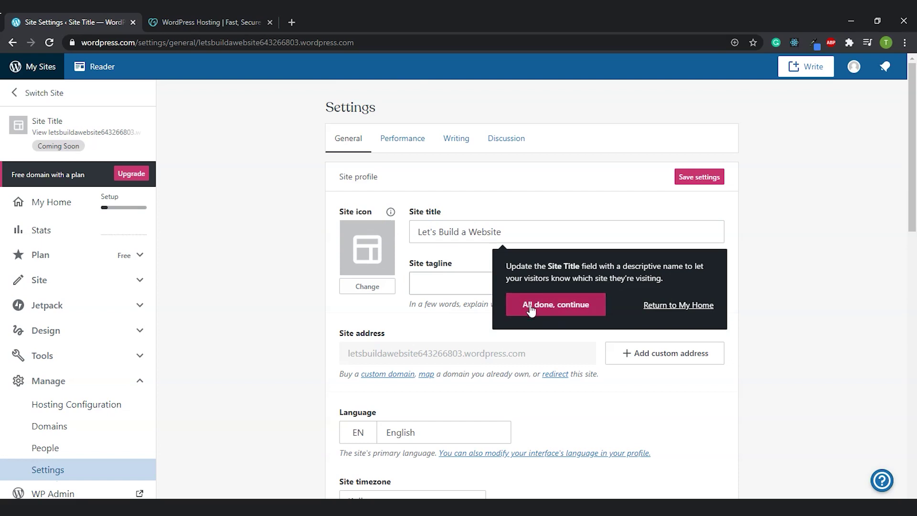
click(532, 309)
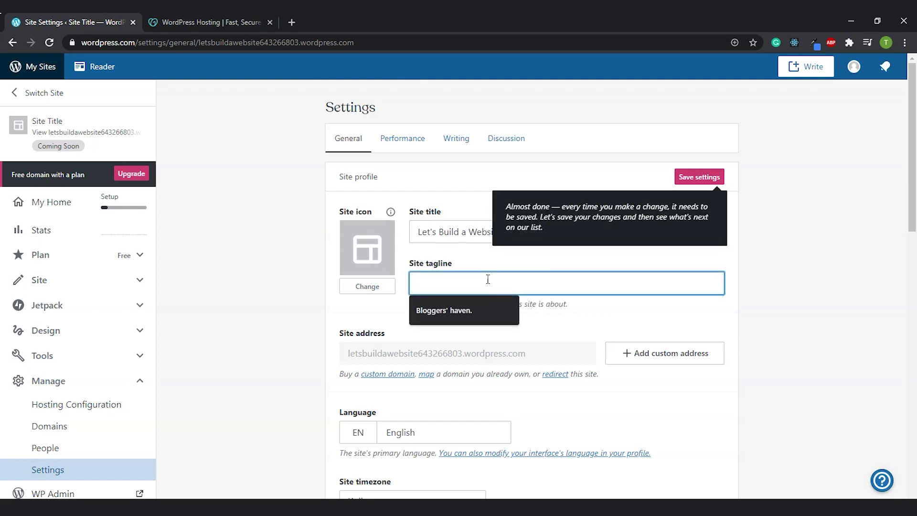
- Set the site tagline to "Building a website is fun!", then save the settings and return to My Home
click(549, 319)
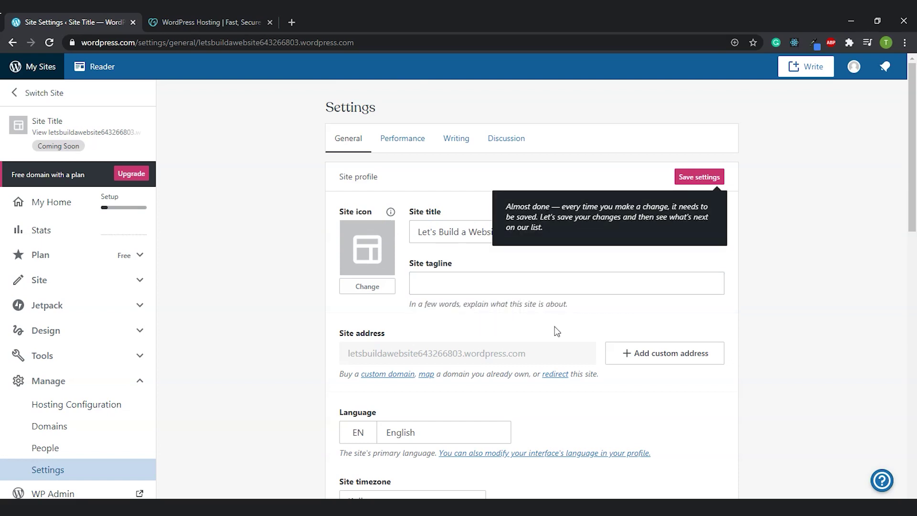
click(541, 278)
text(Bu)
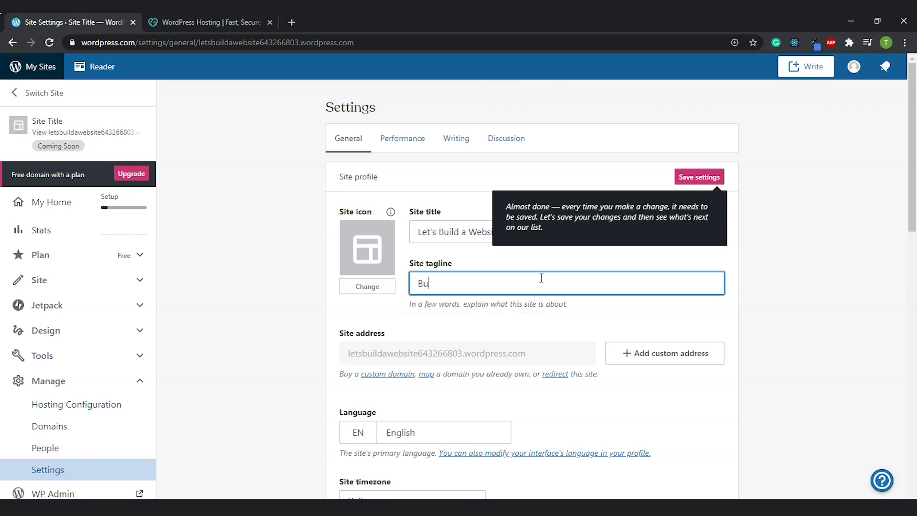
text(ilding a website is d)
text(un!)
click(440, 332)
scroll(432, 328, down, 2)
scroll(658, 200, up, 2)
click(705, 180)
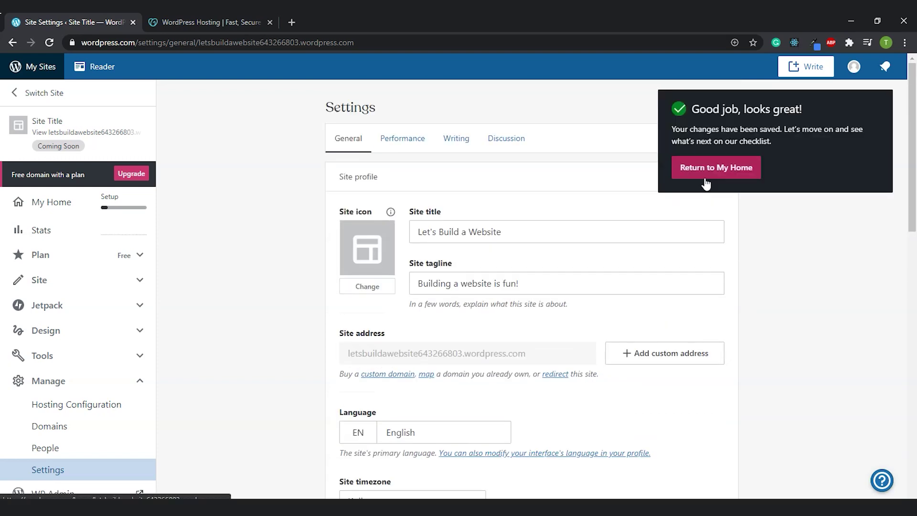
click(707, 182)
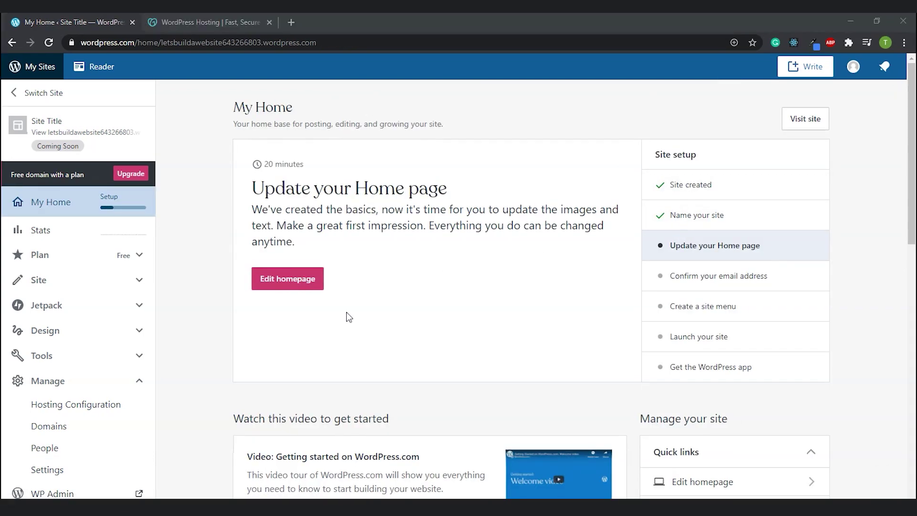
- Open the homepage for editing and look through its welcome banner and blog posts sections
click(292, 280)
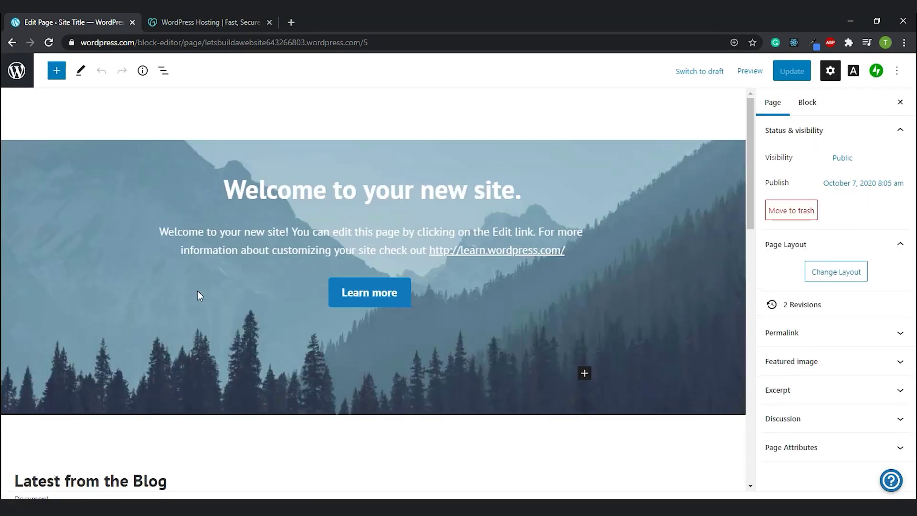
scroll(313, 237, down, 2)
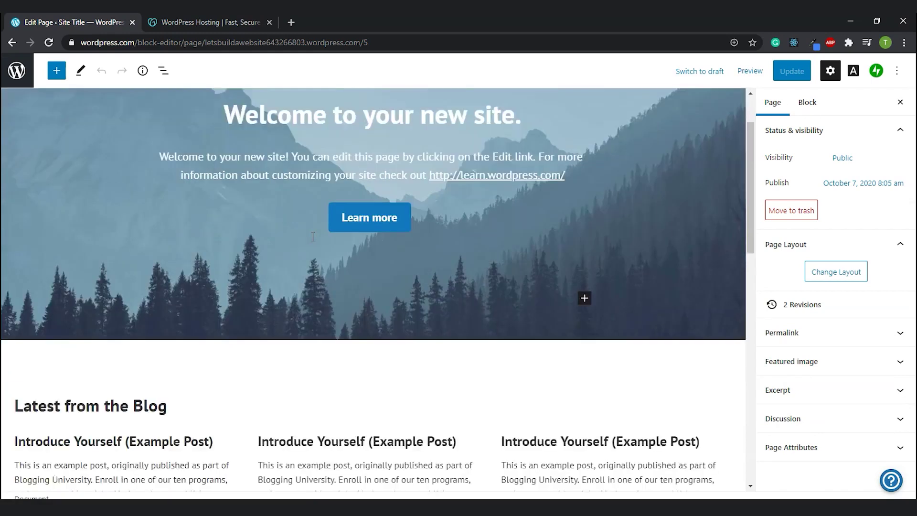
scroll(313, 236, down, 5)
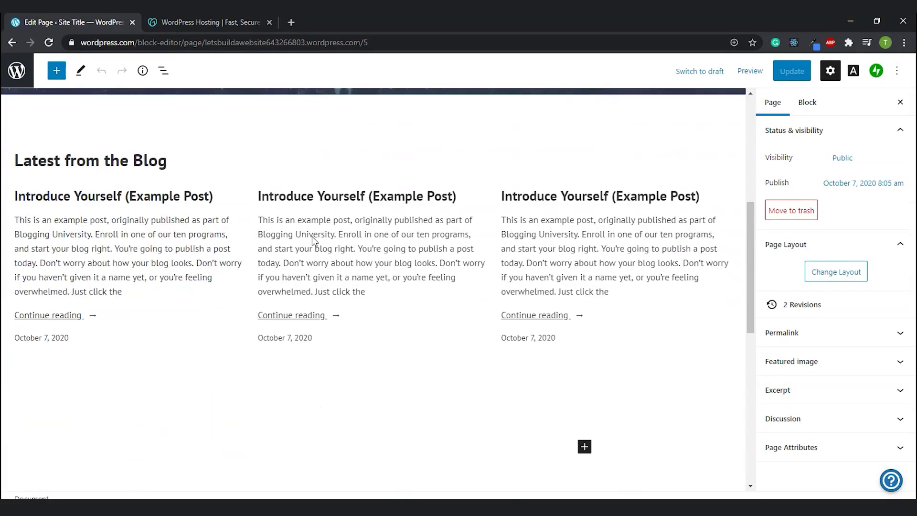
scroll(312, 236, down, 8)
scroll(313, 236, down, 1)
scroll(313, 236, up, 9)
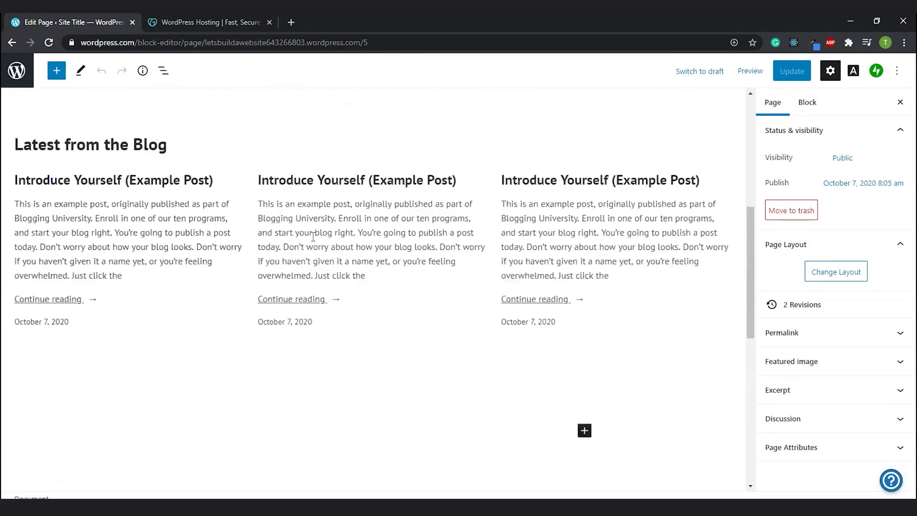
scroll(313, 237, up, 2)
click(313, 261)
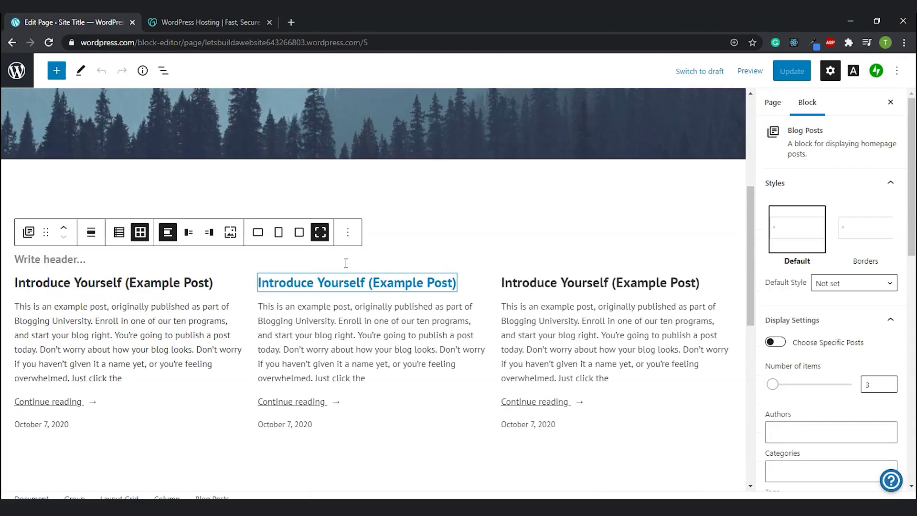
click(456, 211)
scroll(455, 211, up, 5)
- Replace the homepage banner heading with "This is my first website."
click(427, 203)
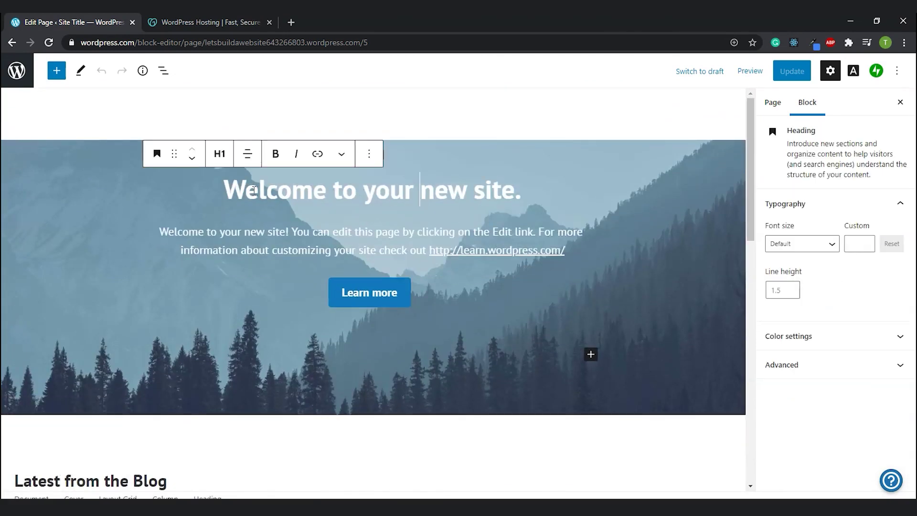
click(229, 191)
drag(230, 191, 518, 165)
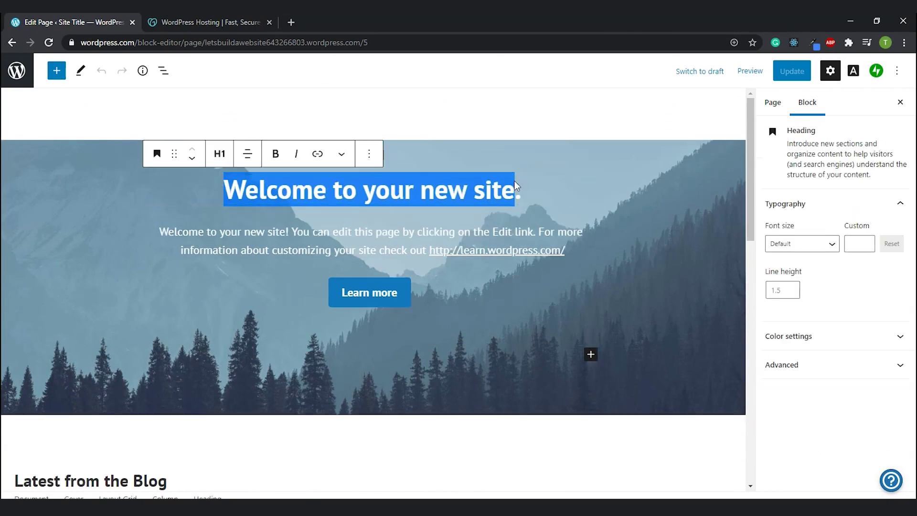
text(This )
text(is my first we)
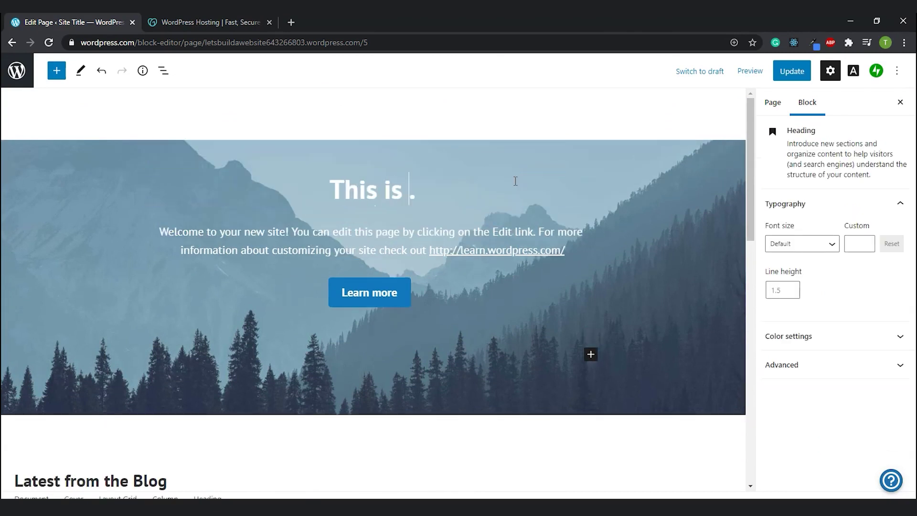
text(bsite)
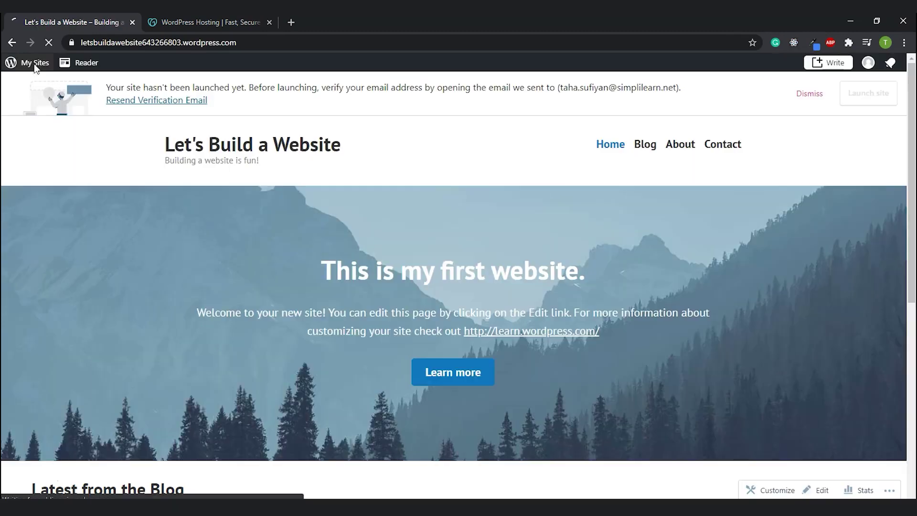
- Go back to My Sites, open the site's WP Admin dashboard and highlight its web address
click(33, 64)
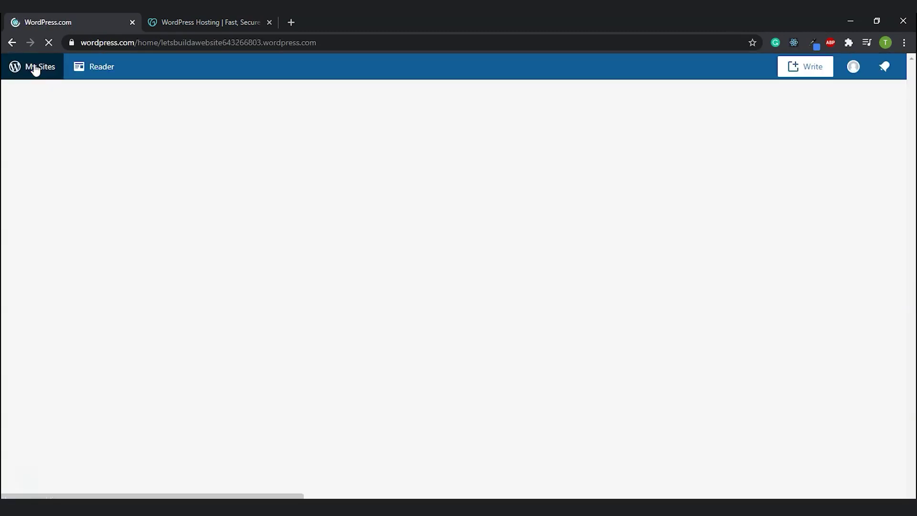
scroll(185, 221, down, 1)
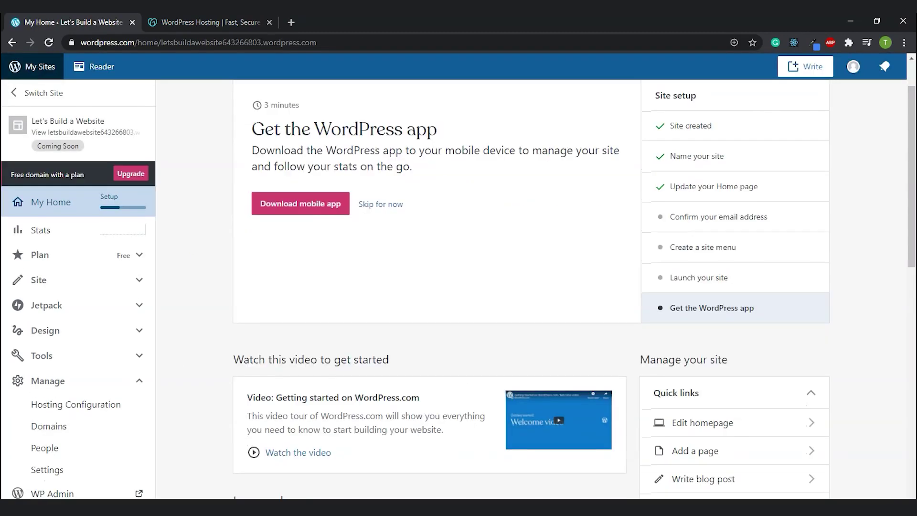
click(84, 494)
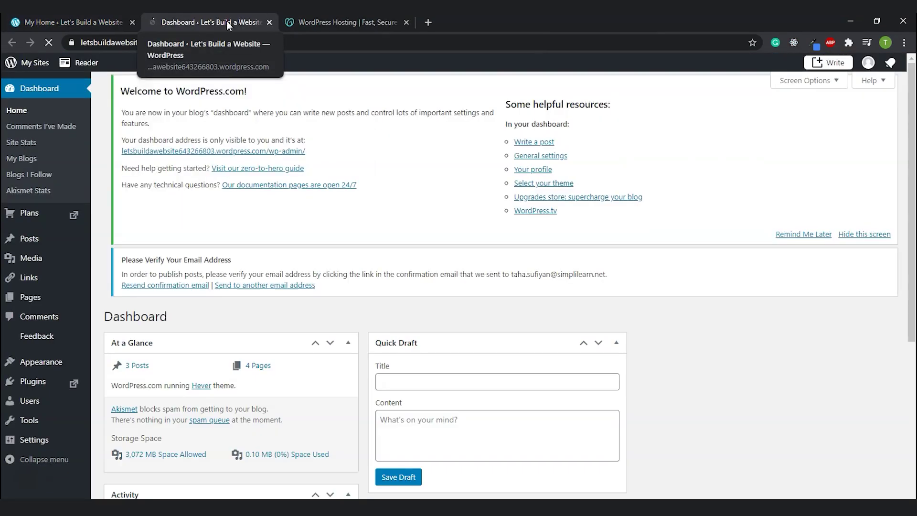
click(286, 45)
drag(212, 46, 76, 41)
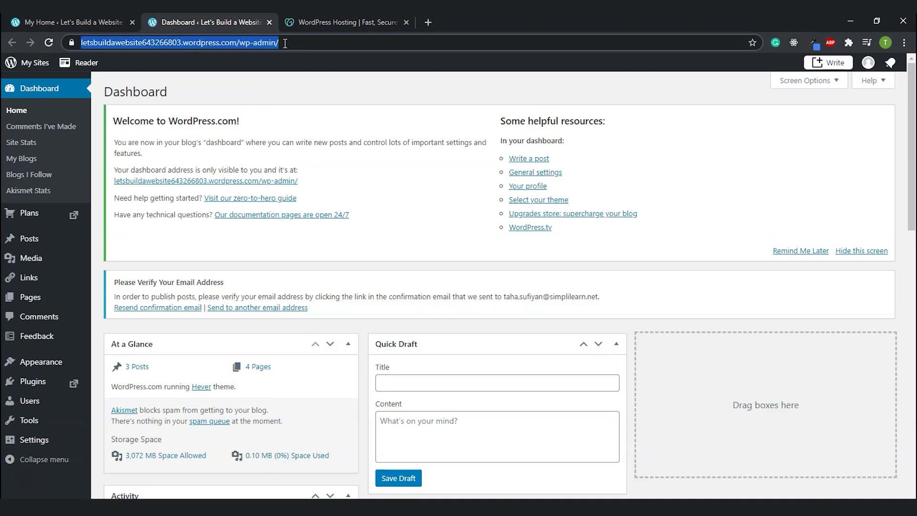
click(376, 172)
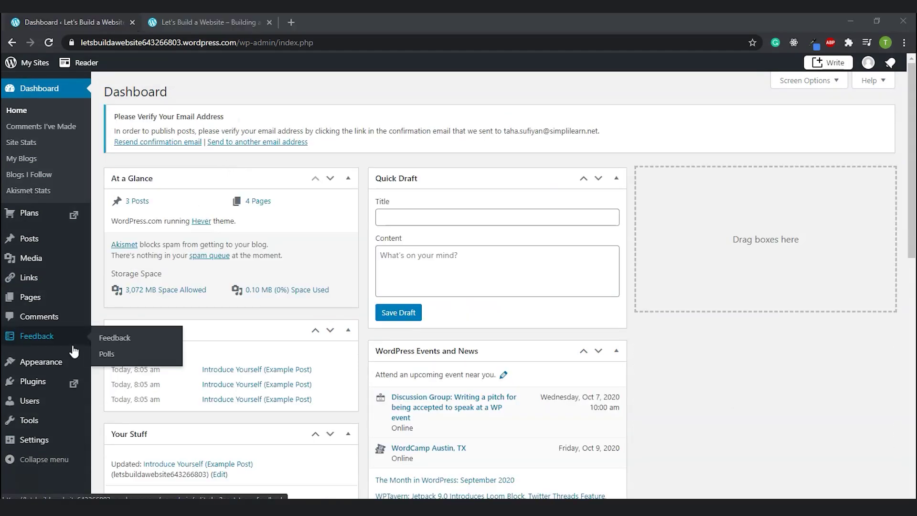
- Open the site's theme management page from the dashboard
mouse_move(48, 368)
click(106, 366)
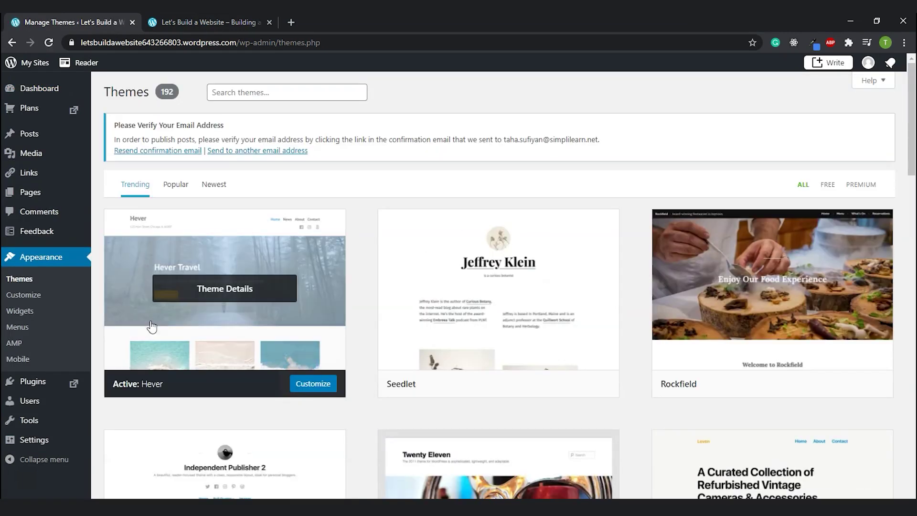
- Browse the available themes, preview the Twenty Sixteen theme on the site and look through its home page
scroll(439, 283, down, 4)
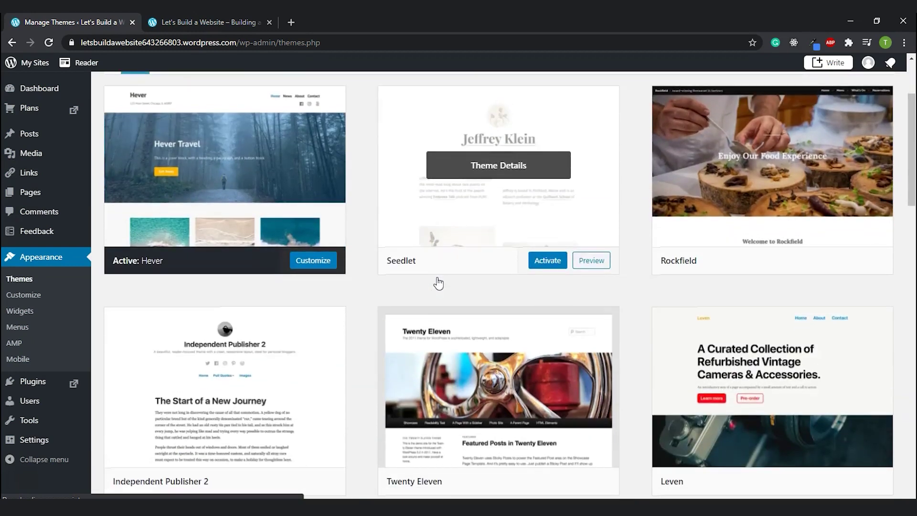
scroll(437, 282, down, 6)
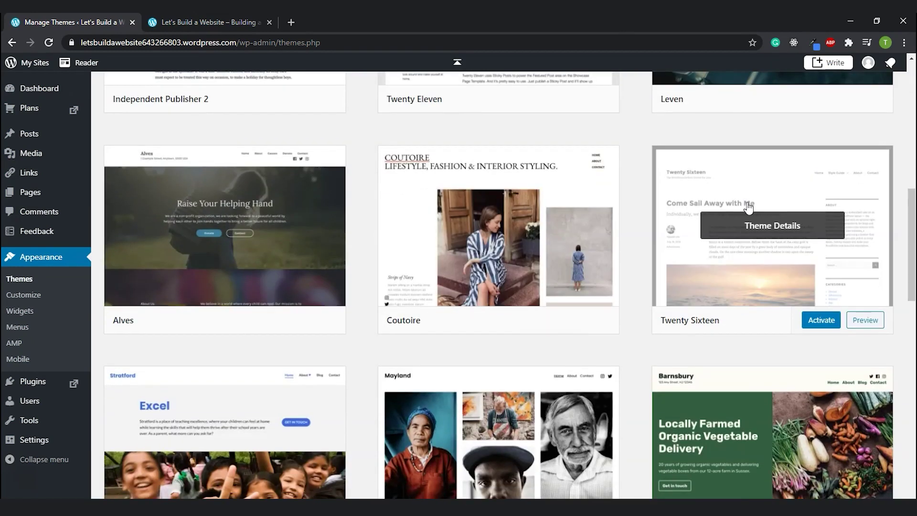
scroll(635, 308, down, 5)
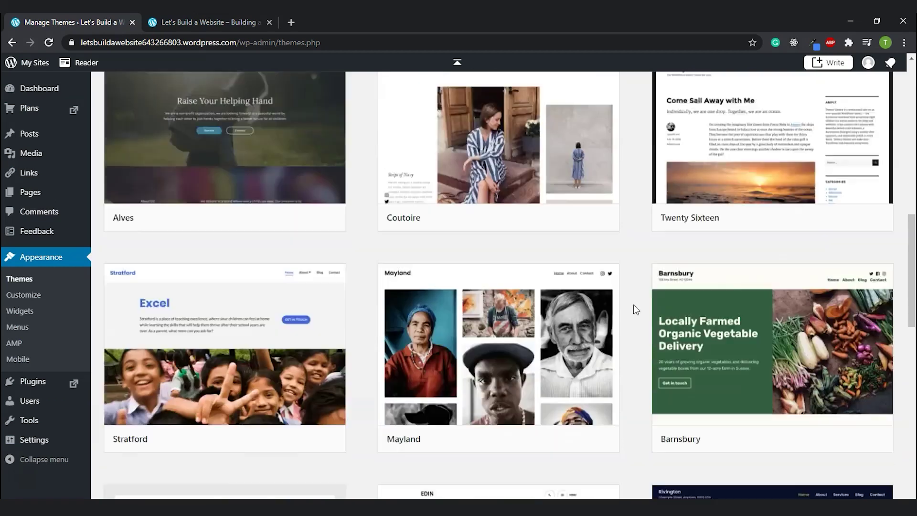
scroll(636, 309, up, 6)
scroll(634, 305, up, 1)
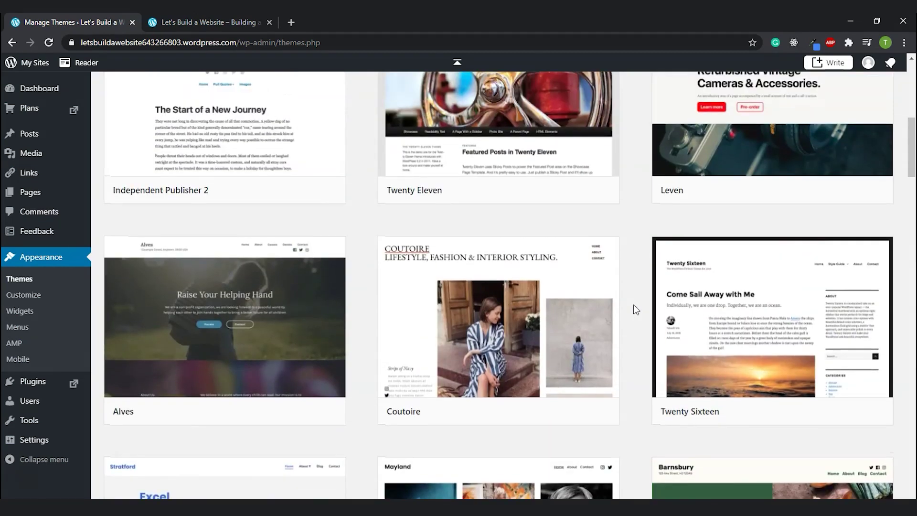
click(865, 412)
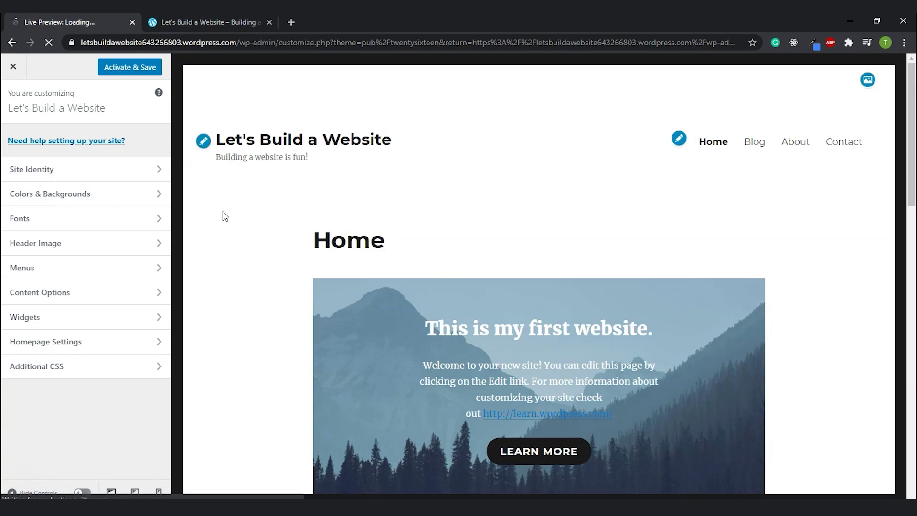
scroll(289, 186, down, 15)
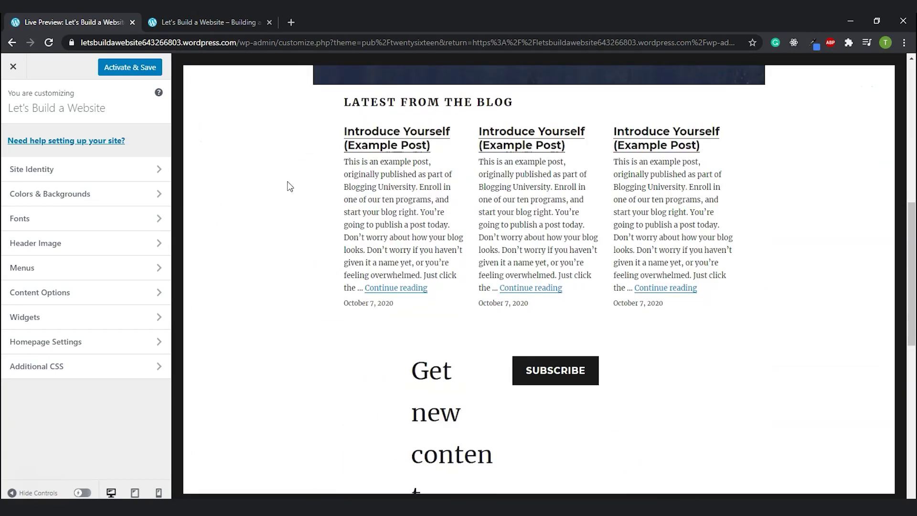
scroll(289, 186, up, 10)
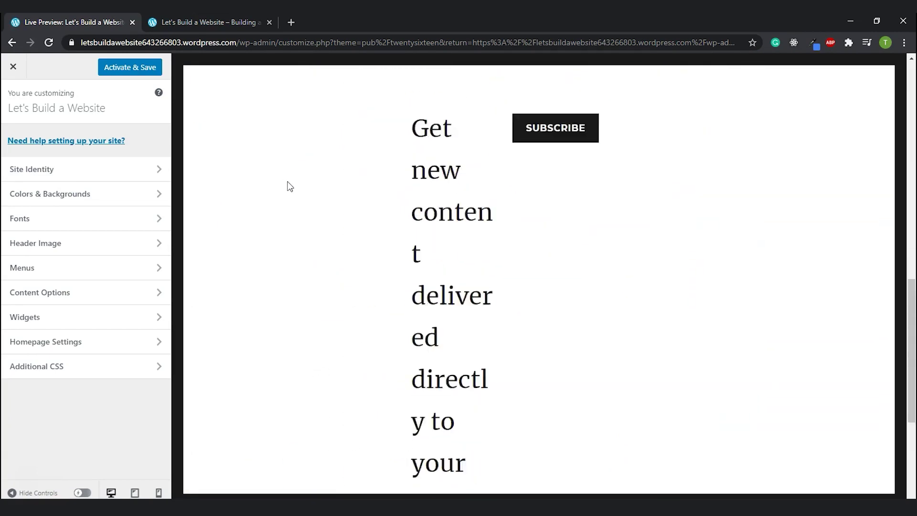
scroll(290, 186, up, 4)
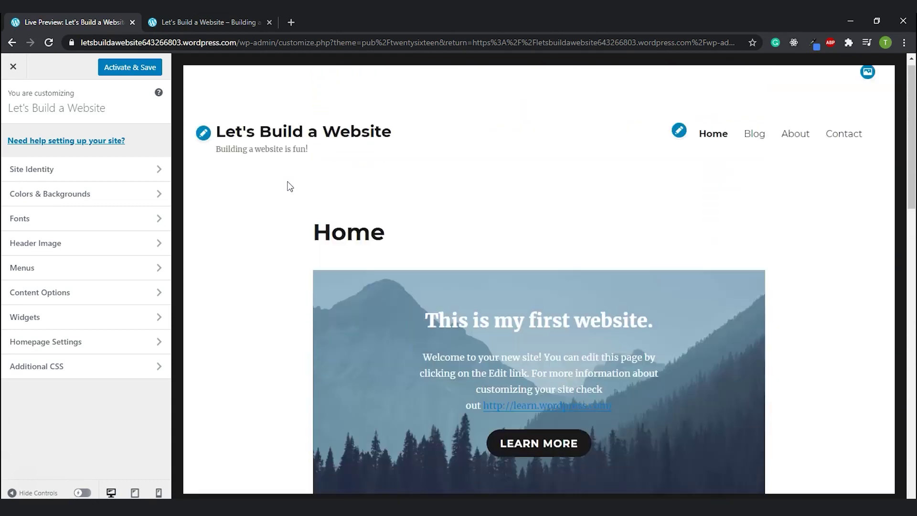
- Look through the About and Contact pages in the Twenty Sixteen preview and close the preview
click(786, 144)
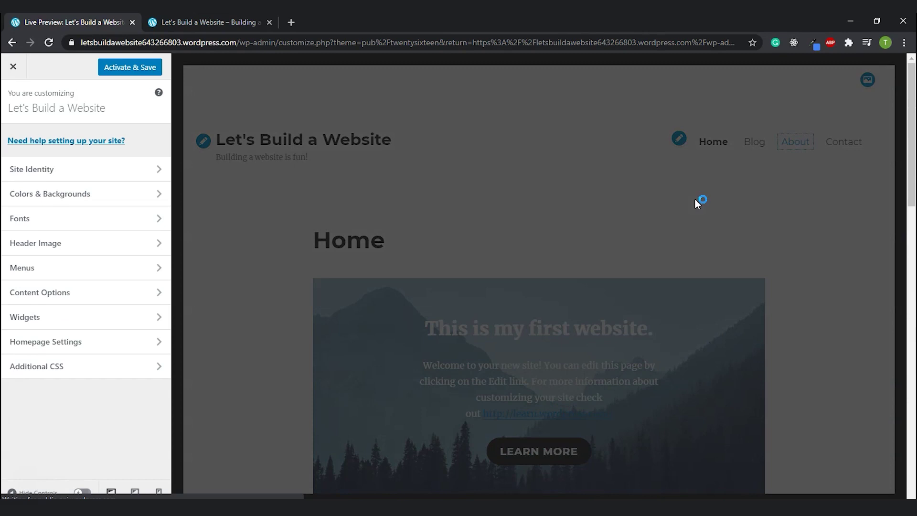
scroll(696, 202, down, 4)
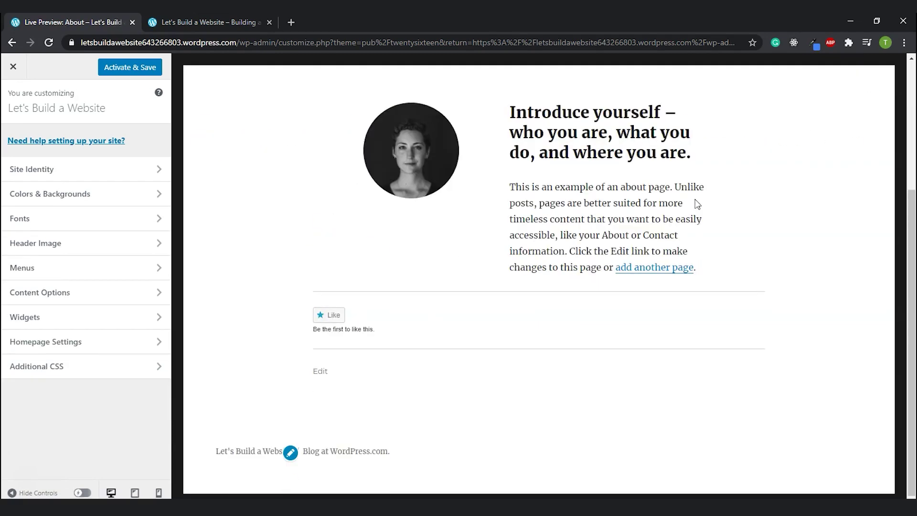
scroll(696, 203, up, 4)
click(832, 148)
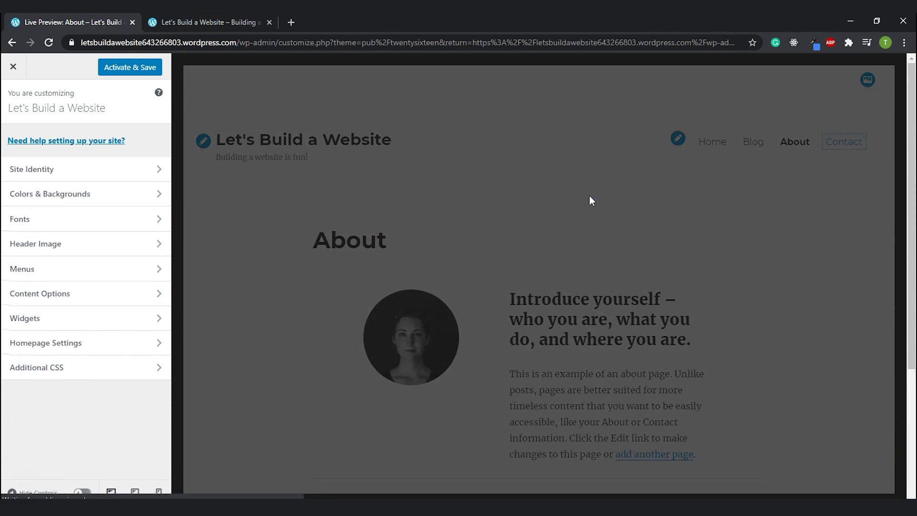
scroll(591, 199, down, 5)
scroll(592, 199, up, 5)
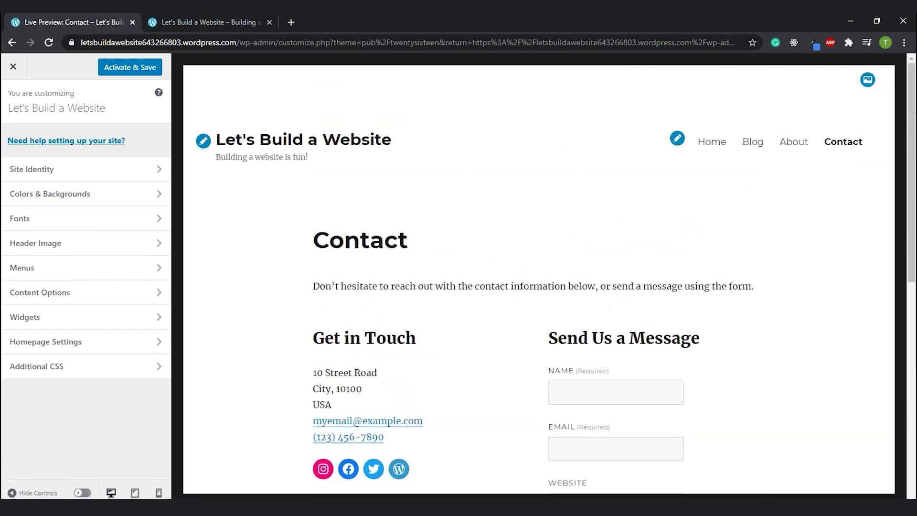
click(12, 68)
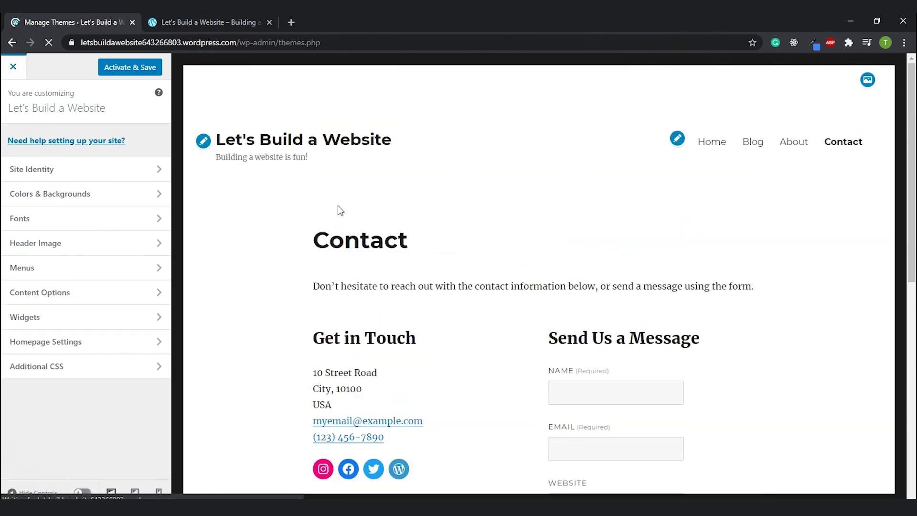
- Activate the Twenty Sixteen theme for the site
scroll(645, 404, down, 4)
scroll(645, 406, down, 5)
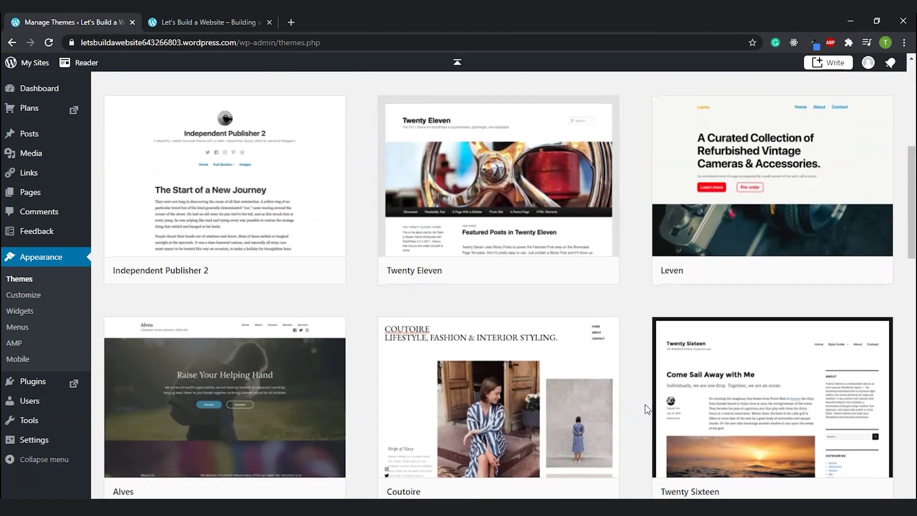
mouse_move(808, 311)
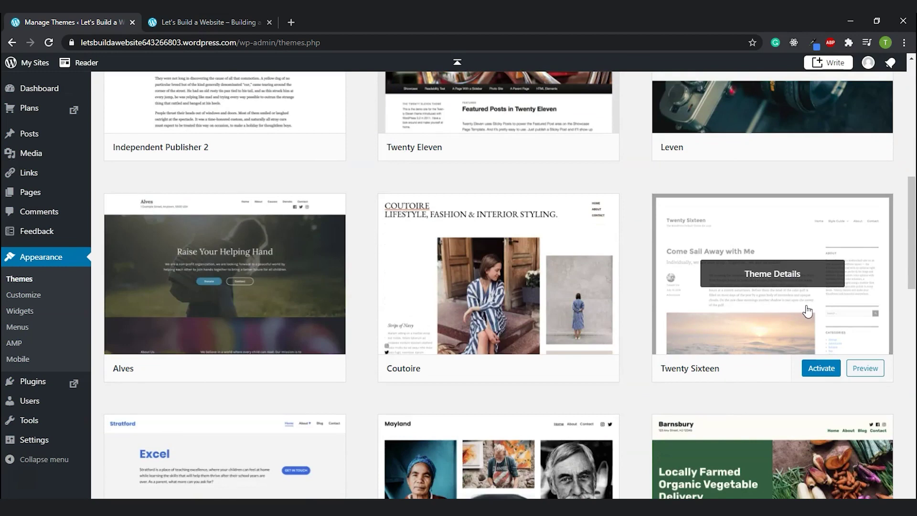
click(818, 370)
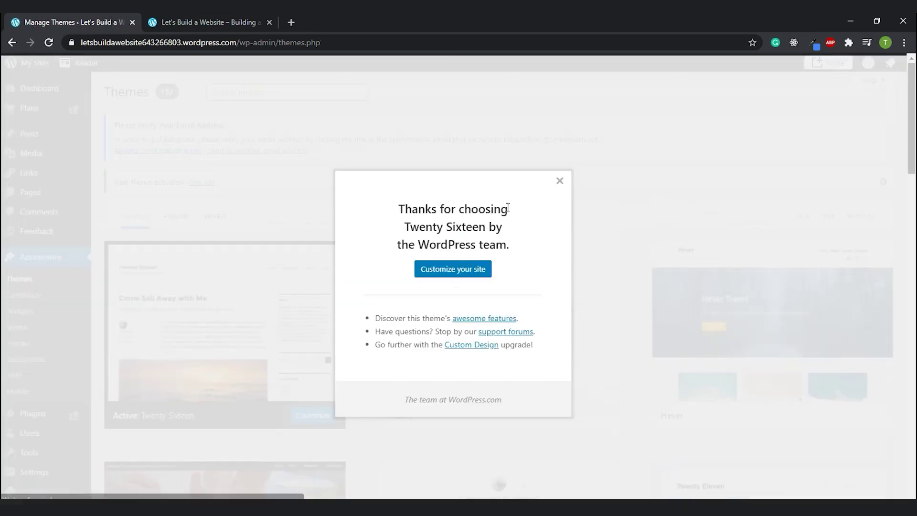
- Start customizing the site and try the suggested blurred city lights picture as the header image, checking it on the homepage
click(473, 268)
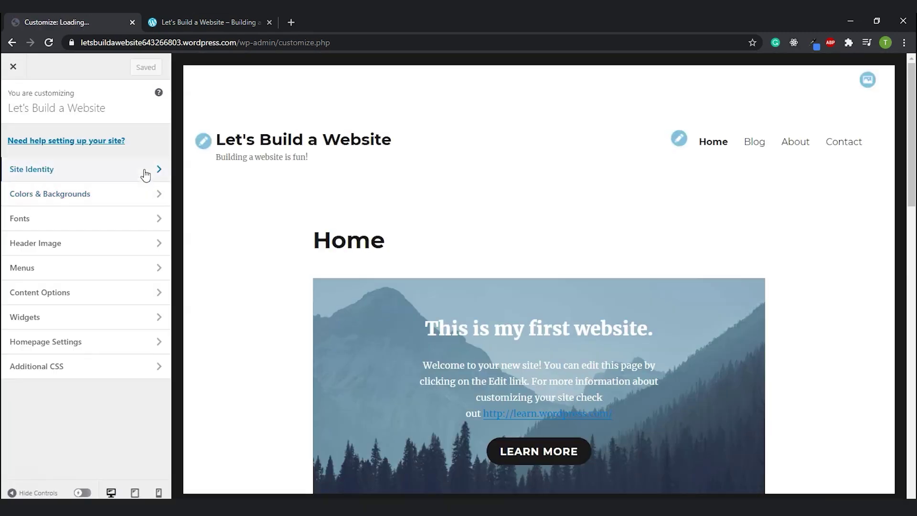
click(131, 244)
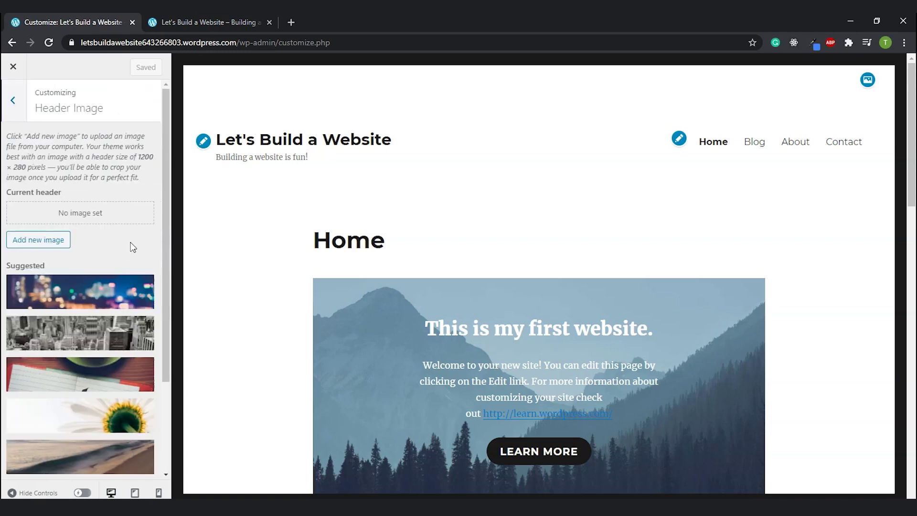
click(105, 293)
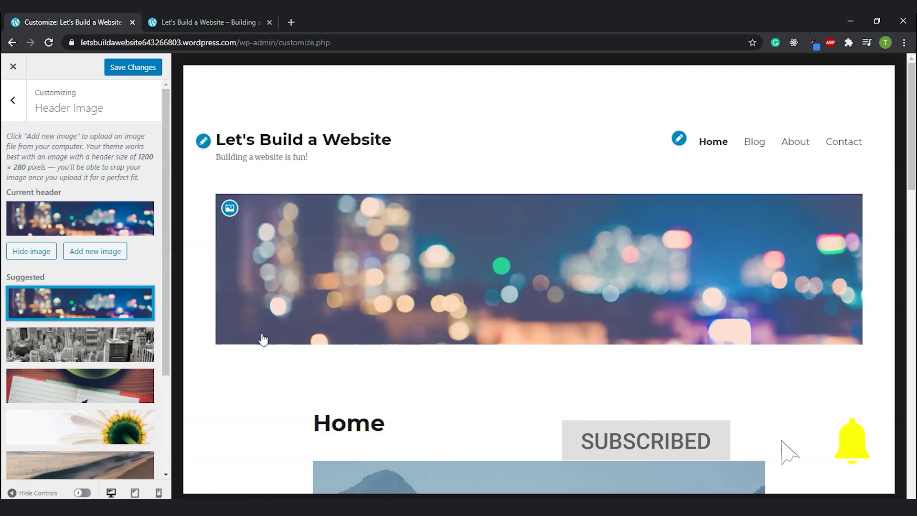
scroll(261, 341, down, 7)
scroll(262, 338, up, 7)
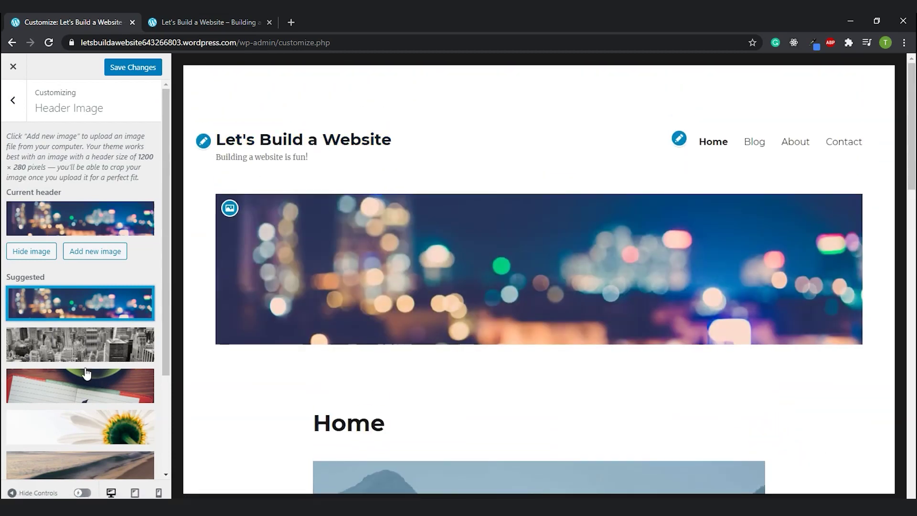
- Try the suggested beach wave picture as the header image, and leave the customizer without saving
scroll(88, 375, down, 3)
click(93, 337)
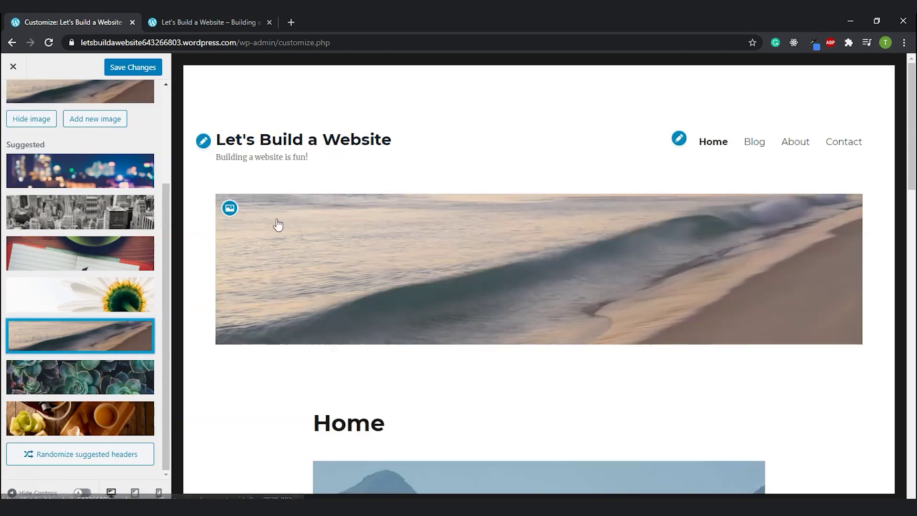
scroll(128, 316, up, 3)
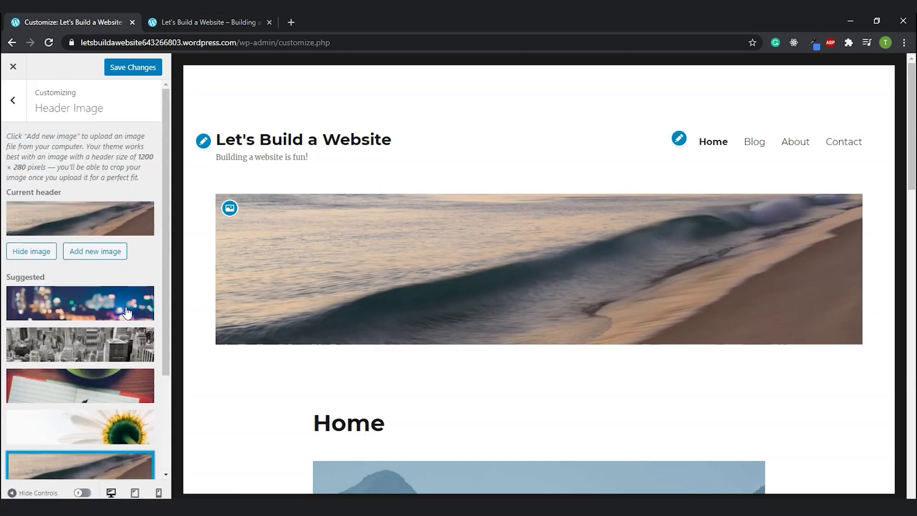
click(13, 67)
click(499, 117)
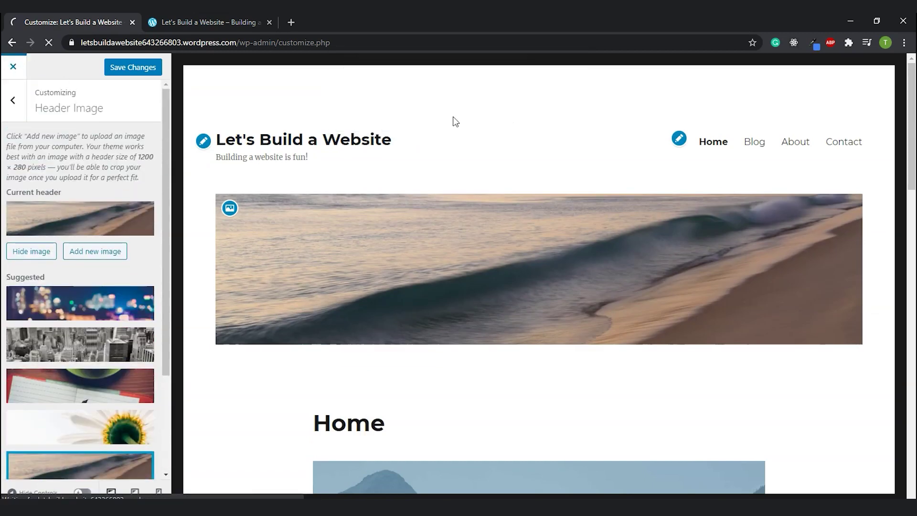
- Open the list of all posts and use Quick Edit to retitle the topmost example post "First Post"
mouse_move(49, 247)
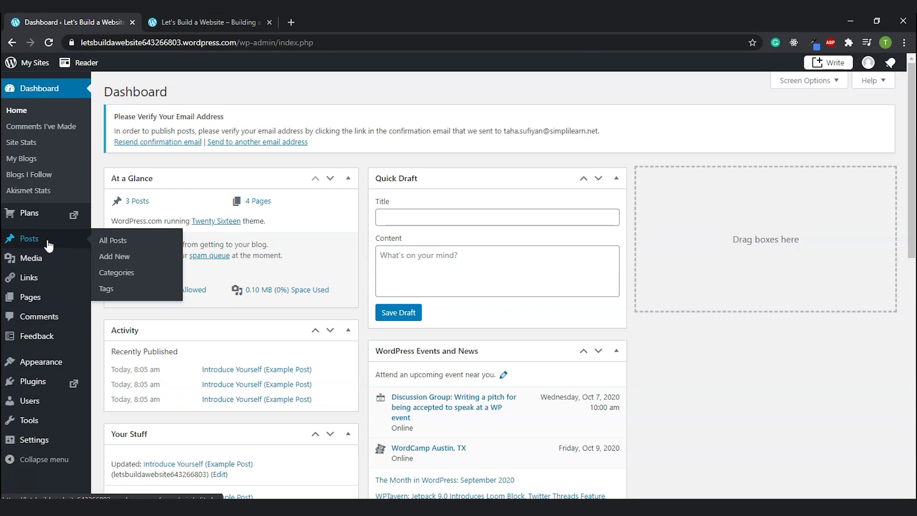
click(32, 243)
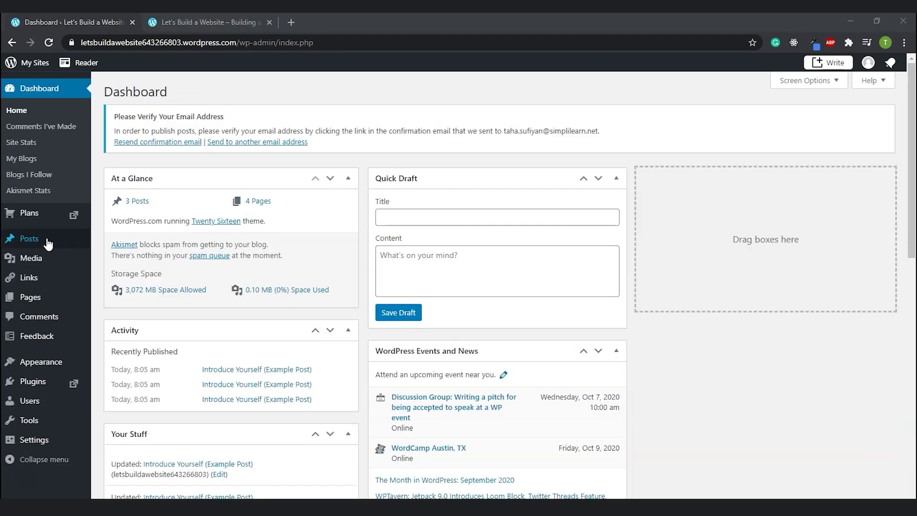
mouse_move(43, 243)
click(114, 240)
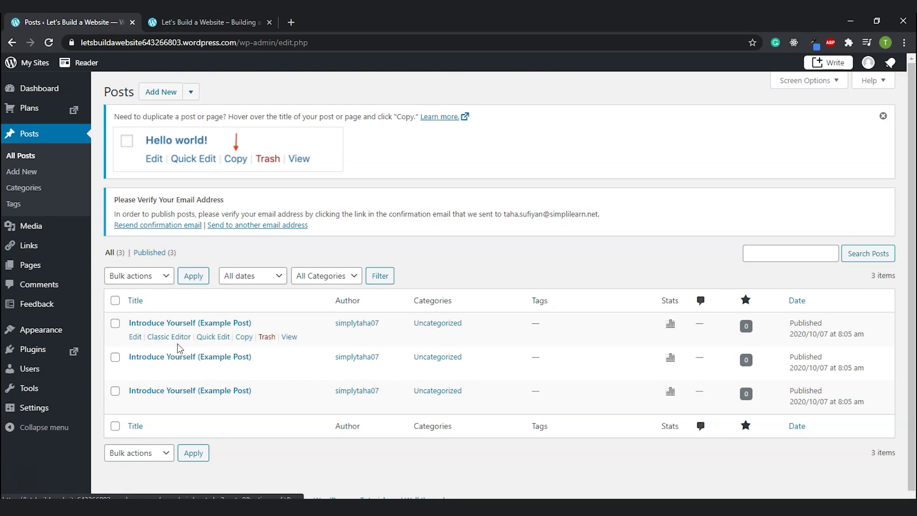
click(218, 337)
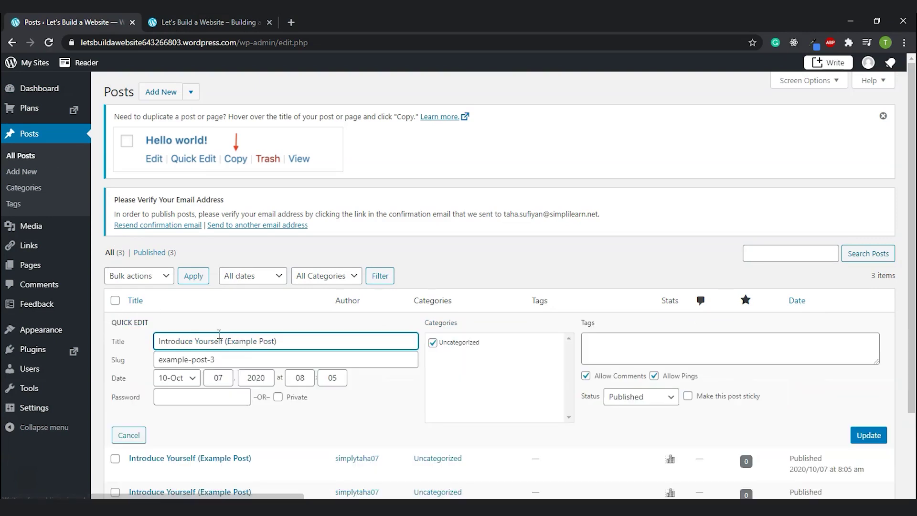
drag(287, 341, 136, 339)
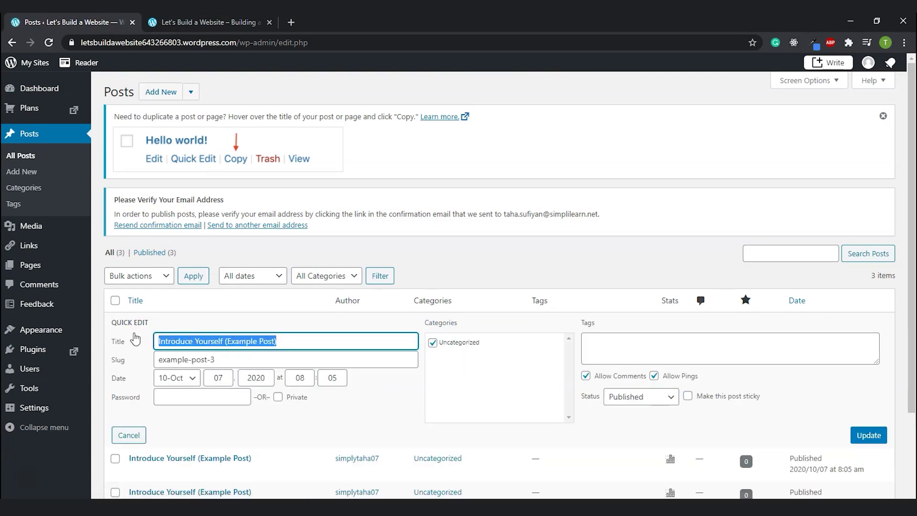
text(First Post)
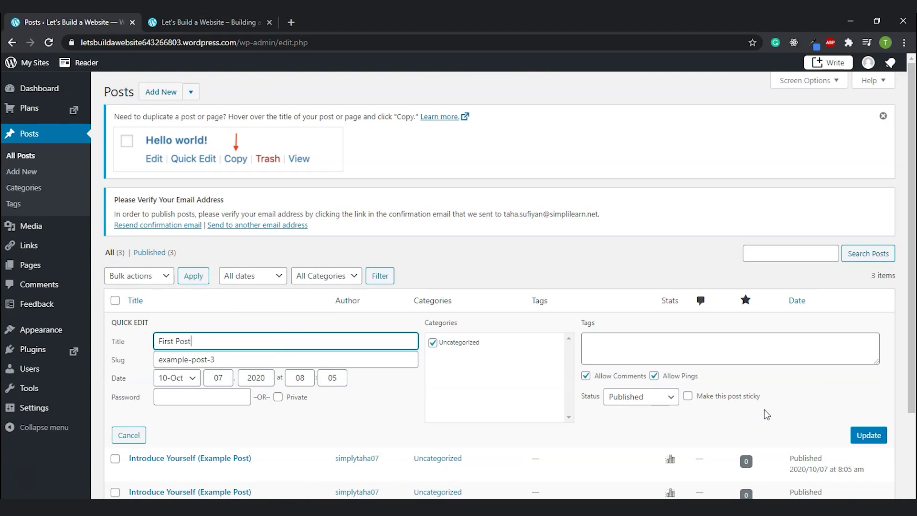
click(862, 437)
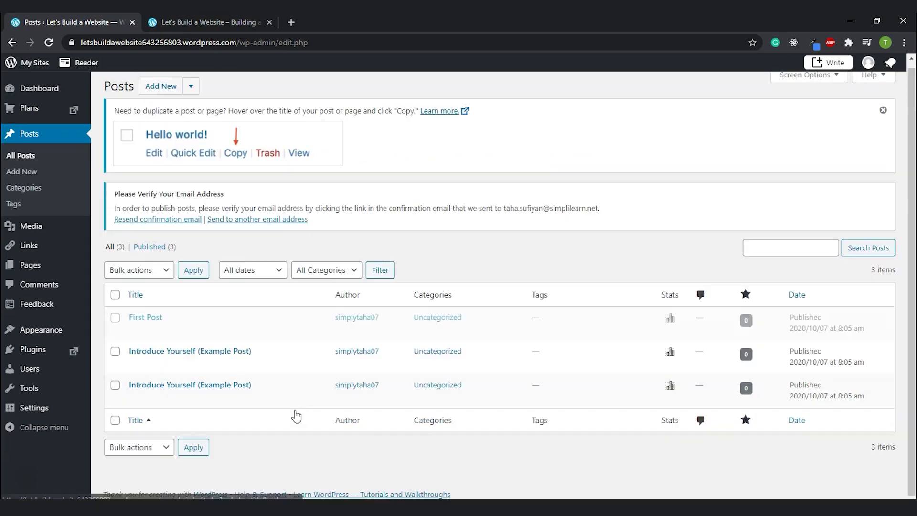
- Reload the live website, open First Post from the latest blog posts and look through its content
click(192, 22)
key(F5)
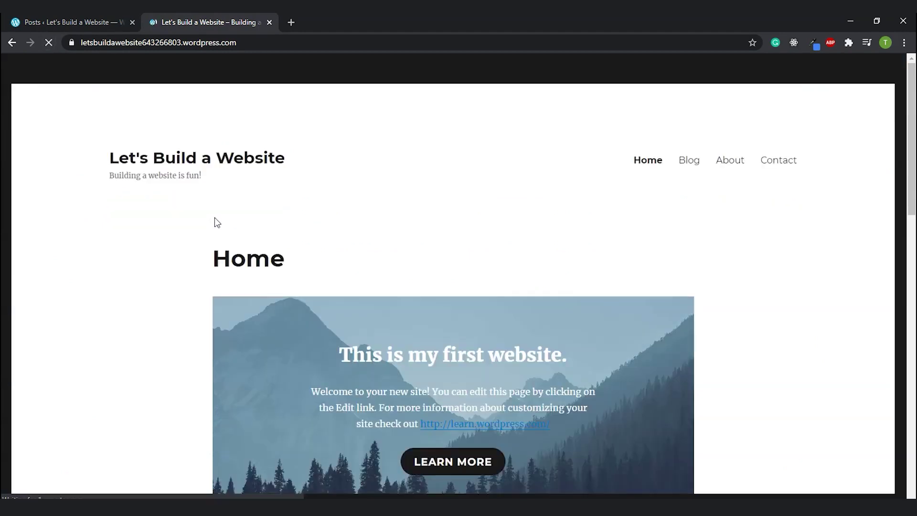
scroll(215, 222, down, 7)
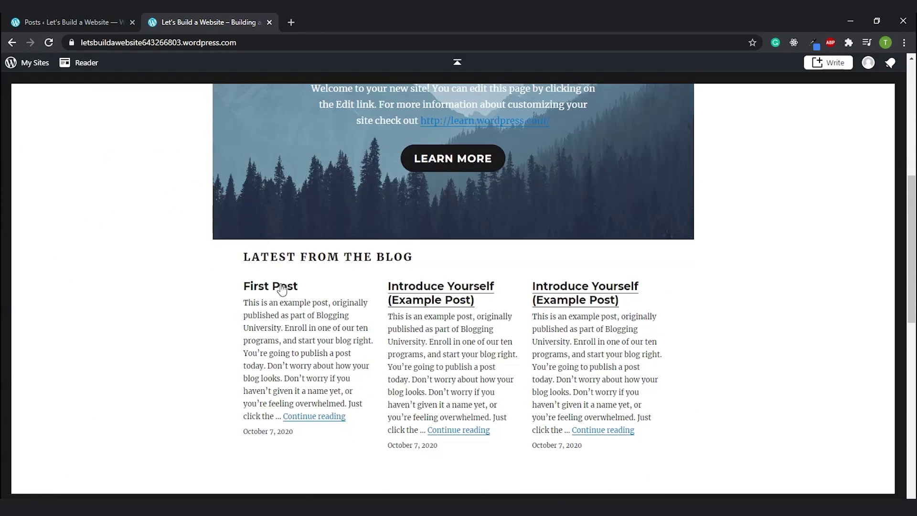
click(311, 417)
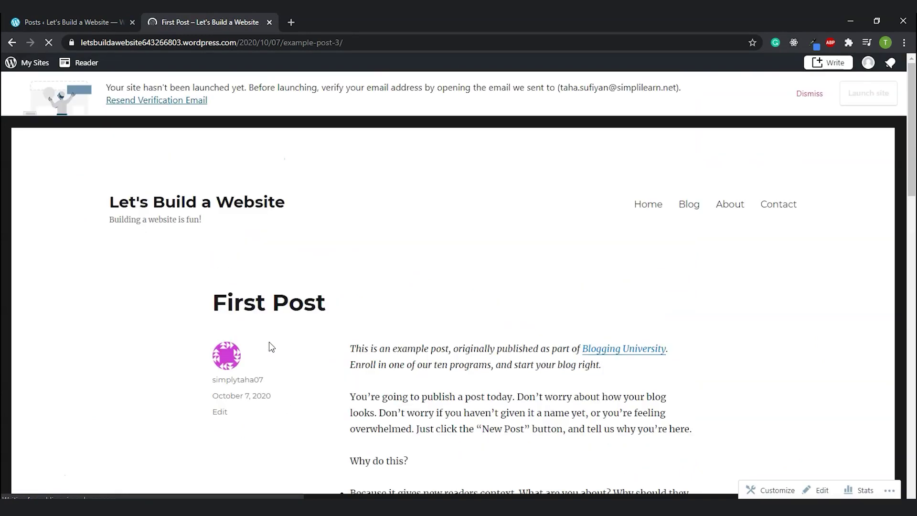
scroll(365, 366, down, 2)
scroll(366, 366, down, 3)
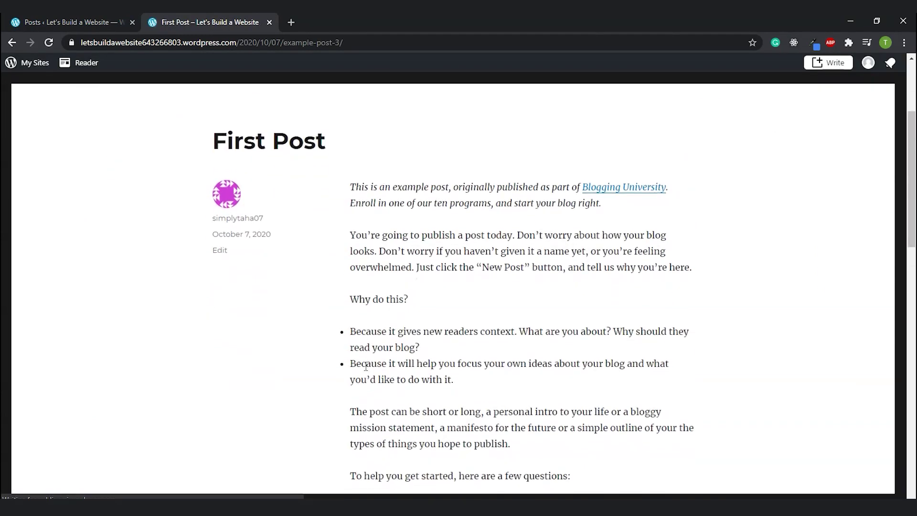
scroll(366, 366, up, 1)
scroll(366, 366, up, 3)
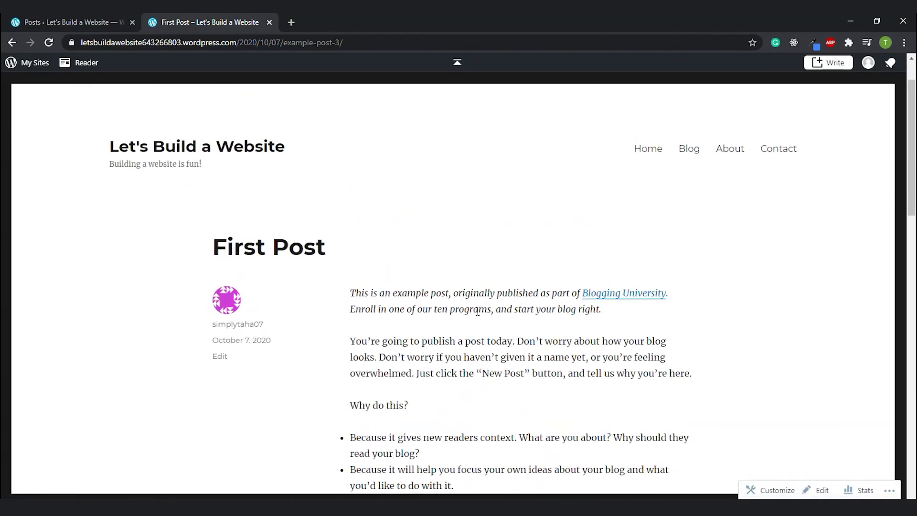
- Return the live site to its homepage, then open First Post in the block editor from the posts list and look through its paragraphs
click(641, 157)
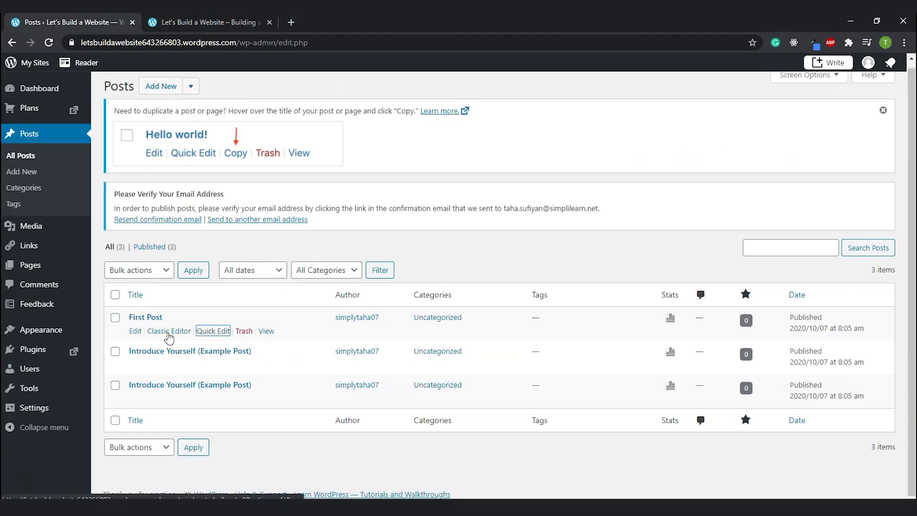
click(135, 331)
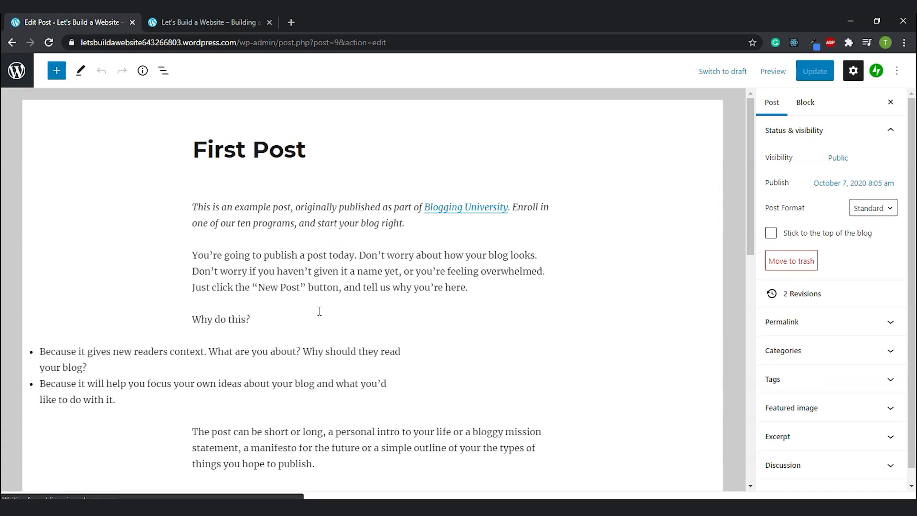
scroll(319, 311, down, 3)
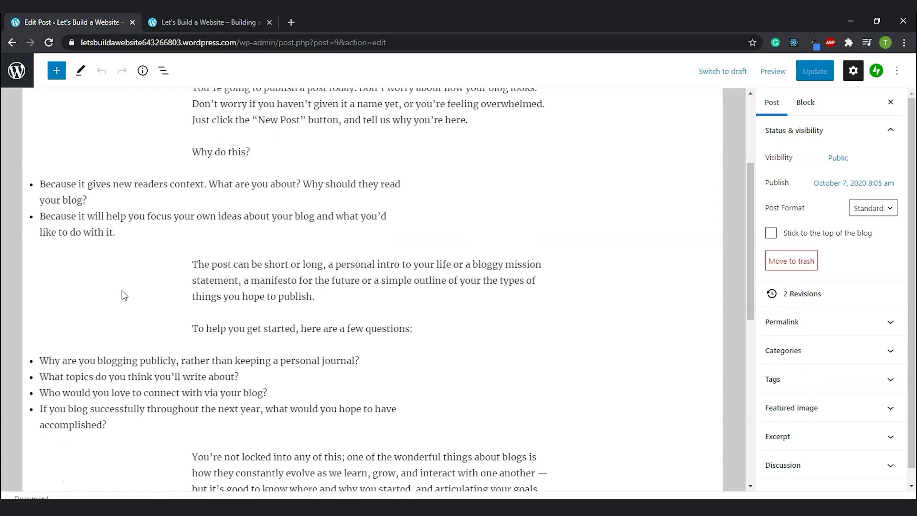
scroll(124, 295, down, 8)
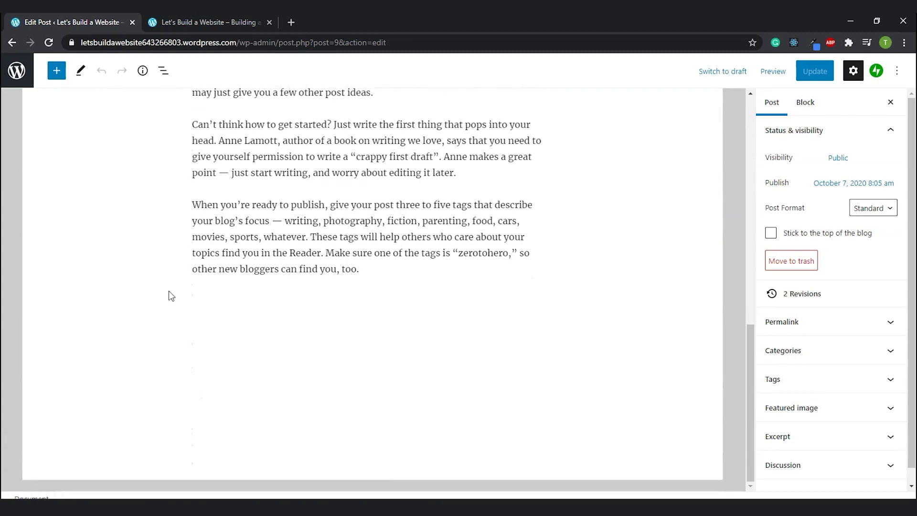
drag(367, 273, 192, 205)
click(409, 222)
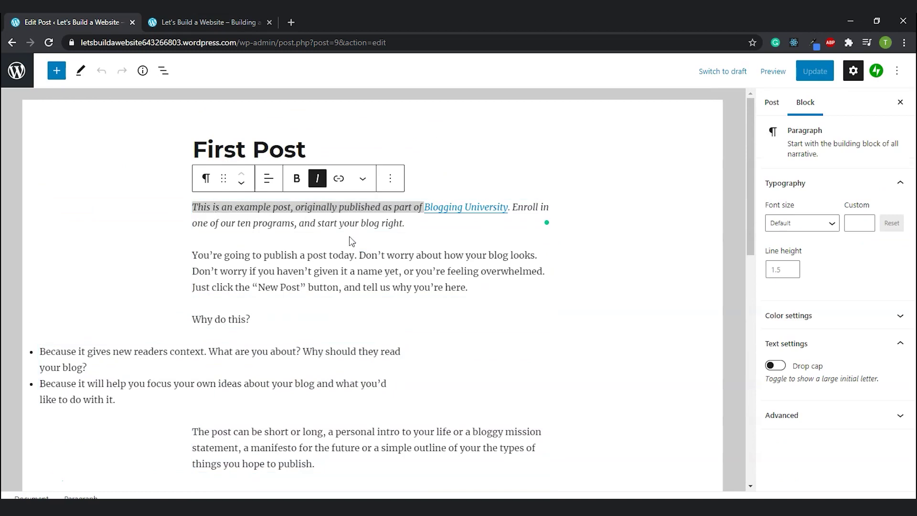
- Replace First Post's italic opening paragraph with "This is my very first blog and I am very happy about it!" and update the post
key(ctrl+a)
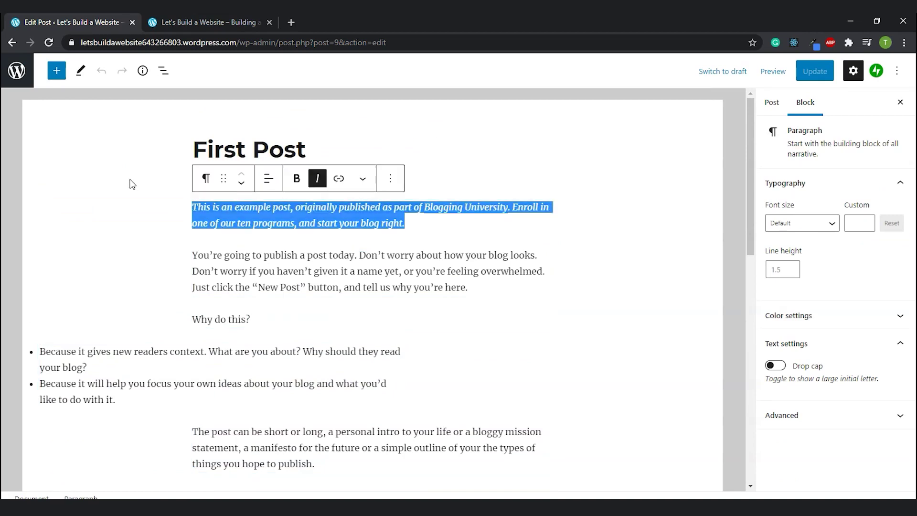
key(BackSpace)
text(This is my very first blog and I am very happy about it!)
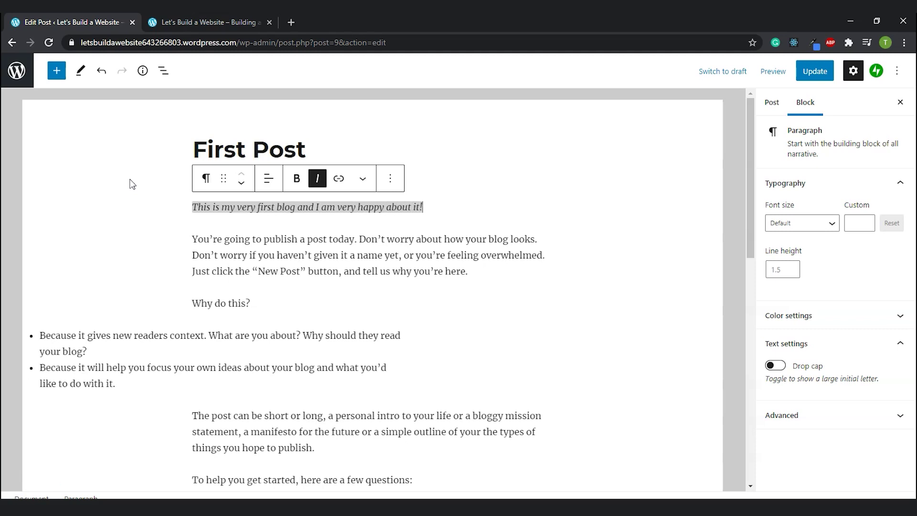
key(Return)
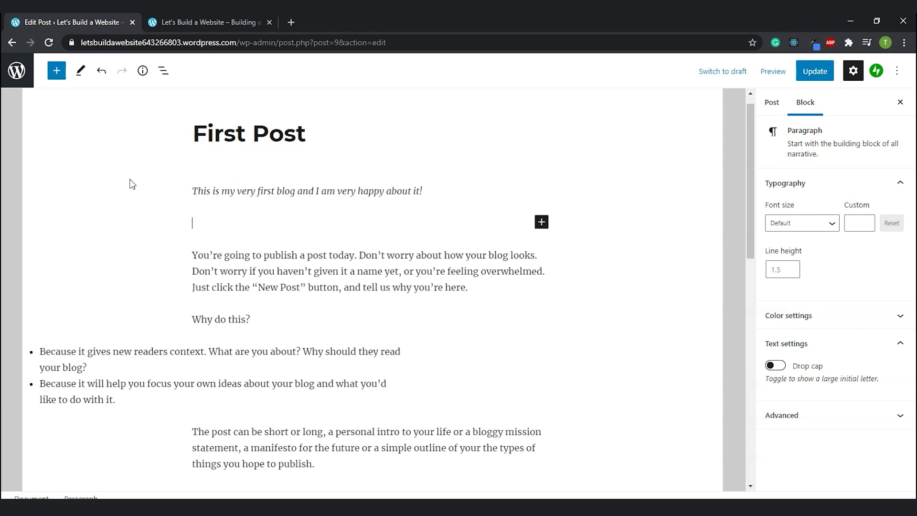
key(BackSpace)
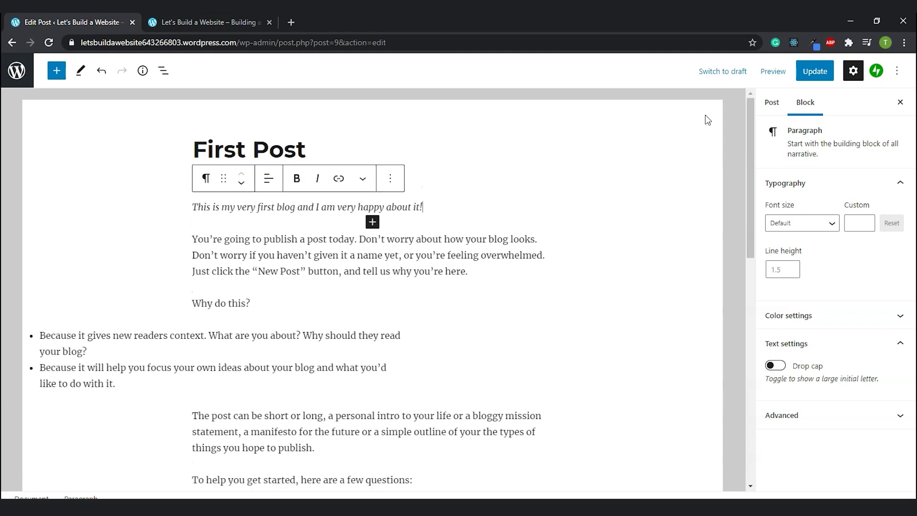
click(820, 71)
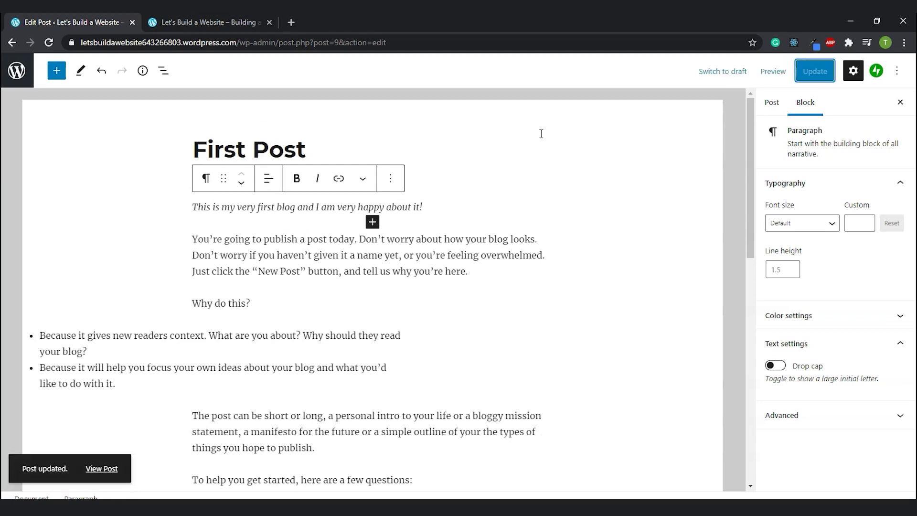
- Return to the list of all posts, reload the live homepage and open First Post to check its new opening text
click(20, 74)
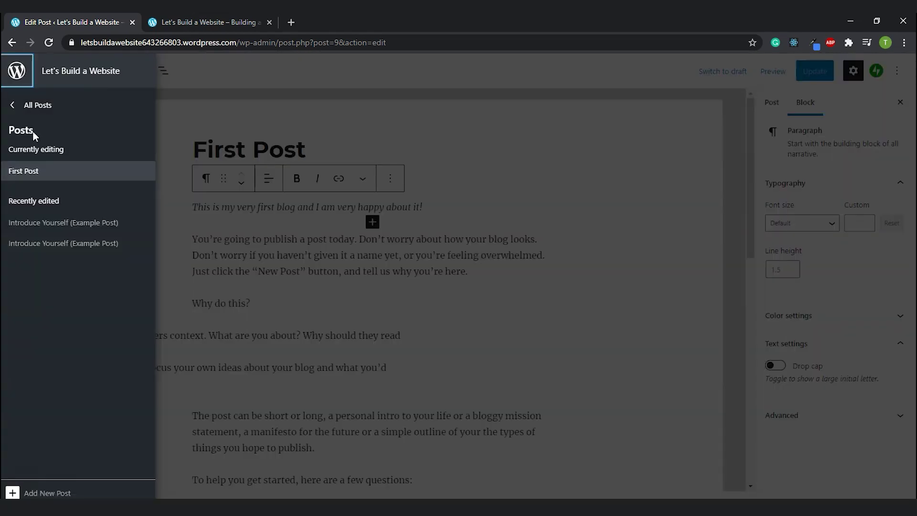
click(27, 105)
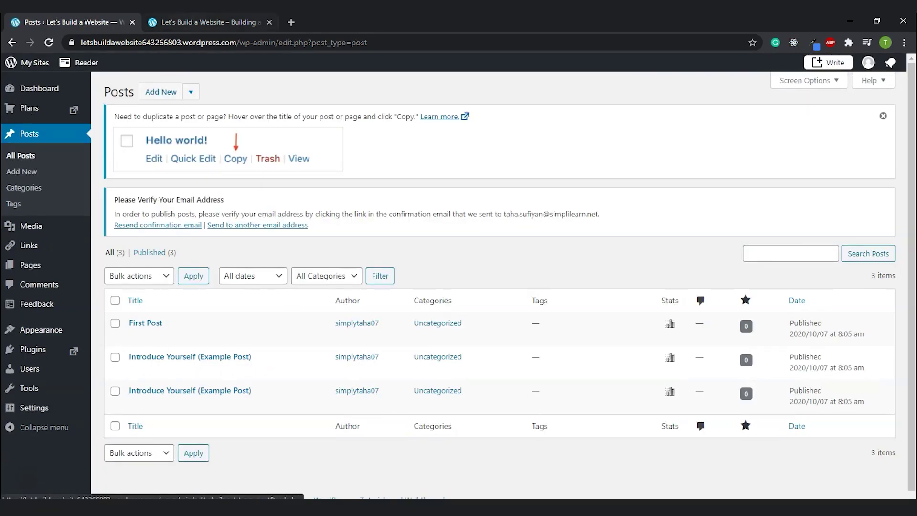
key(ctrl+Tab)
scroll(278, 309, down, 7)
click(50, 43)
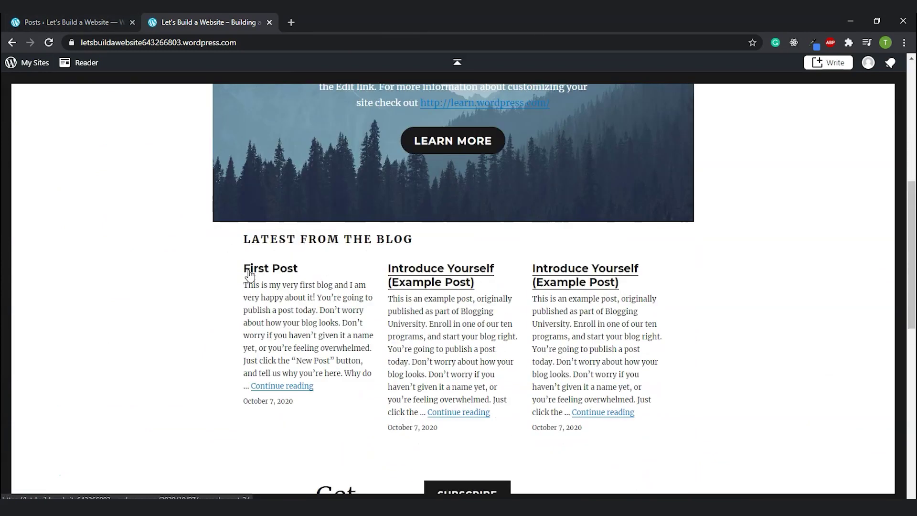
click(255, 272)
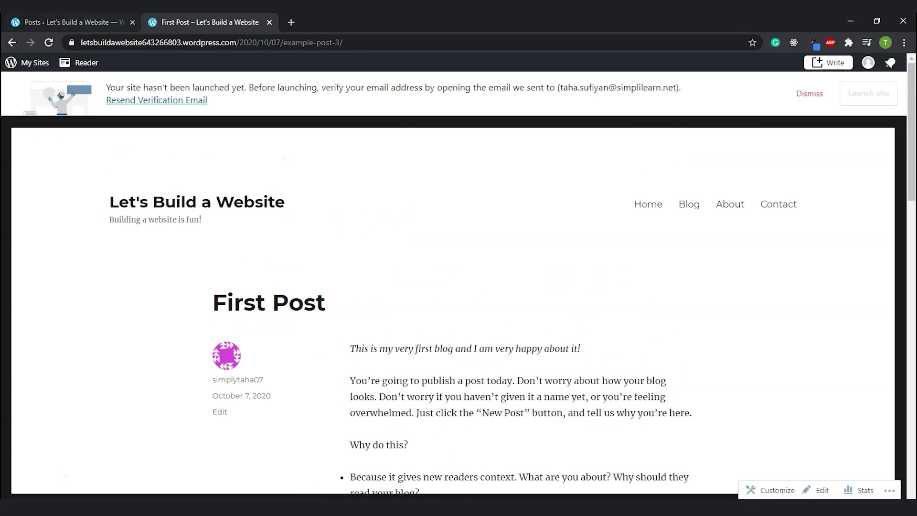
- Open the media library and look for where its images are used on the live site's Home, Blog and About pages
click(67, 19)
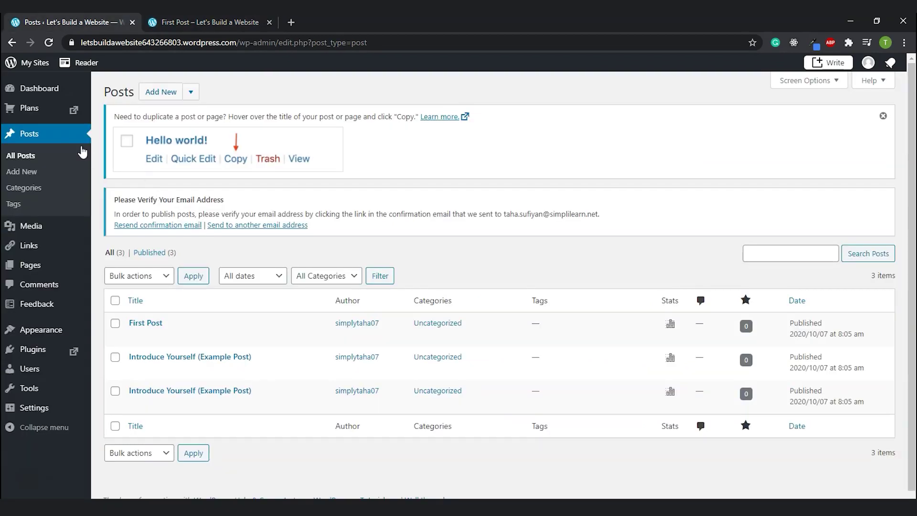
click(39, 234)
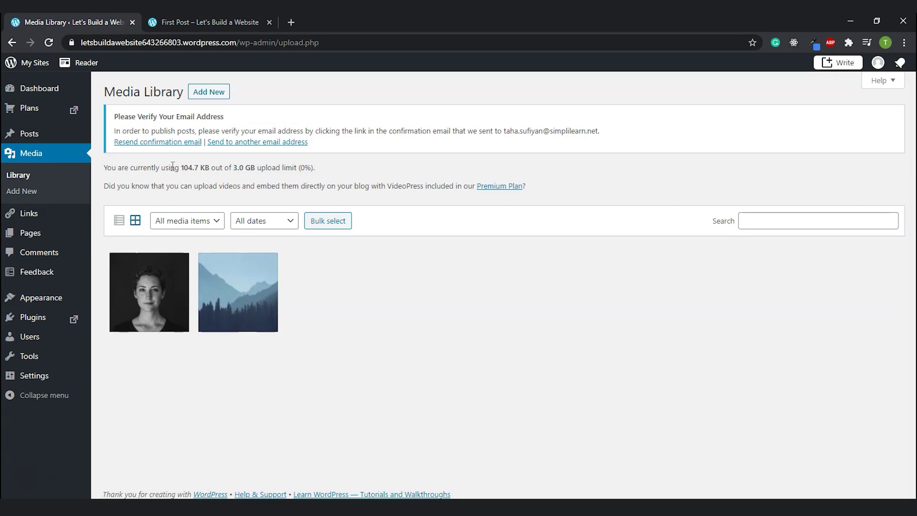
key(ctrl+Tab)
click(230, 200)
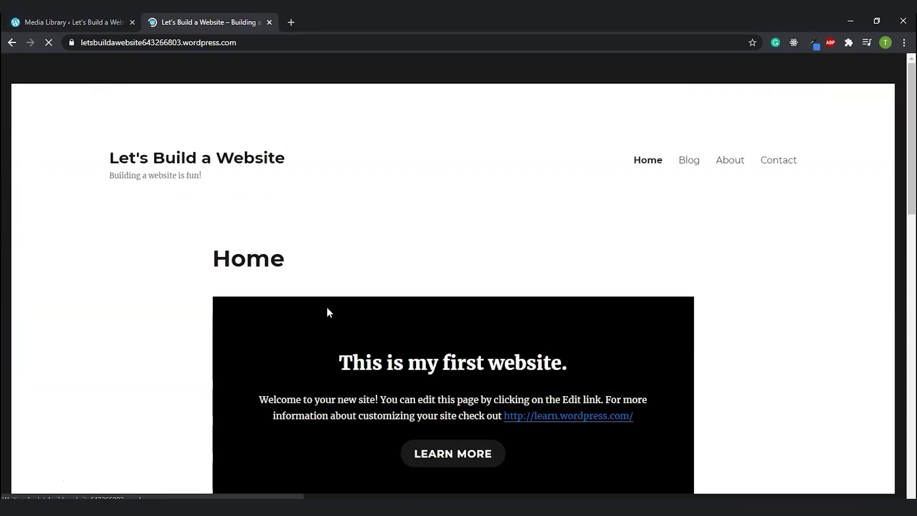
scroll(328, 312, down, 3)
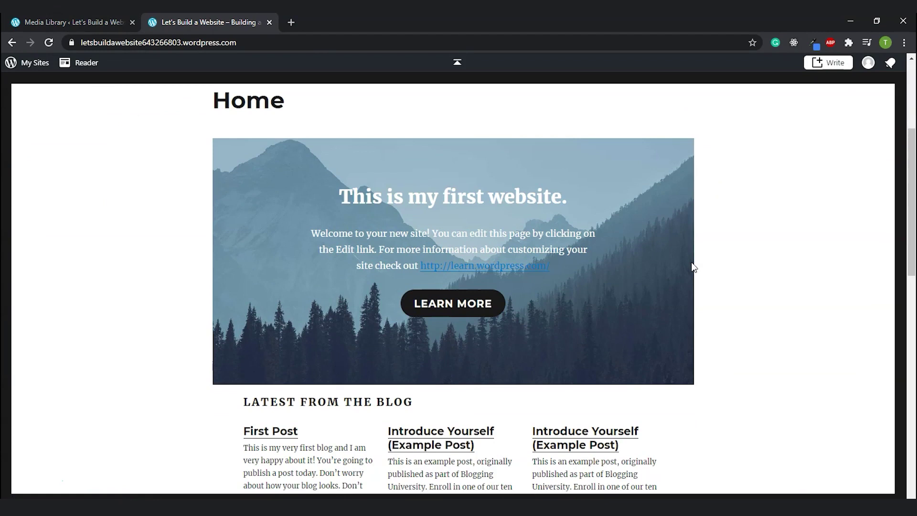
scroll(693, 267, up, 5)
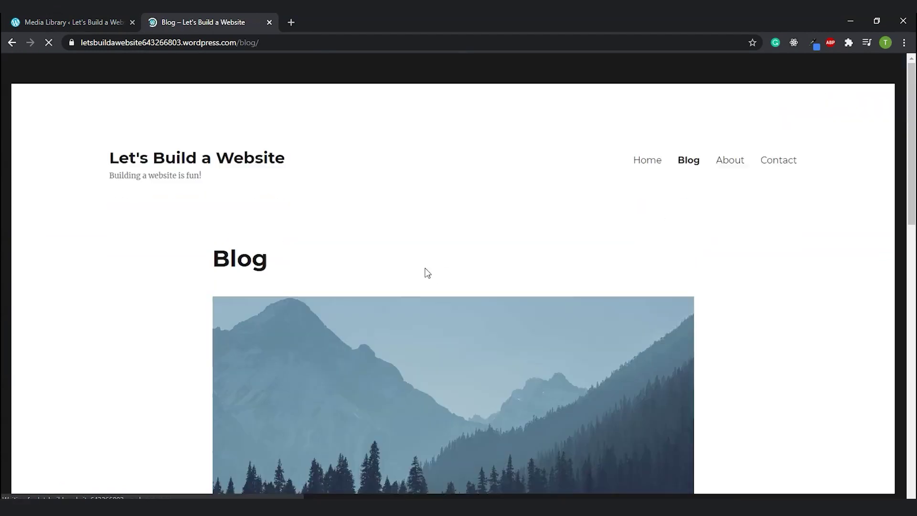
click(726, 210)
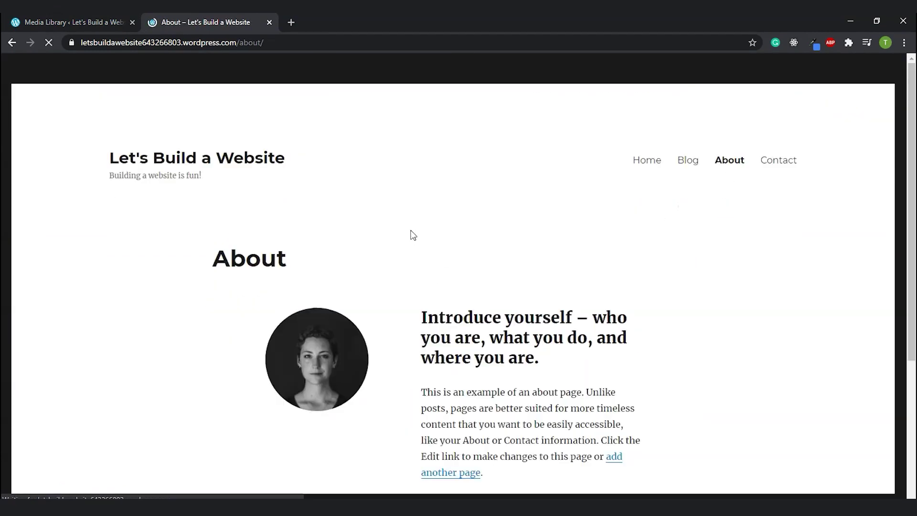
scroll(409, 235, down, 3)
- Open the list of all pages in the admin dashboard and look through the Contact page on the live site
click(69, 23)
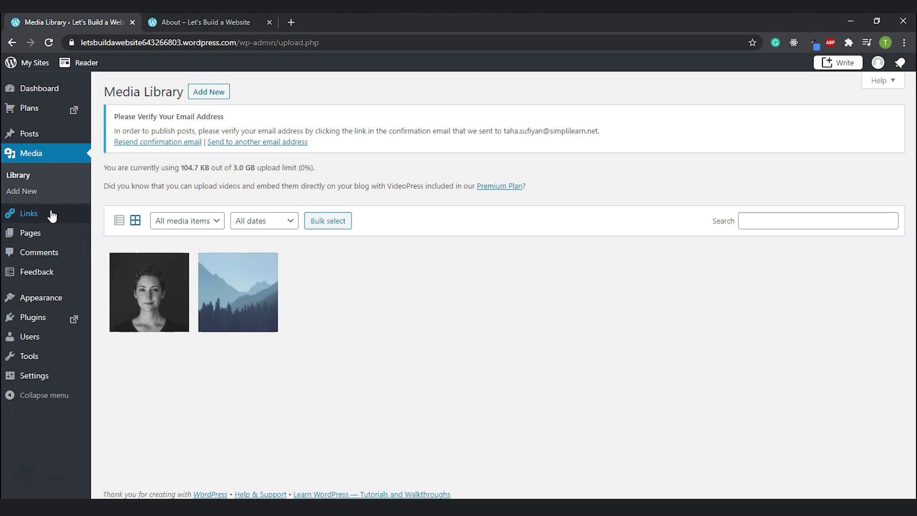
click(46, 234)
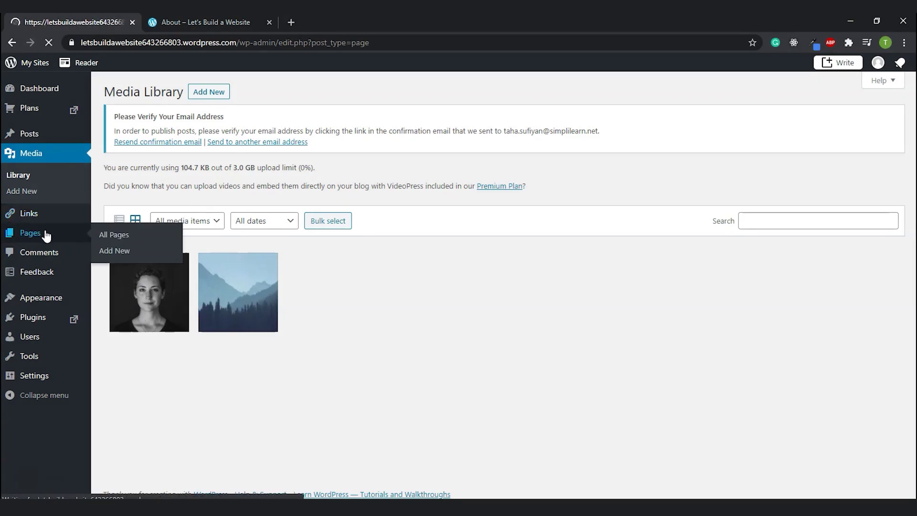
scroll(162, 267, down, 1)
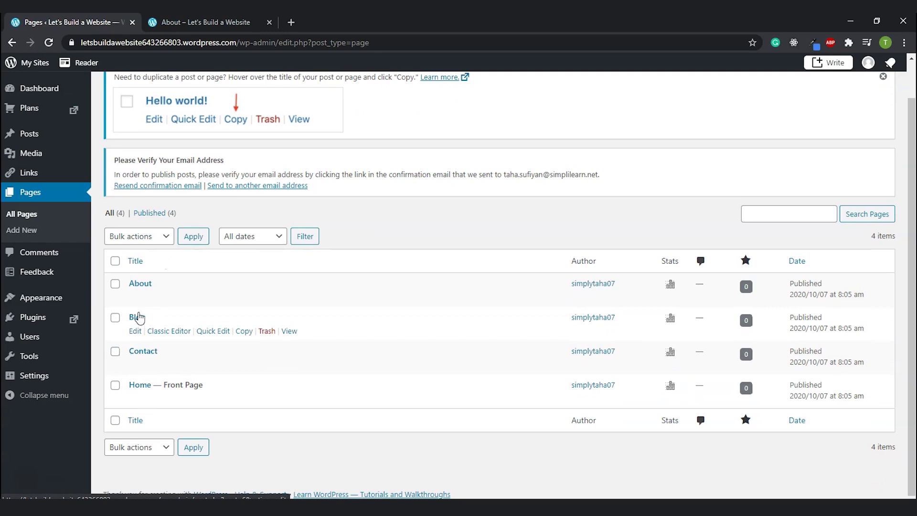
key(ctrl+Tab)
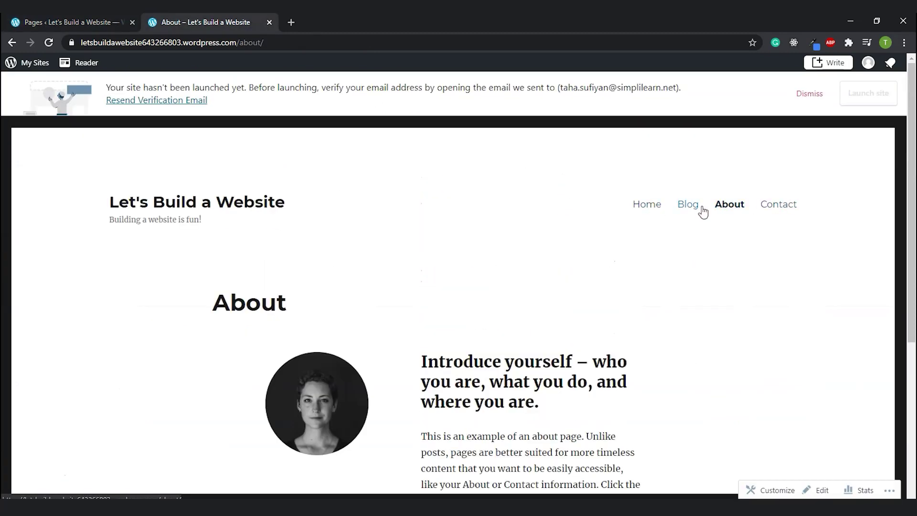
click(783, 205)
scroll(531, 244, down, 4)
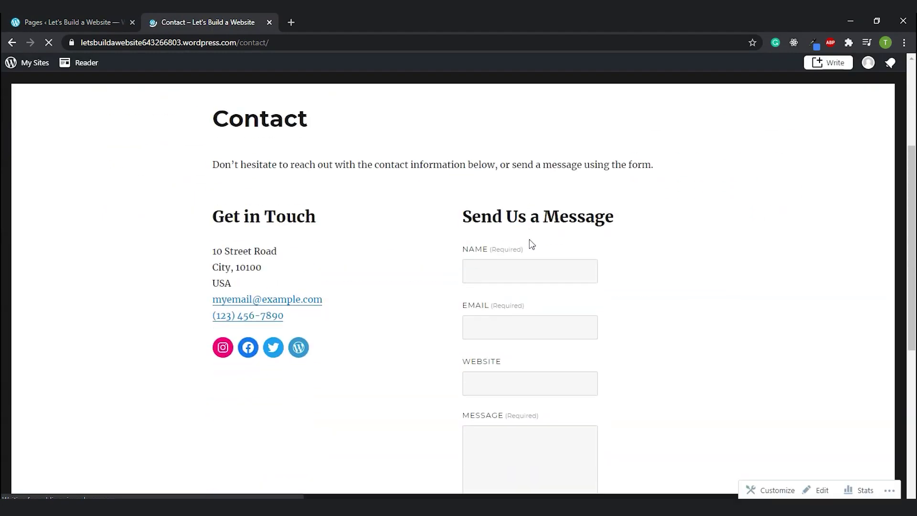
scroll(522, 258, down, 2)
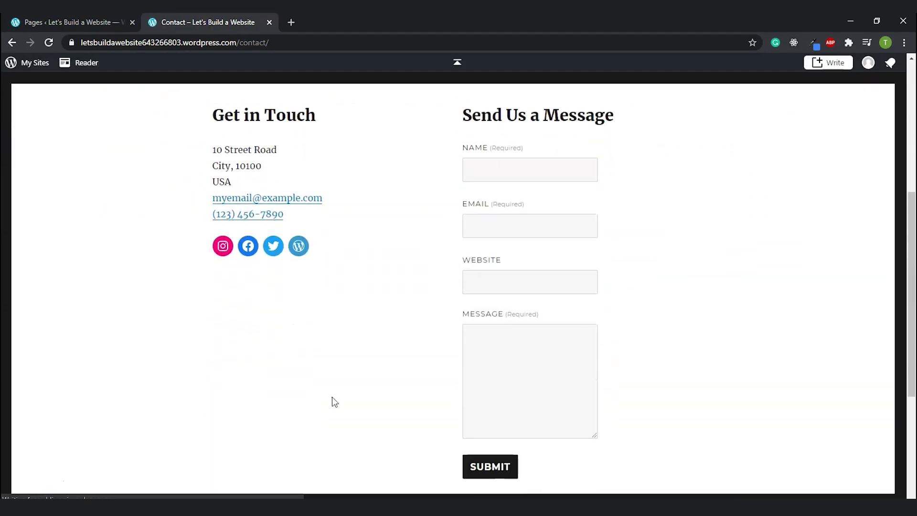
- Open the Contact page for editing from the pages list and go to its contact form
click(65, 22)
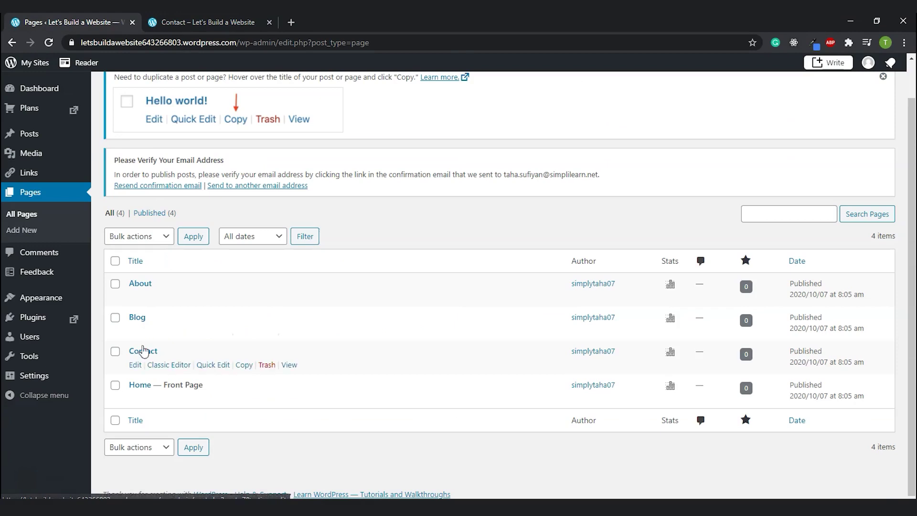
click(136, 365)
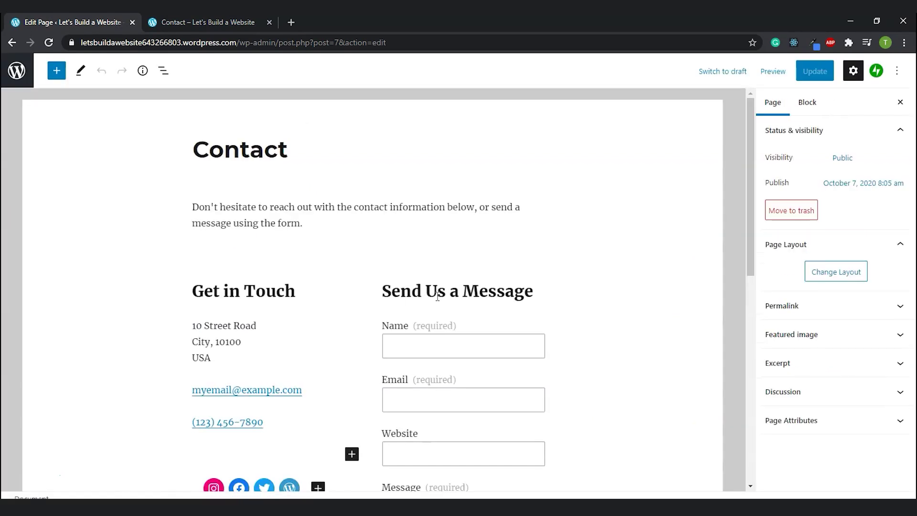
scroll(437, 296, down, 3)
- Try transforming the contact form's Name field to Website and back to Name, and undo these changes
click(409, 199)
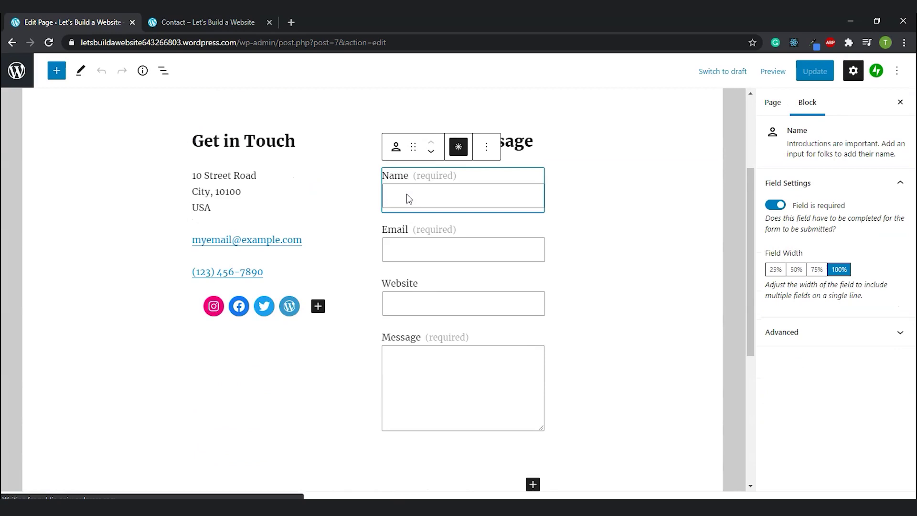
click(396, 149)
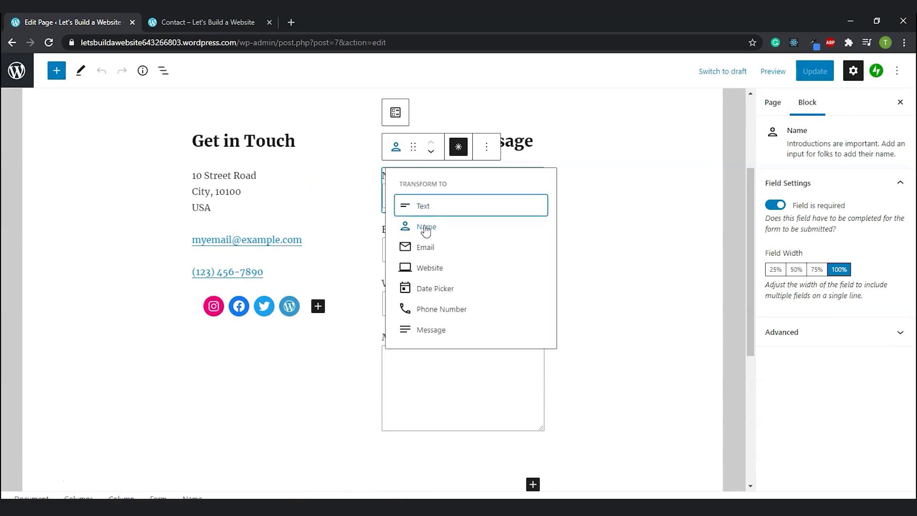
click(426, 228)
click(396, 147)
click(424, 268)
click(396, 148)
click(413, 210)
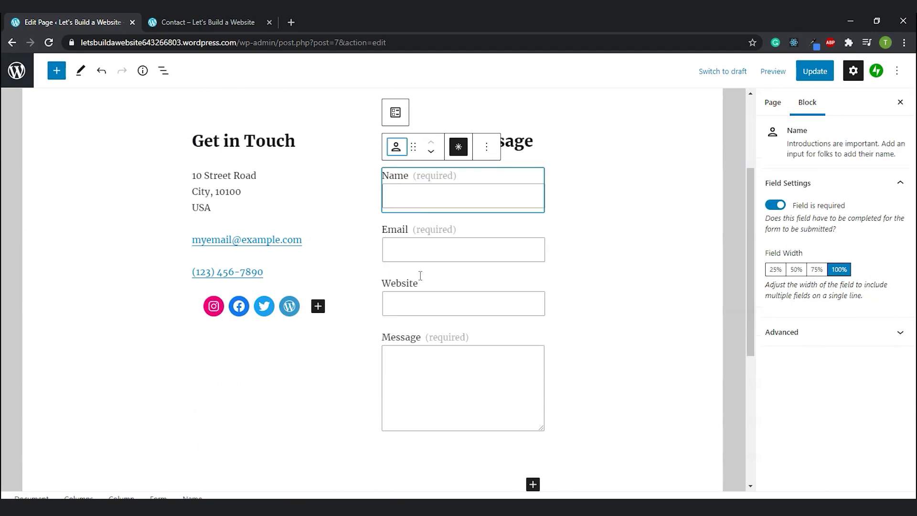
click(424, 361)
key(ctrl+z)
key(ctrl+z)
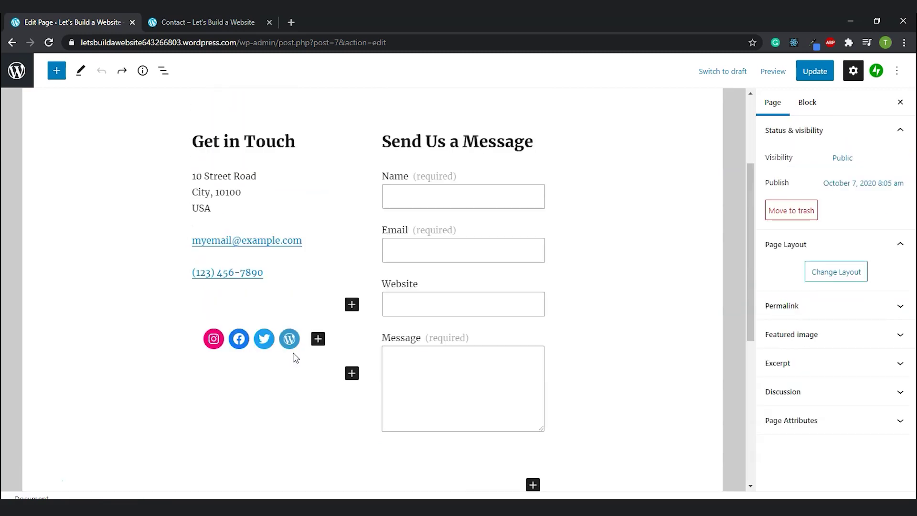
- Inspect the social icons and the column under Get in Touch on the Contact page, and clear the block selection
click(289, 341)
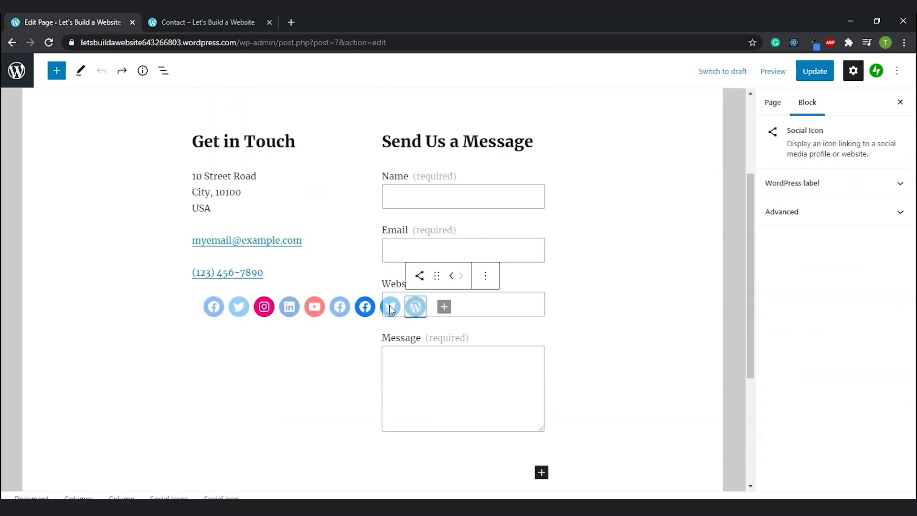
click(312, 308)
click(279, 448)
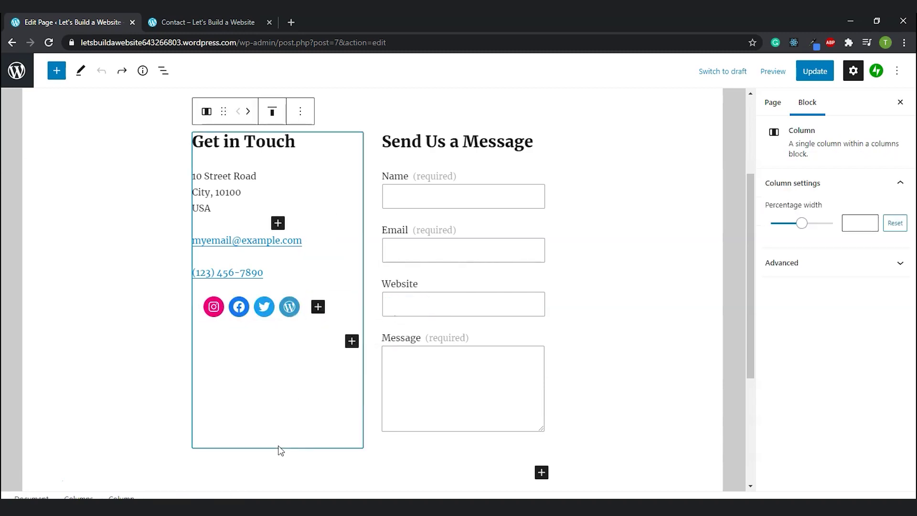
click(150, 354)
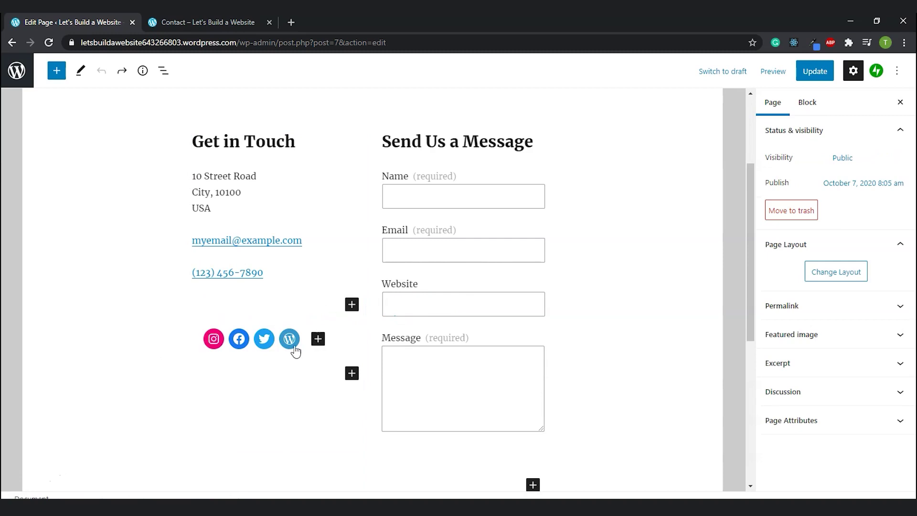
- Look through the link addresses of the social icons under Get in Touch, including Facebook and WordPress
click(295, 350)
click(319, 310)
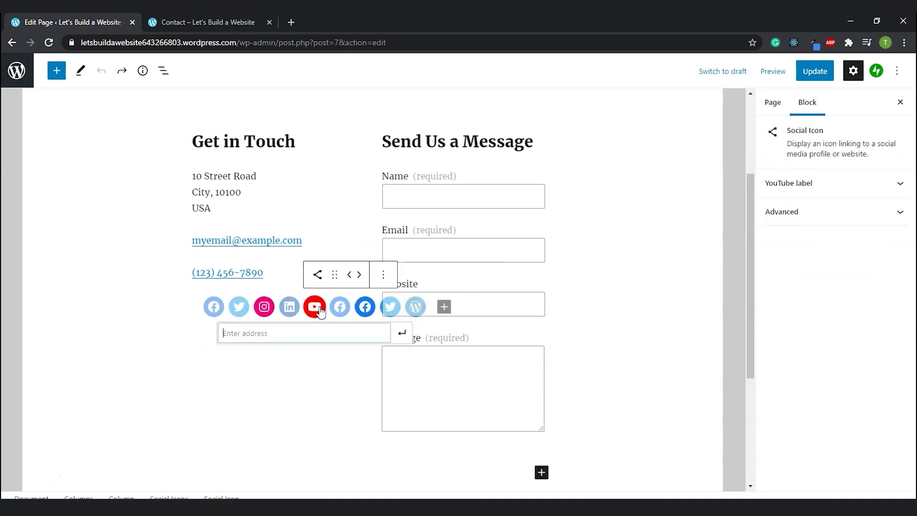
click(365, 306)
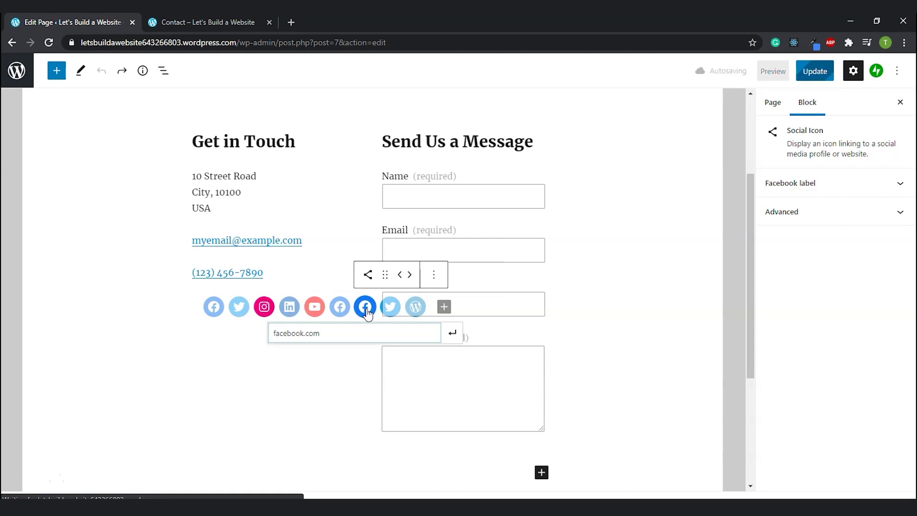
click(417, 311)
click(287, 308)
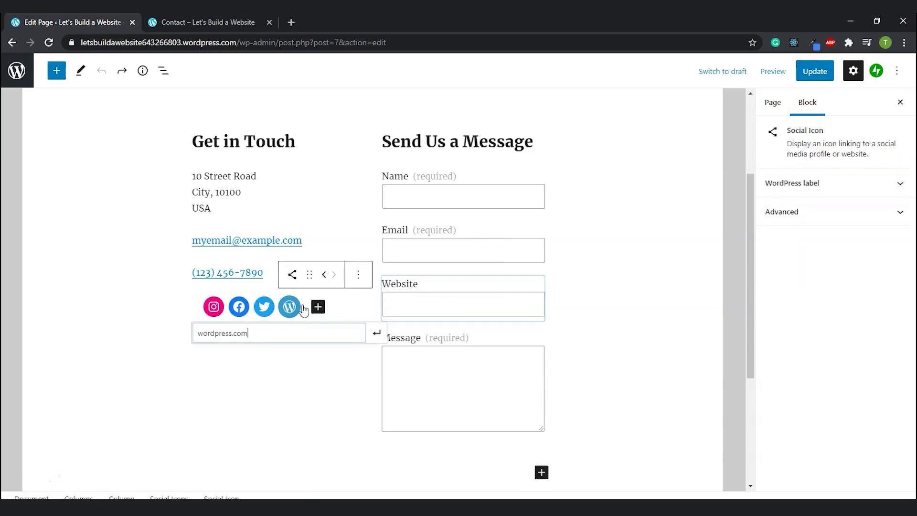
- Link the YouTube social icon under Get in Touch to youtube.com
click(314, 306)
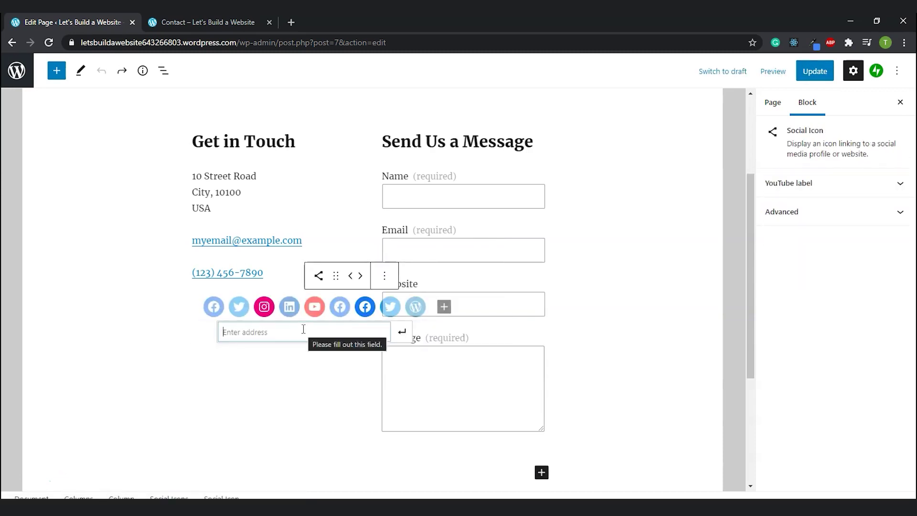
text(youtube.com)
key(Return)
click(345, 153)
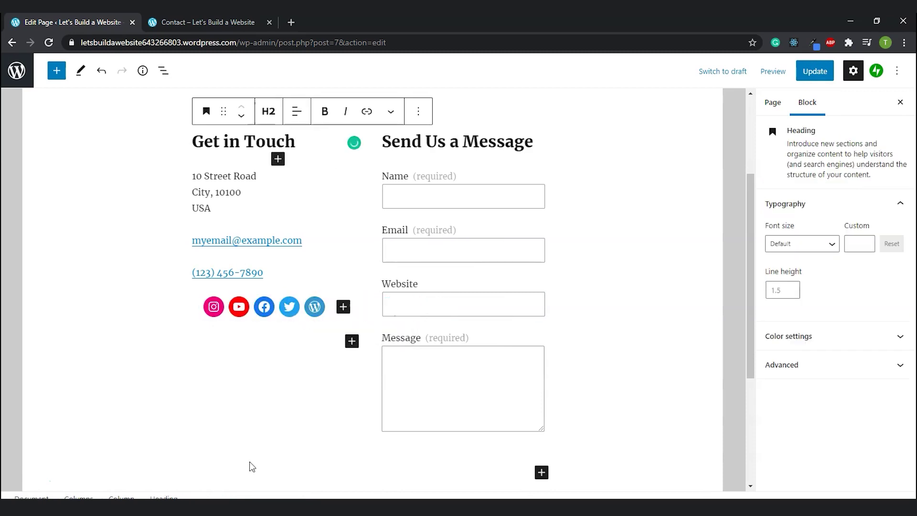
- Try vertically aligning the Get in Touch column to the middle, and set it back to top alignment
click(281, 437)
scroll(334, 260, up, 3)
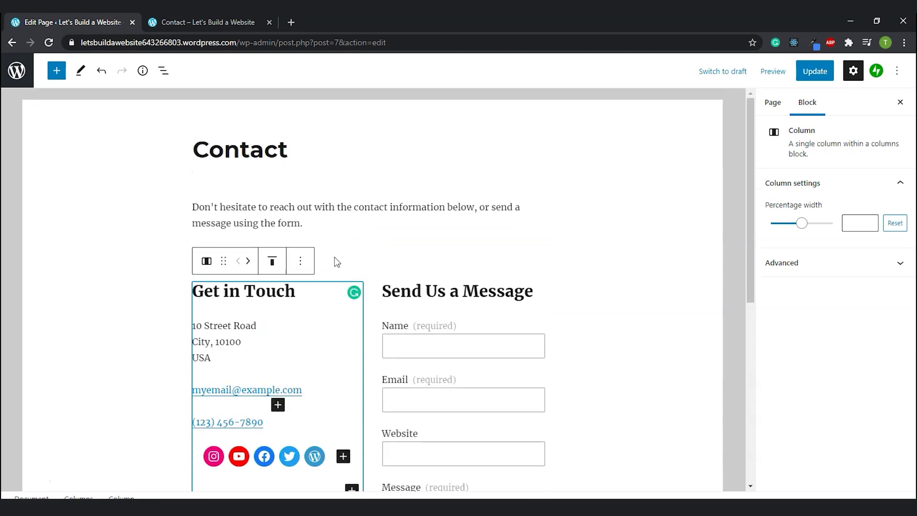
click(275, 262)
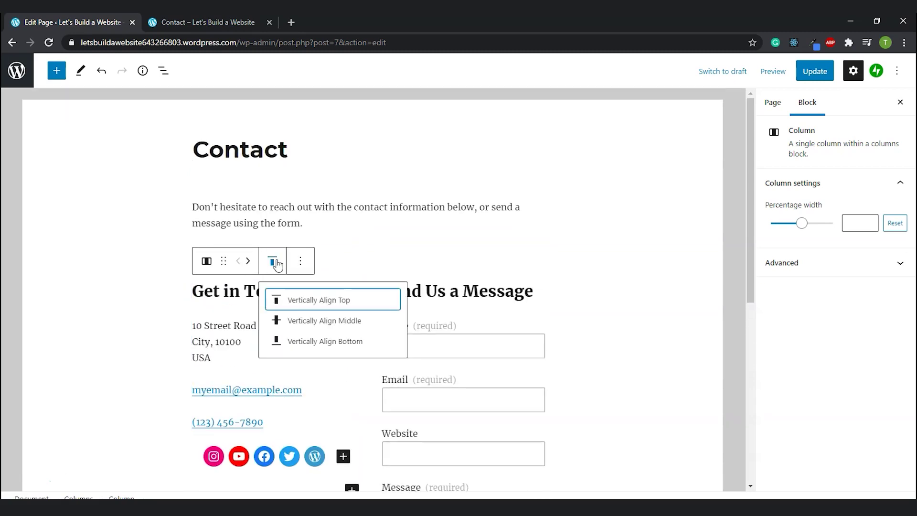
click(287, 322)
scroll(242, 366, down, 4)
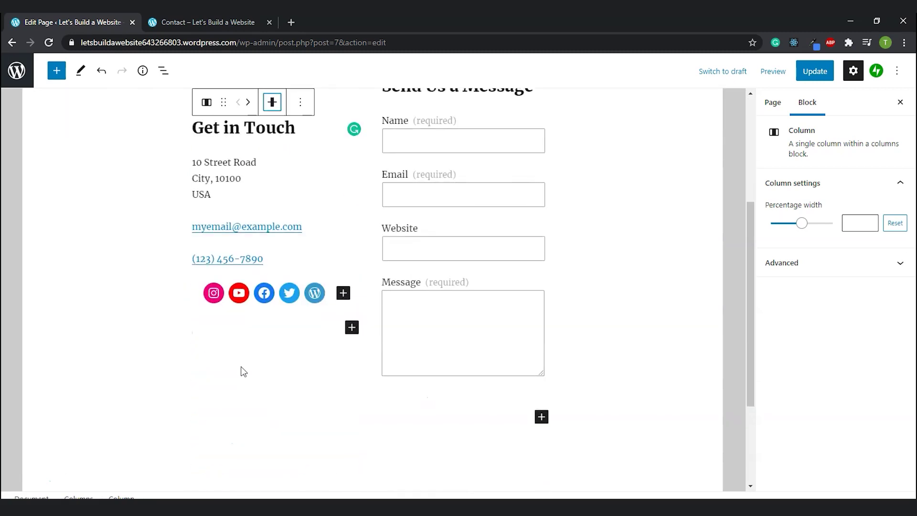
scroll(258, 272, up, 1)
click(279, 156)
click(328, 139)
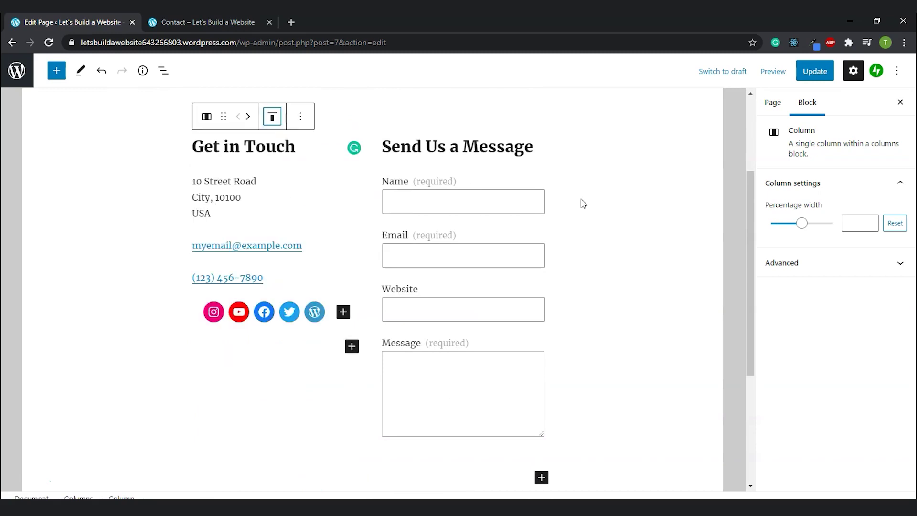
- Clear the block selection and update the Contact page with the edited social icons
click(657, 246)
scroll(658, 248, up, 3)
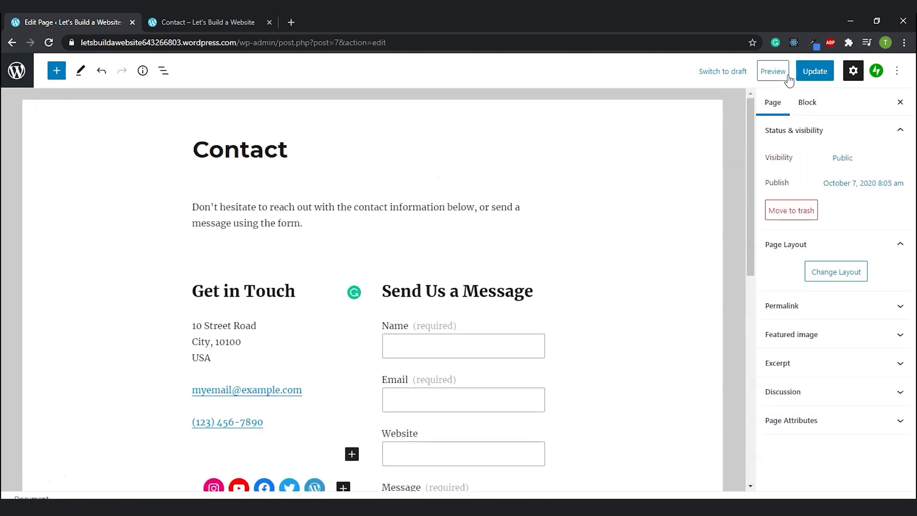
click(815, 71)
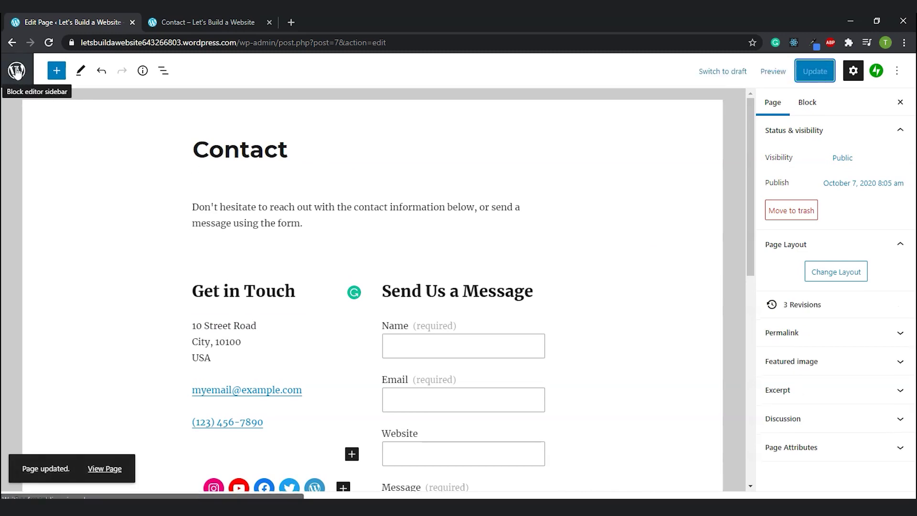
- Return to the list of all pages and start adding a new page
click(28, 77)
click(40, 105)
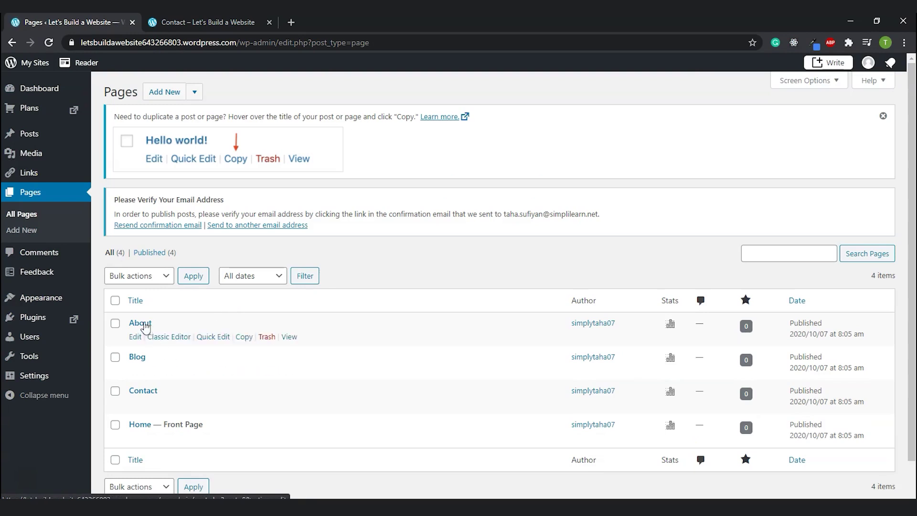
scroll(208, 245, down, 1)
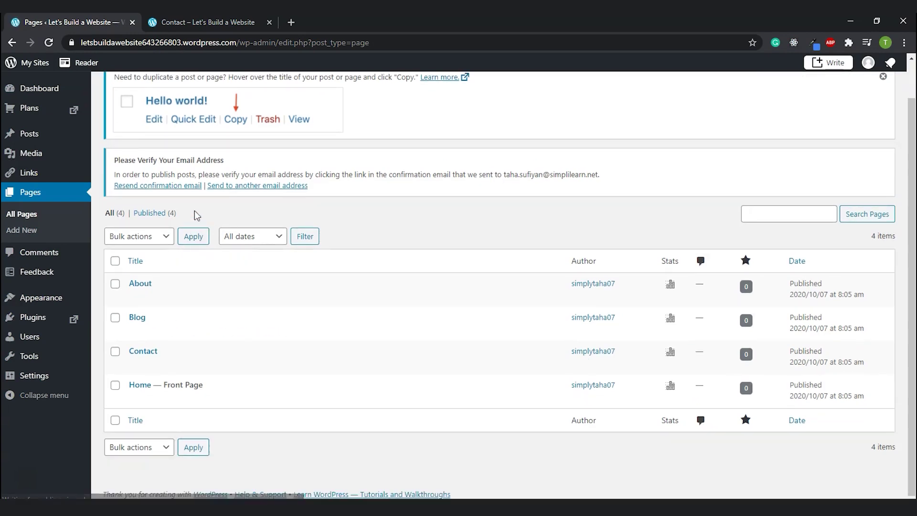
click(20, 233)
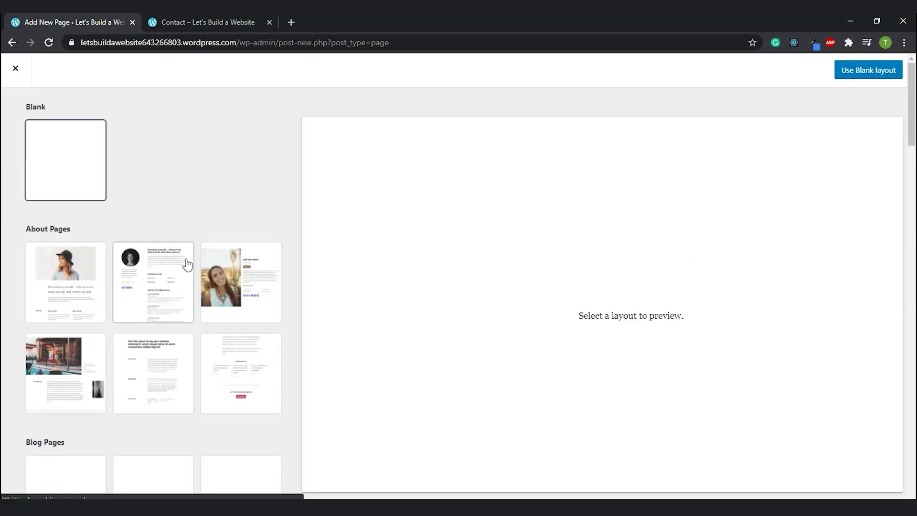
- Preview a Blog layout, an About layout and two Contact layouts for the new page
scroll(175, 200, down, 3)
click(99, 377)
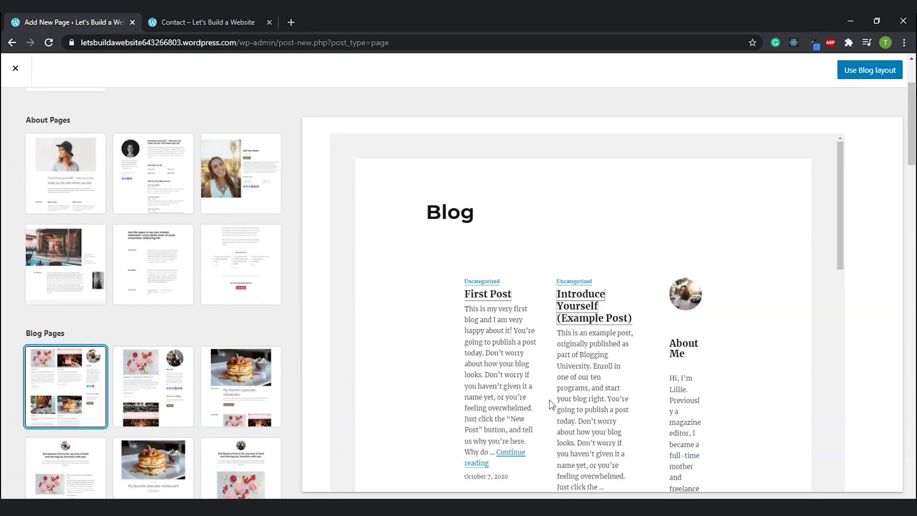
click(94, 192)
scroll(174, 246, down, 8)
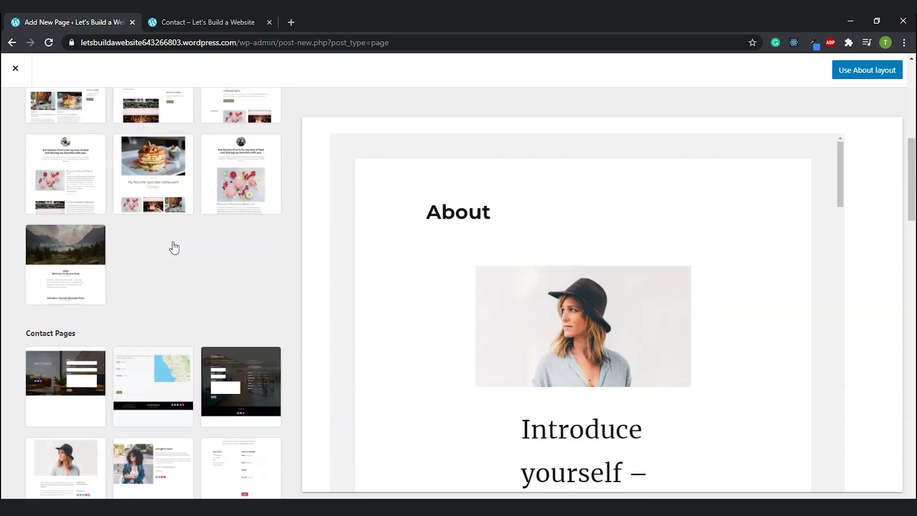
scroll(174, 248, down, 3)
click(153, 222)
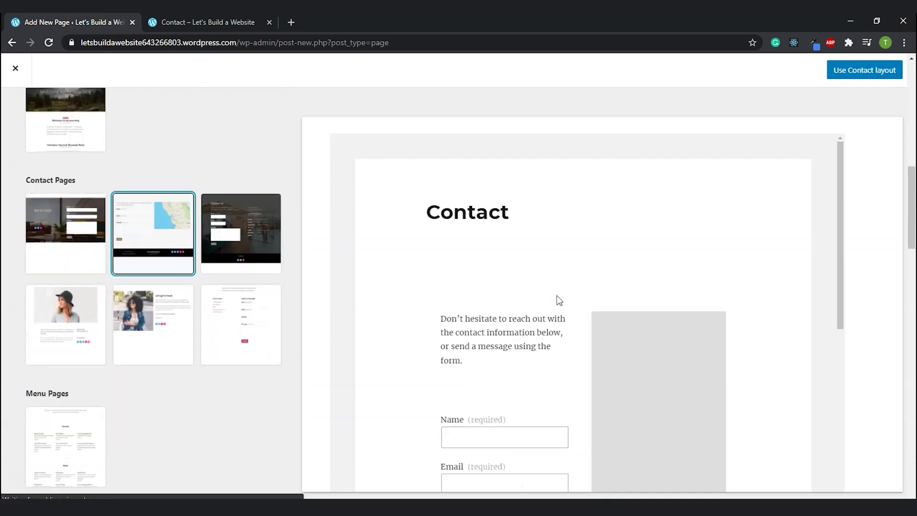
scroll(559, 301, down, 3)
click(162, 318)
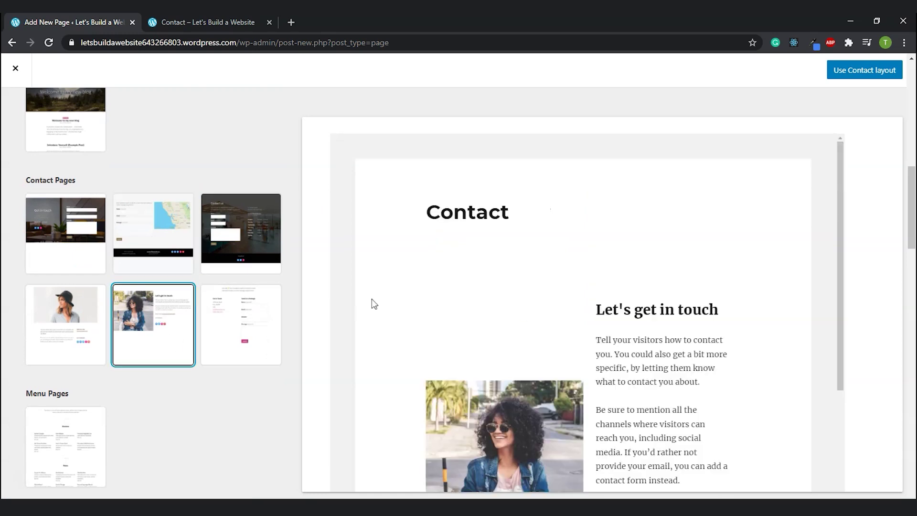
scroll(528, 338, down, 3)
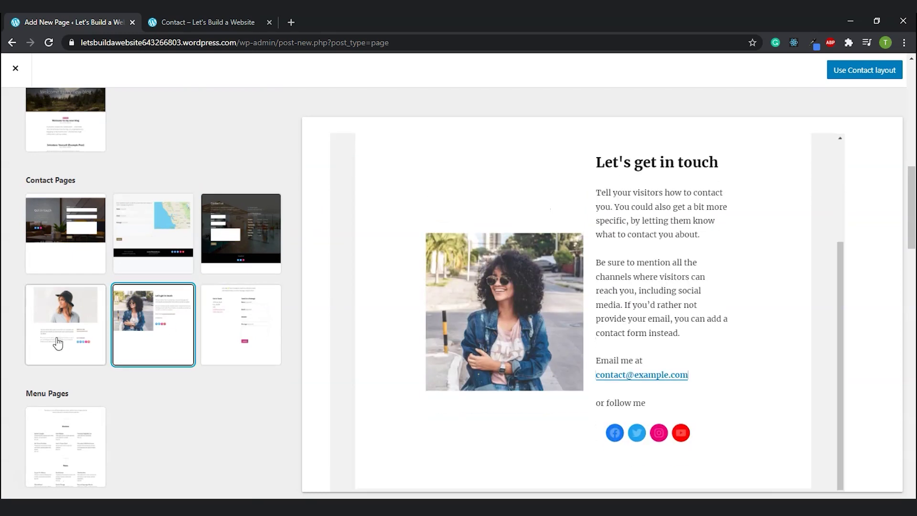
scroll(77, 363, down, 7)
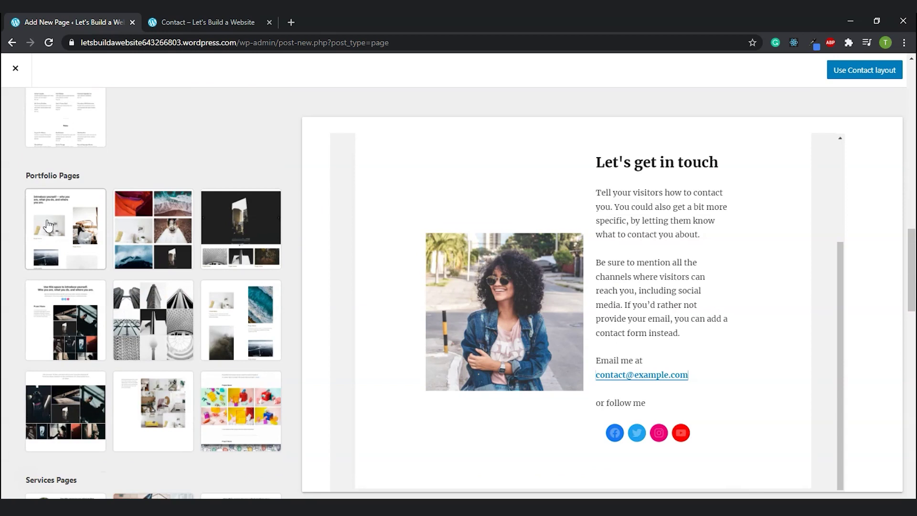
- Preview the Portfolio layout that opens with "Introduce yourself" and use it for the new page
click(153, 320)
scroll(454, 314, down, 2)
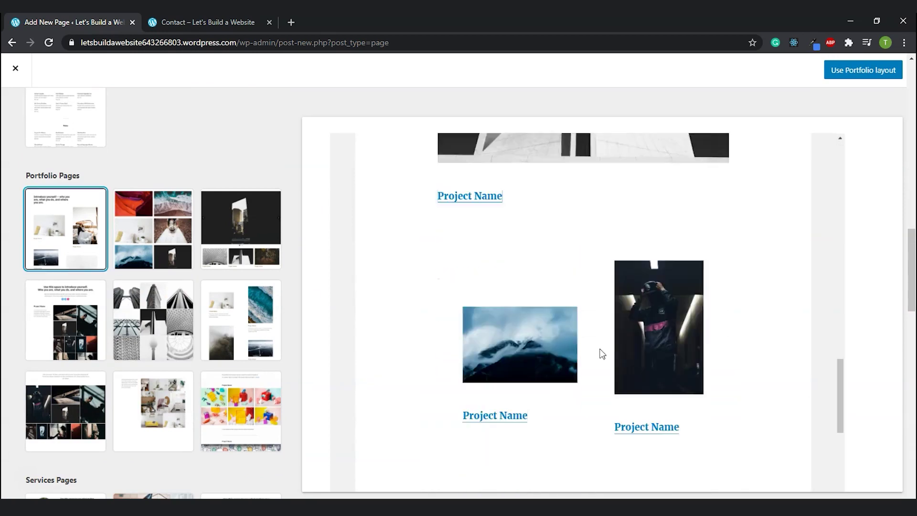
scroll(600, 348, down, 4)
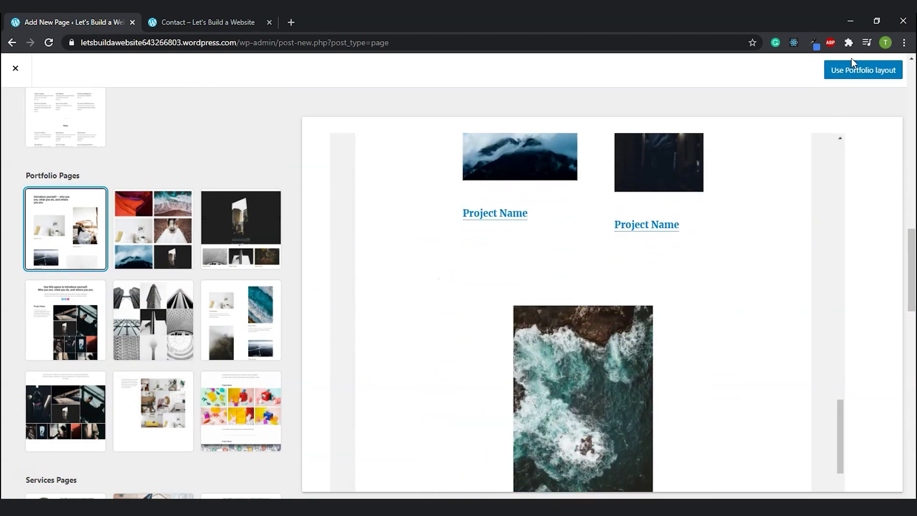
click(850, 71)
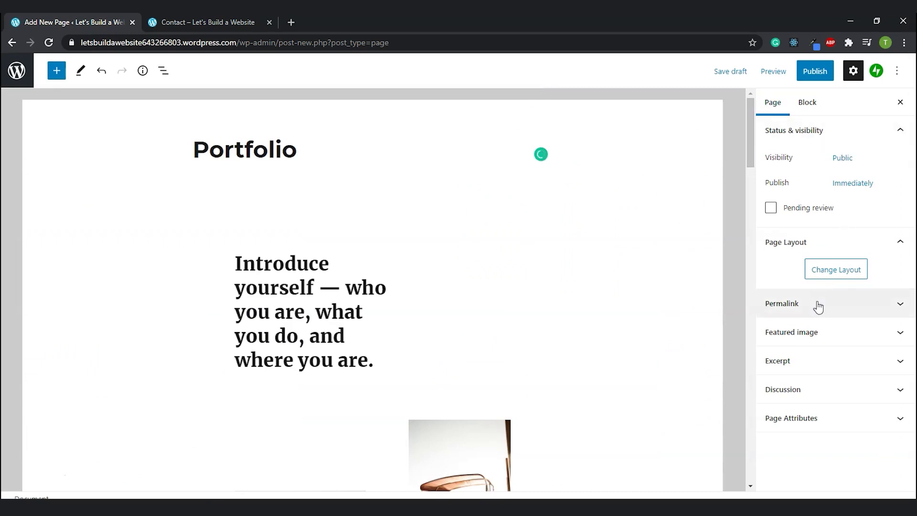
- Publish the Portfolio page and view it on the site
click(815, 72)
click(814, 76)
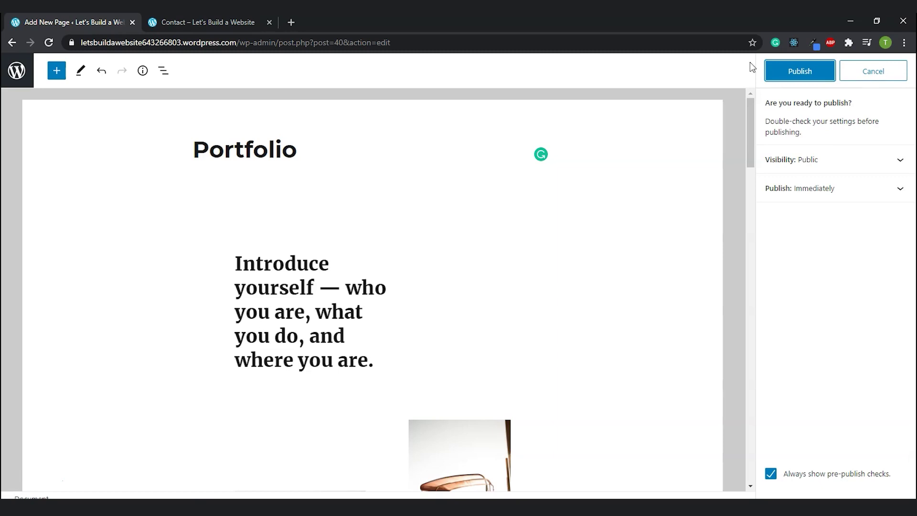
click(772, 69)
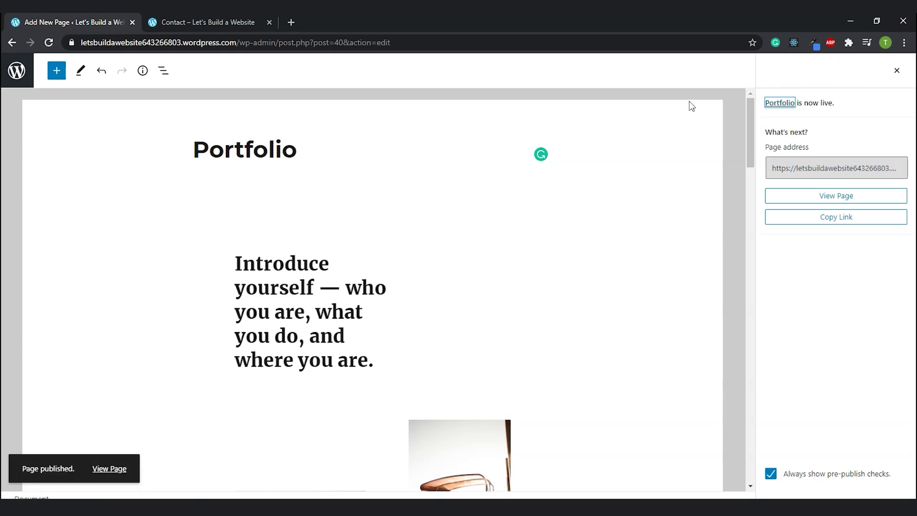
click(804, 201)
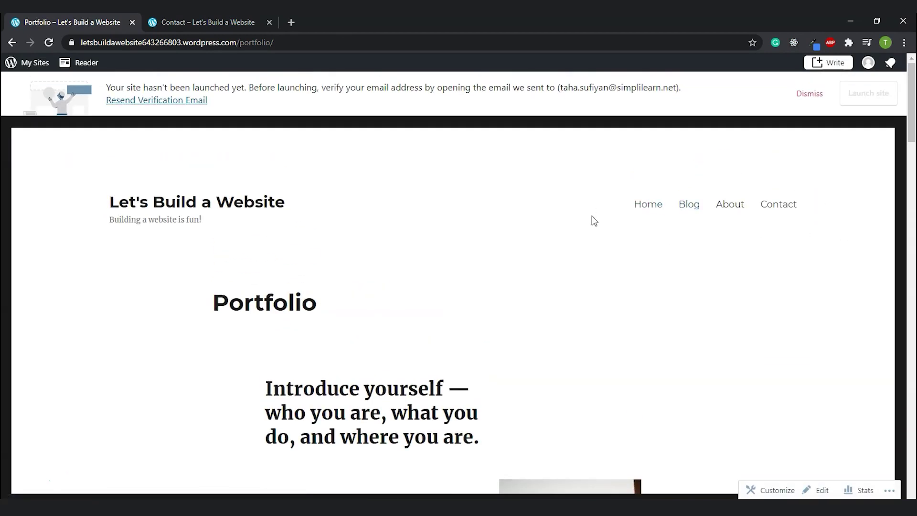
- Go to My Home and open the site's Primary menu in the design Customizer
click(38, 67)
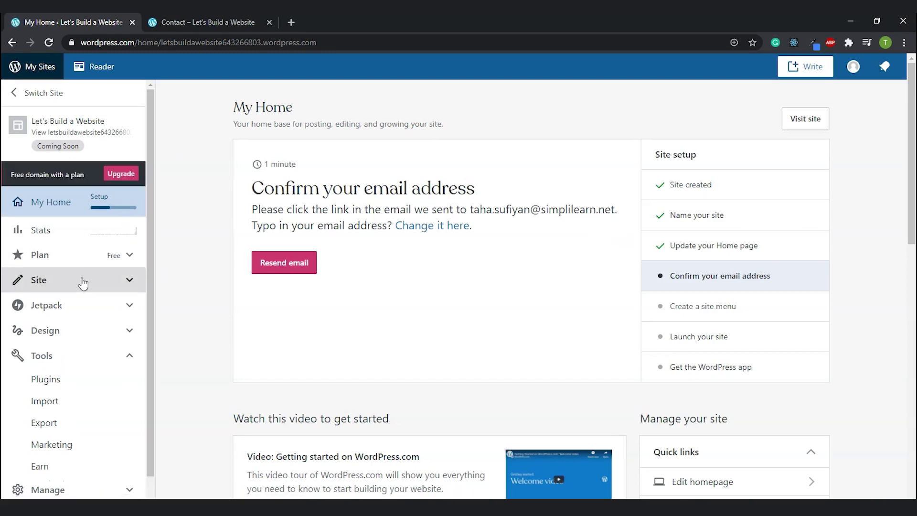
click(60, 329)
click(56, 353)
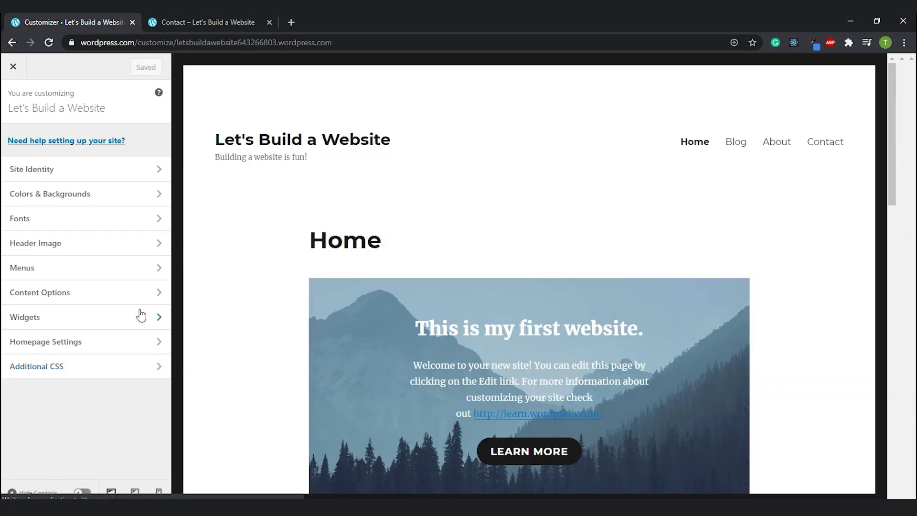
click(126, 274)
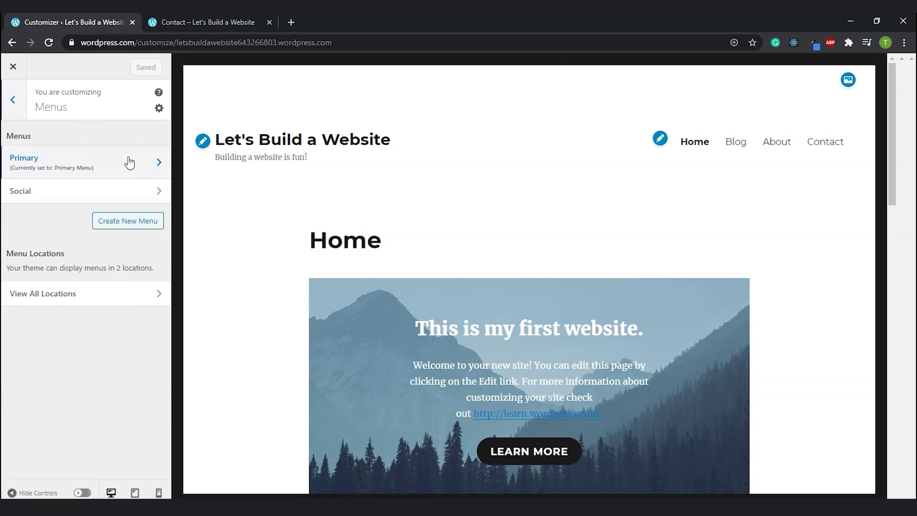
click(144, 170)
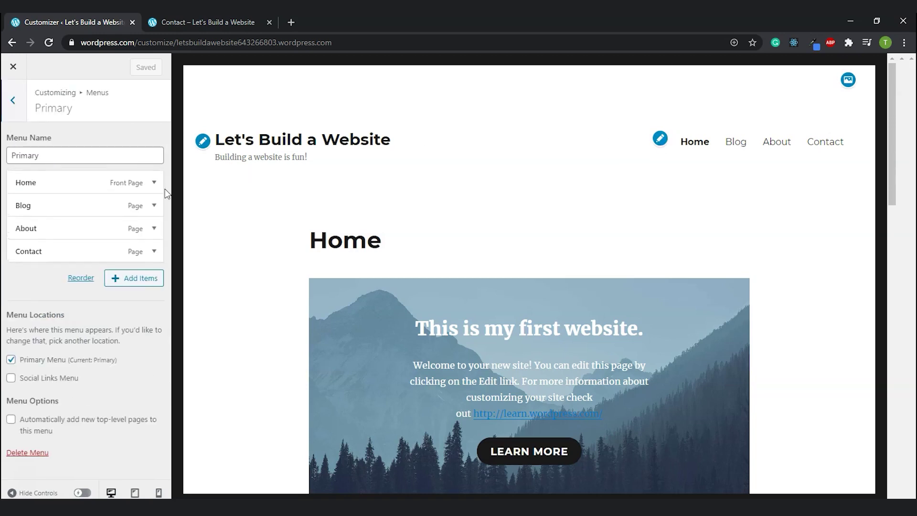
- Add the Portfolio page to the Primary menu between Blog and About, and save the changes
click(134, 282)
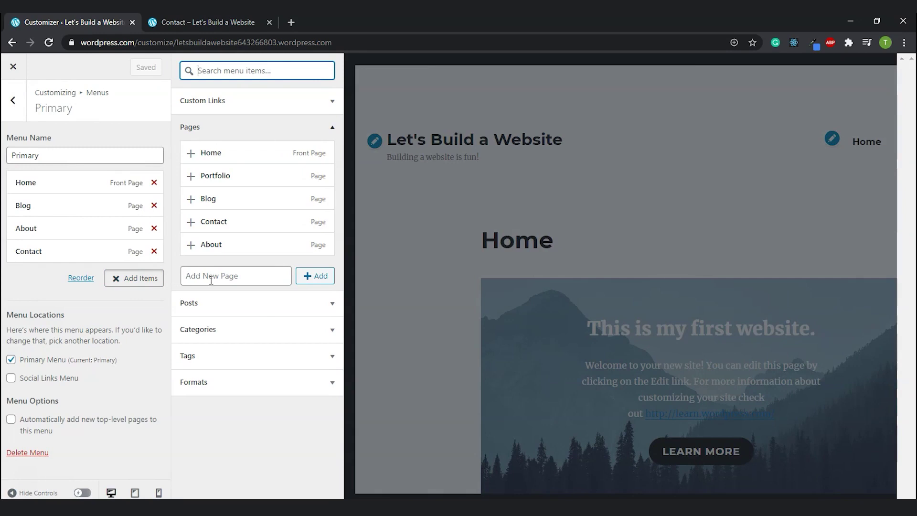
click(191, 176)
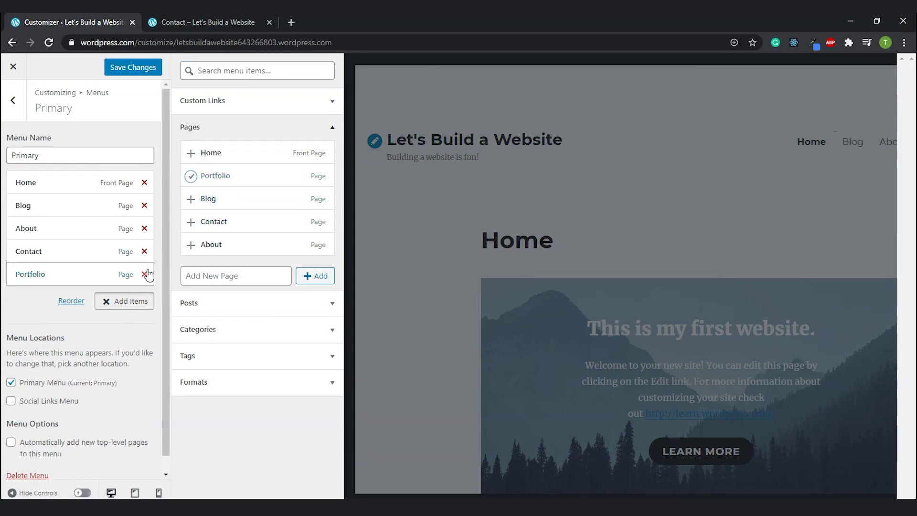
click(45, 320)
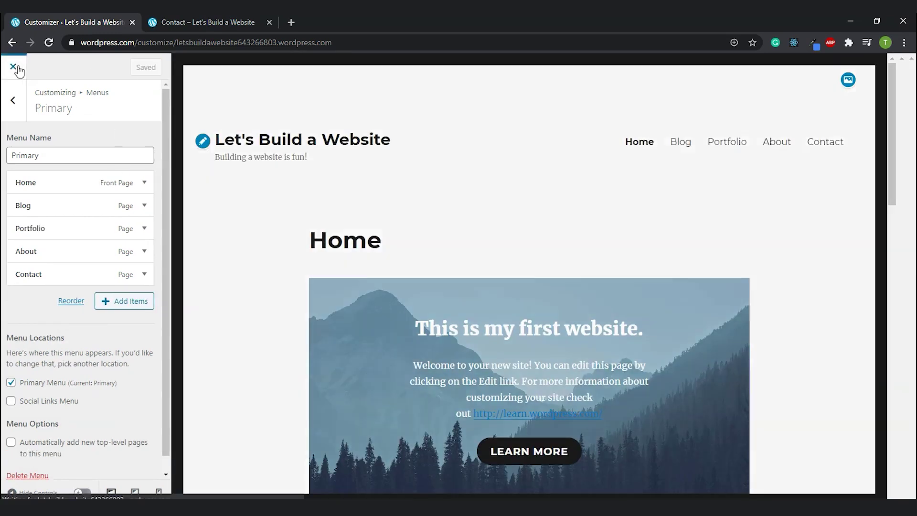
- Close the Customizer and visit the site to check its navigation menu
click(15, 68)
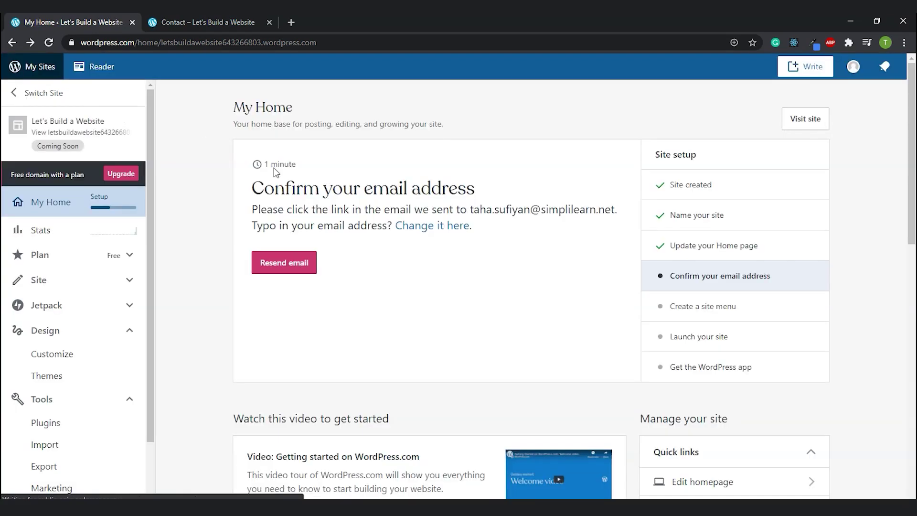
click(806, 118)
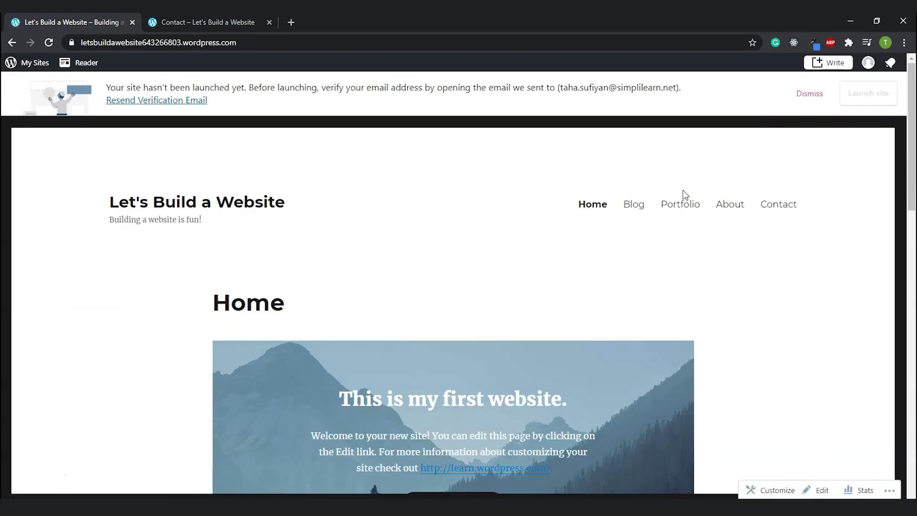
- Open the Portfolio page from the site's navigation menu and look through its project content
click(677, 204)
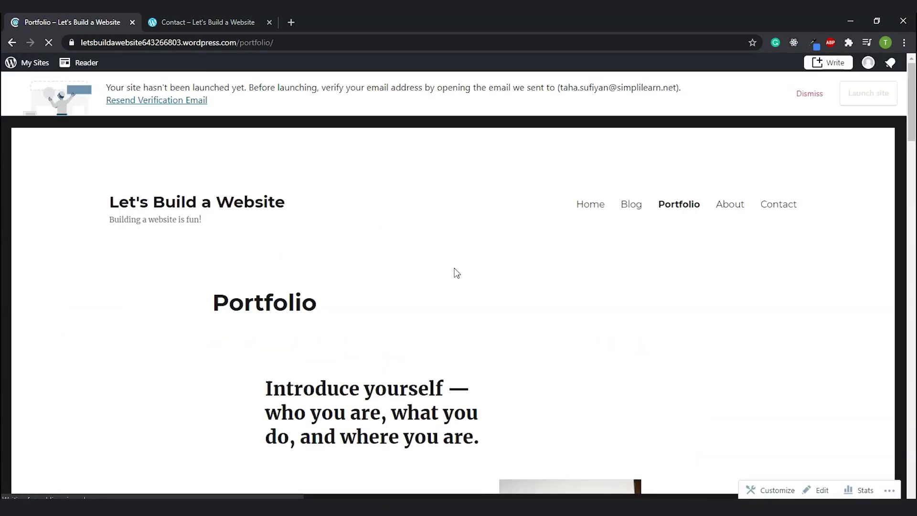
scroll(454, 271, down, 6)
scroll(456, 272, down, 12)
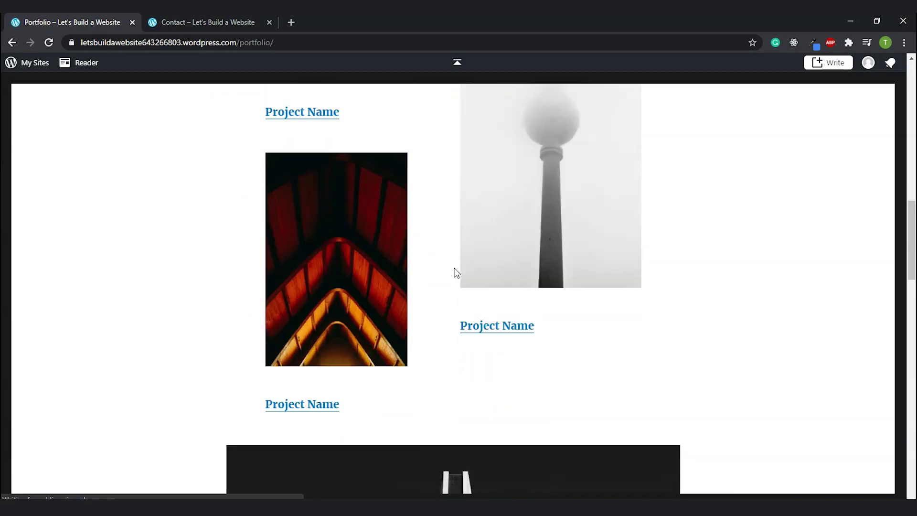
scroll(456, 274, up, 9)
scroll(455, 274, up, 10)
- Go to the site's My Home, open the WP Admin dashboard and make it the first browser tab
click(26, 63)
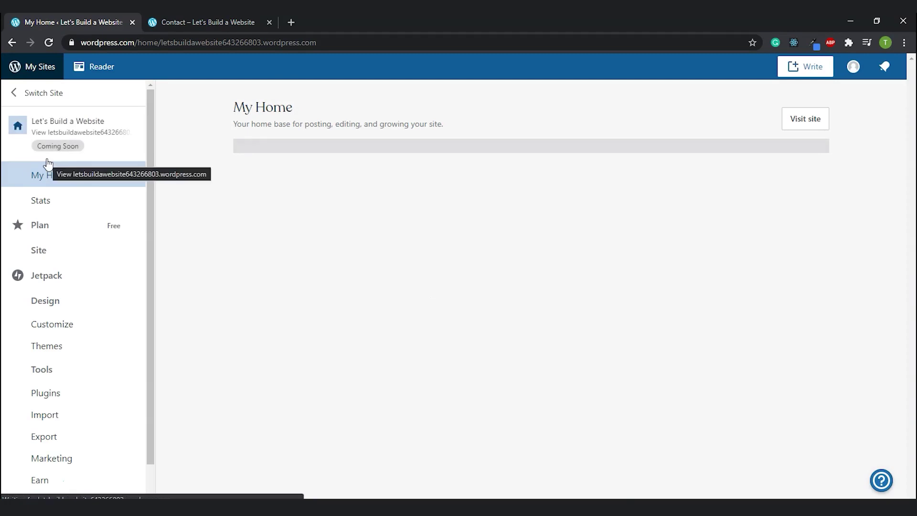
scroll(84, 346, down, 2)
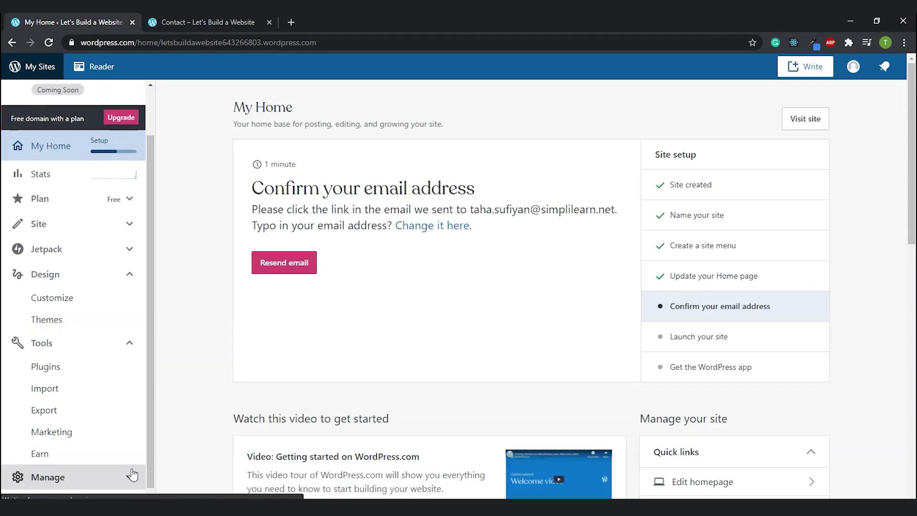
scroll(102, 442, down, 10)
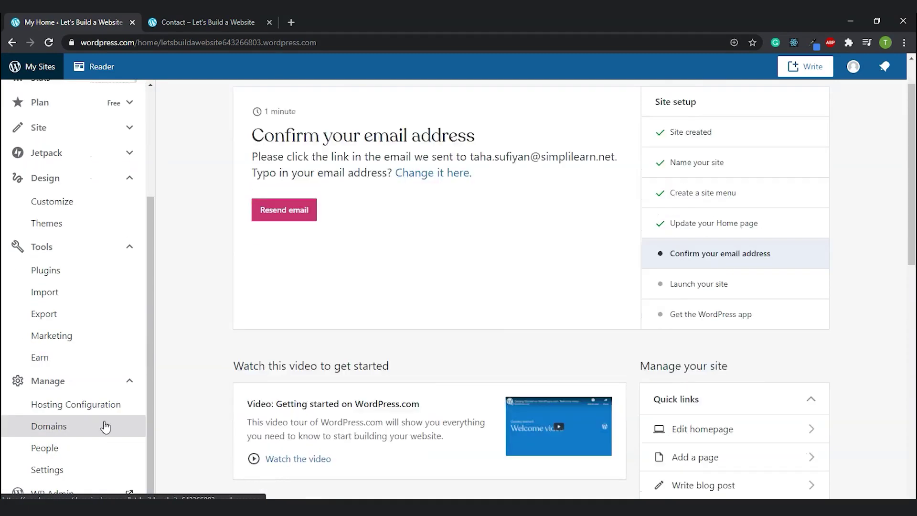
click(94, 497)
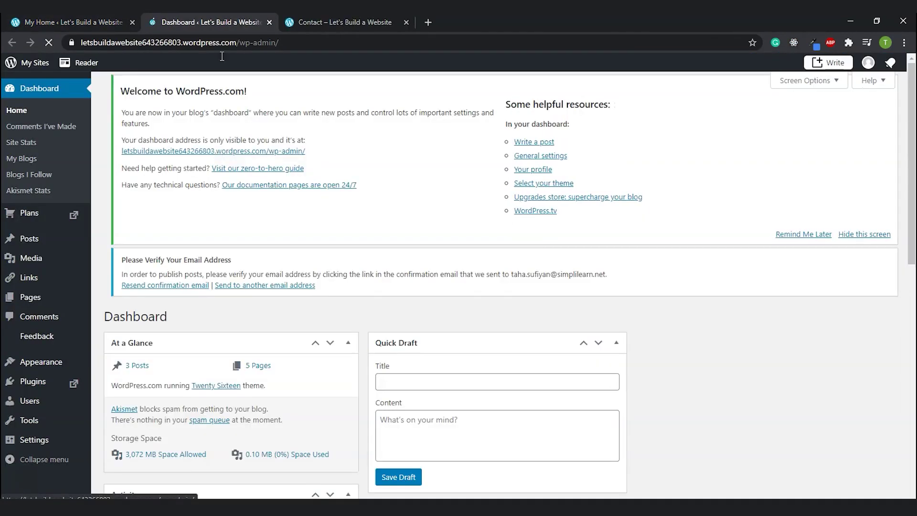
drag(224, 17, 87, 17)
- Reload the Contact page to check the site's navigation menu and return to the WP Admin dashboard
click(279, 22)
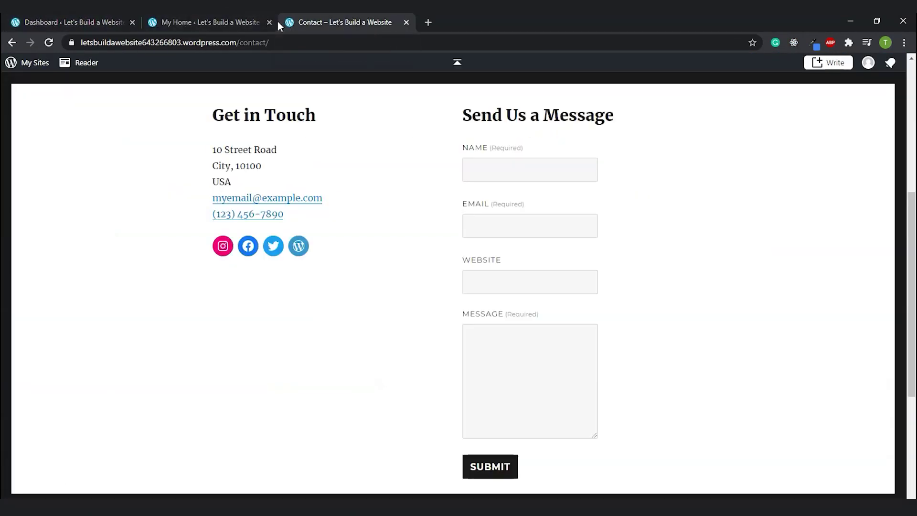
scroll(235, 103, up, 6)
click(48, 42)
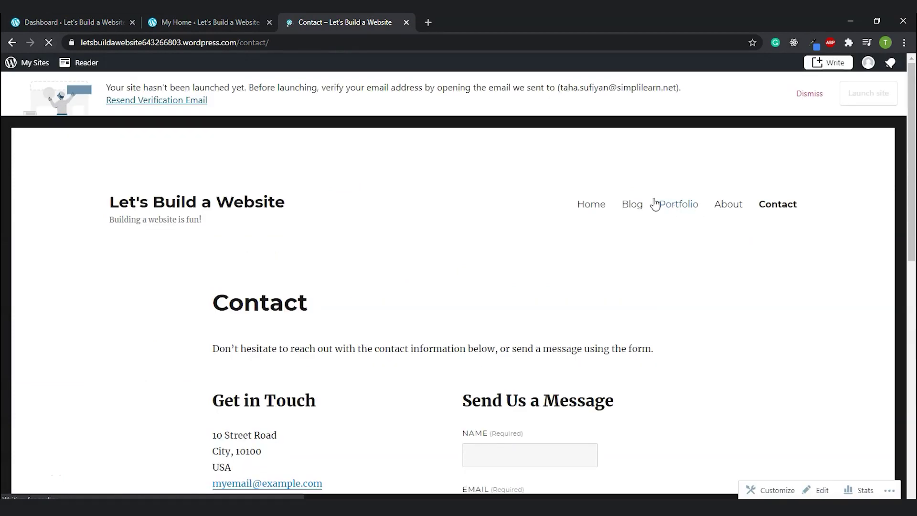
key(ctrl+shift+Tab)
key(ctrl+shift+Tab)
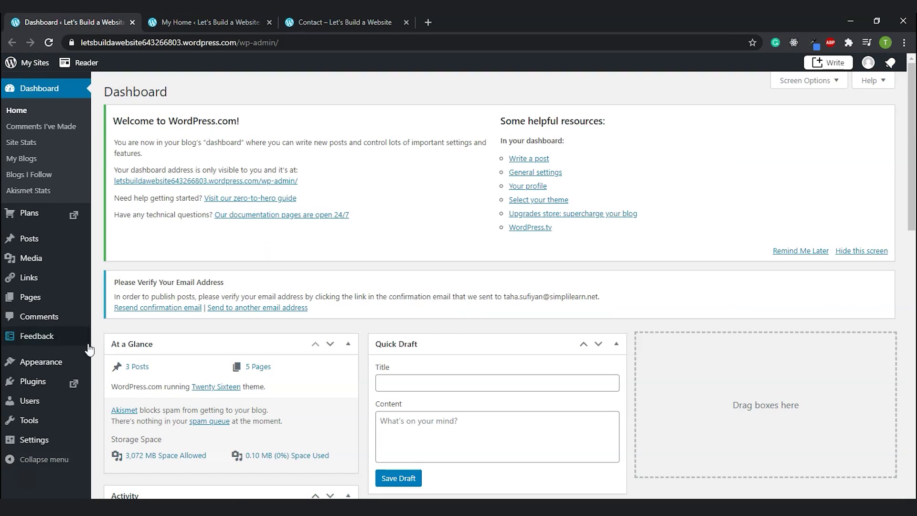
- Open the site Customizer from the Appearance options and examine the Colors & Backgrounds settings
mouse_move(51, 340)
mouse_move(47, 366)
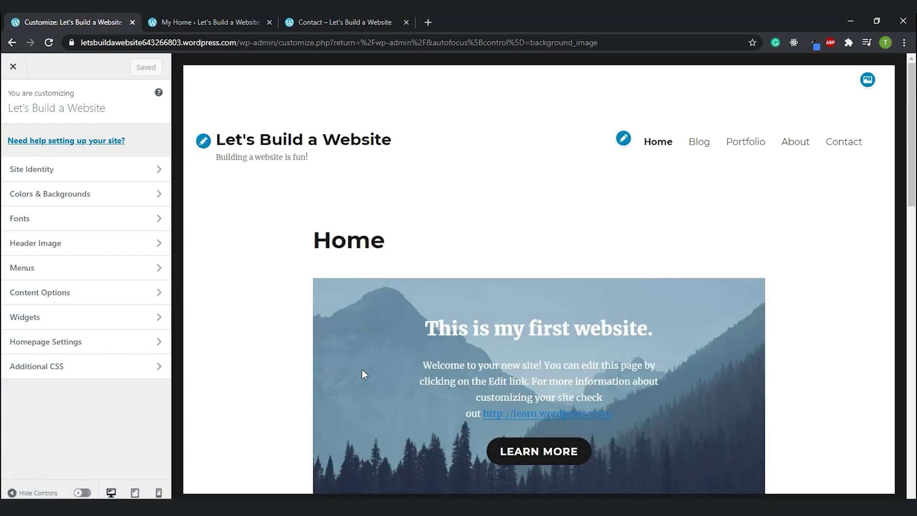
scroll(363, 369, down, 1)
click(132, 193)
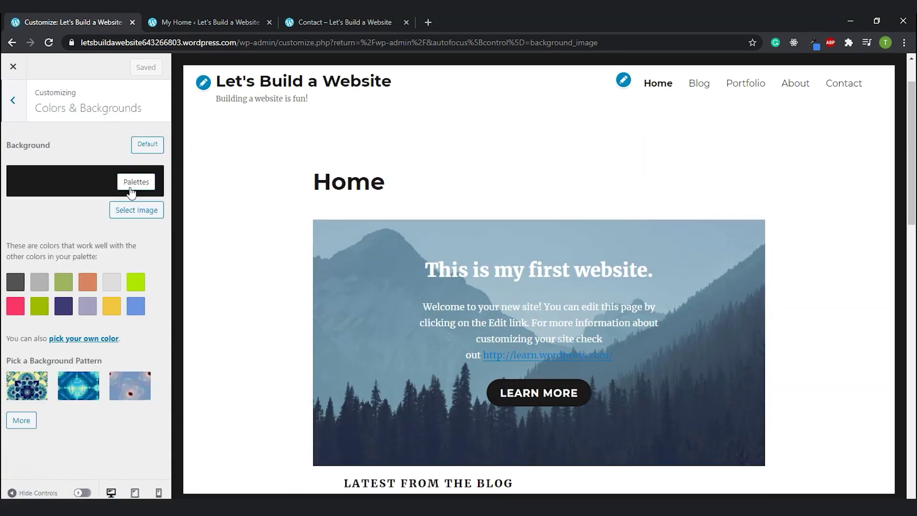
click(17, 101)
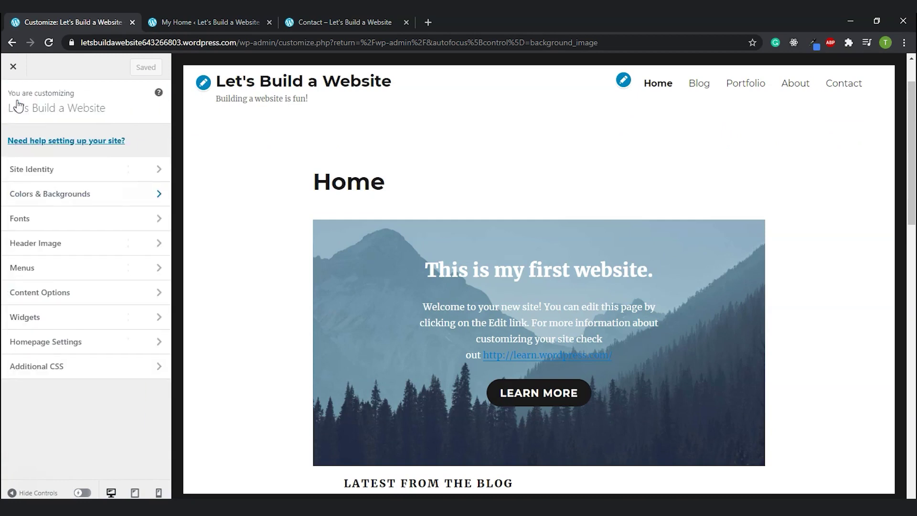
- Try the suggested beach wave header image in the Customizer and exit without saving the changes
click(71, 243)
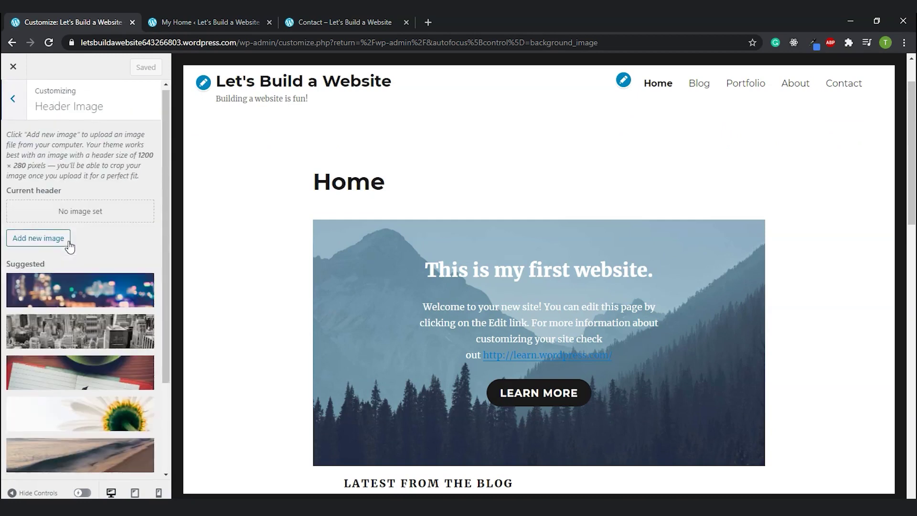
scroll(63, 281, down, 3)
click(83, 340)
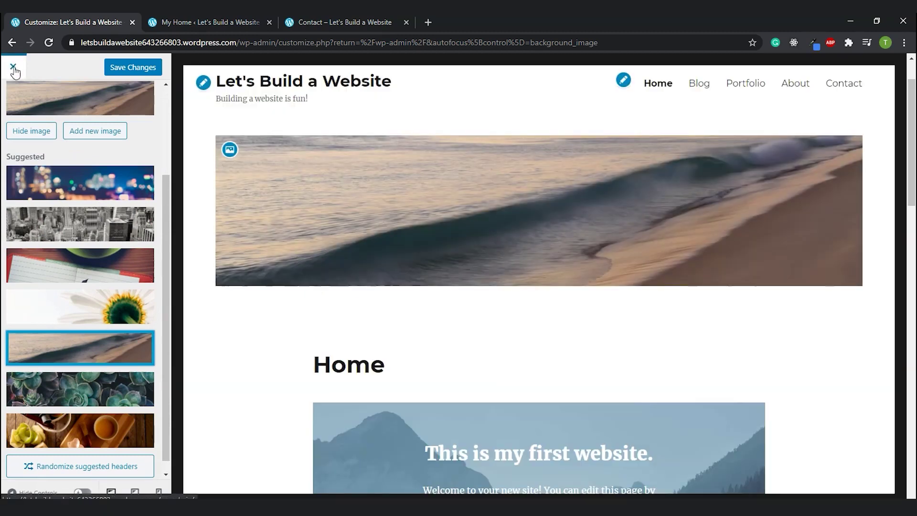
scroll(11, 113, up, 3)
click(11, 108)
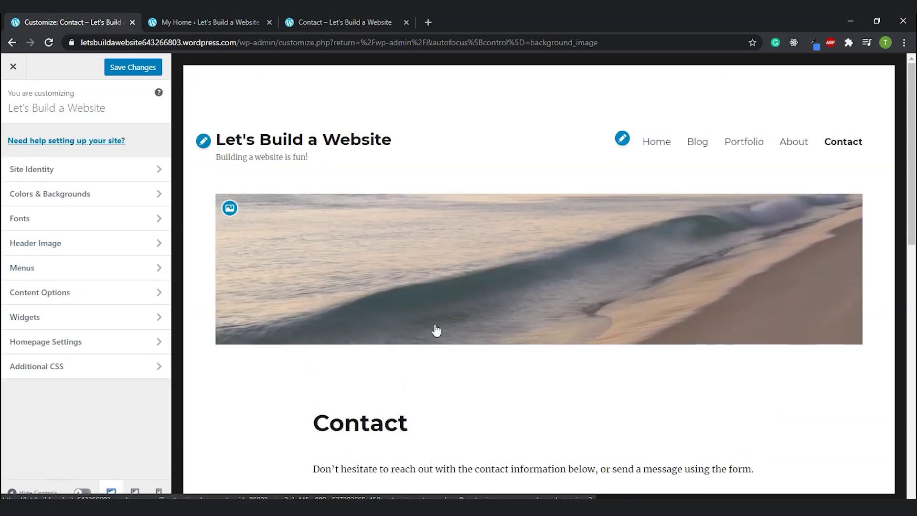
click(14, 67)
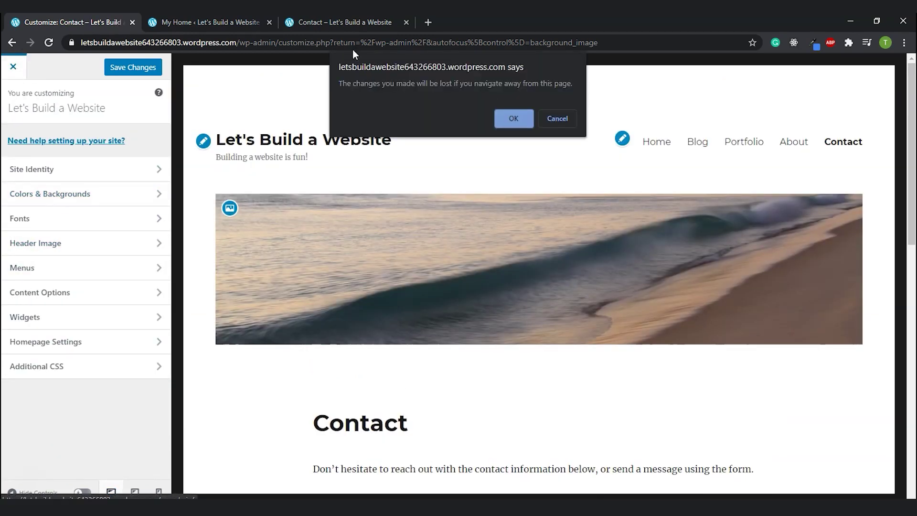
click(513, 119)
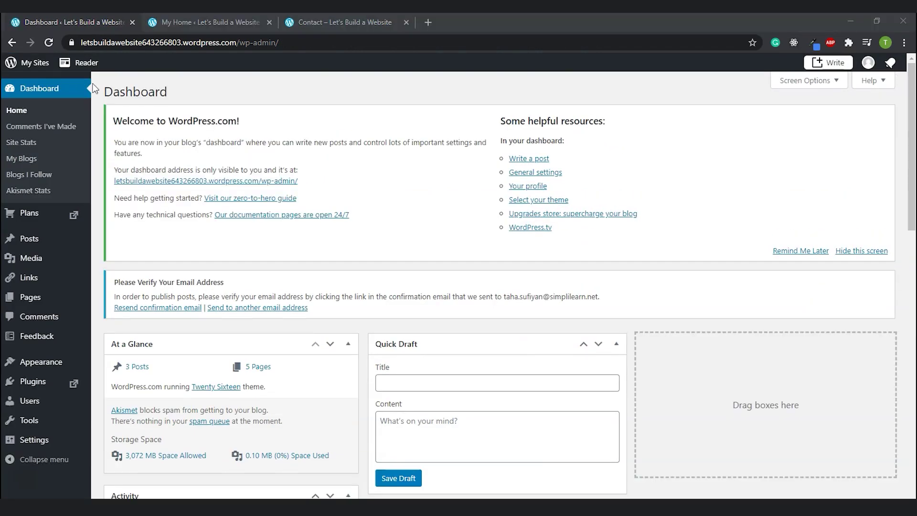
- Browse the featured and popular plugins and open the Elementor Website Builder plugin's details
mouse_move(92, 362)
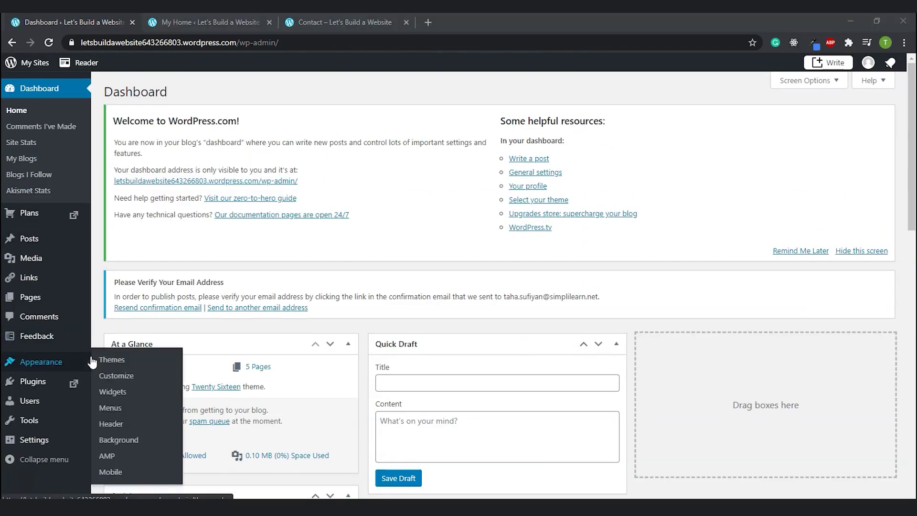
click(57, 385)
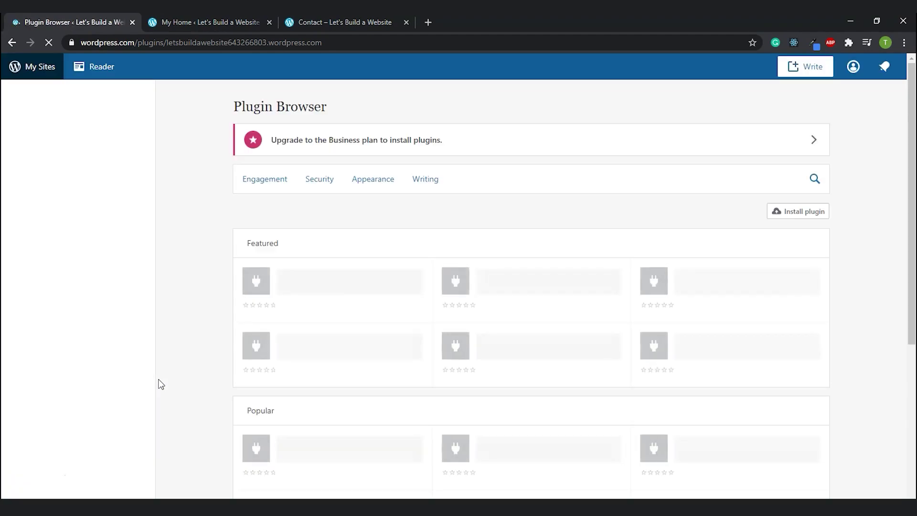
scroll(216, 363, down, 1)
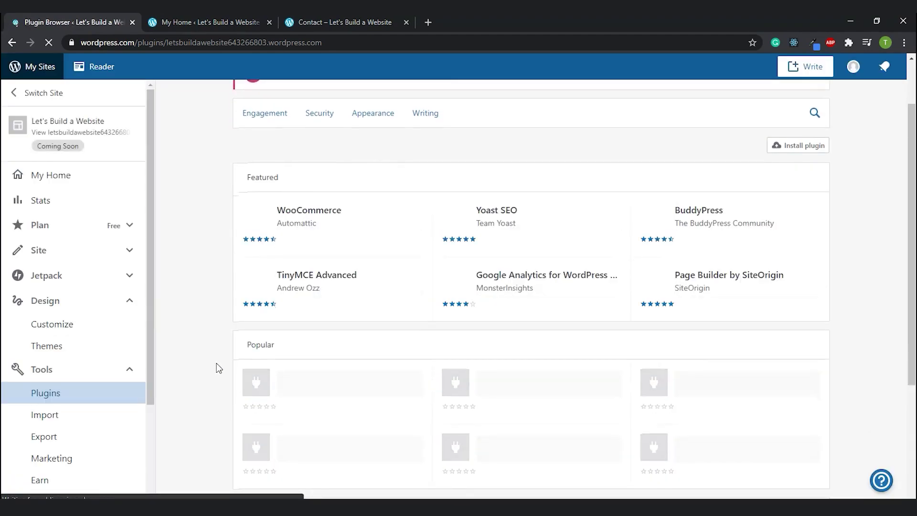
scroll(217, 363, down, 2)
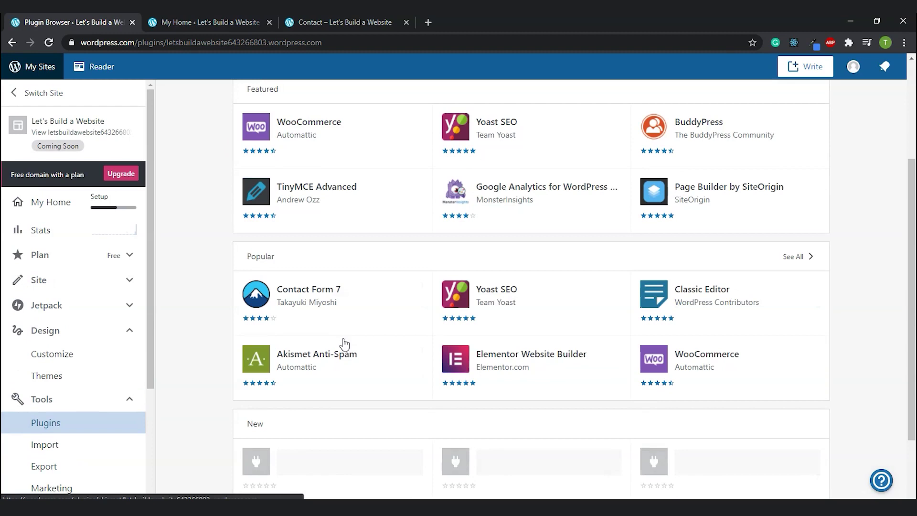
click(540, 367)
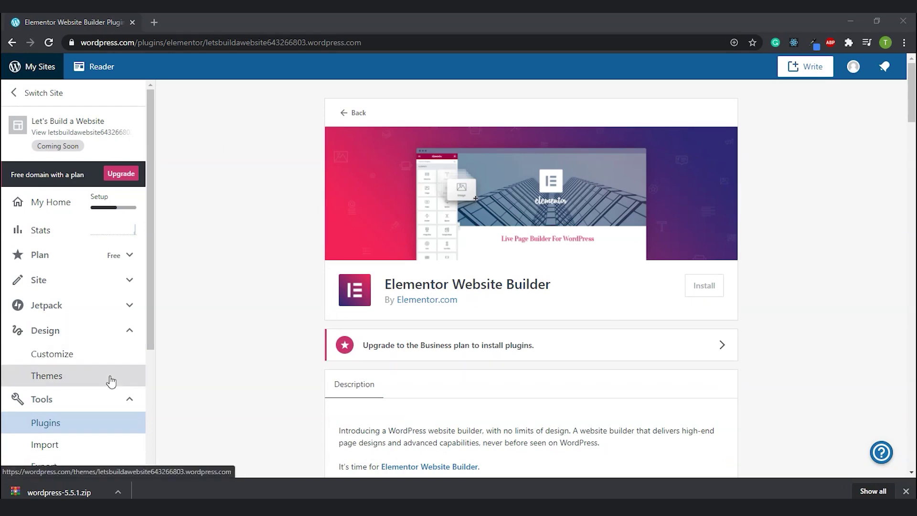
- Return to the WP Admin dashboard, list all users and open the administrator account for editing
scroll(153, 319, down, 4)
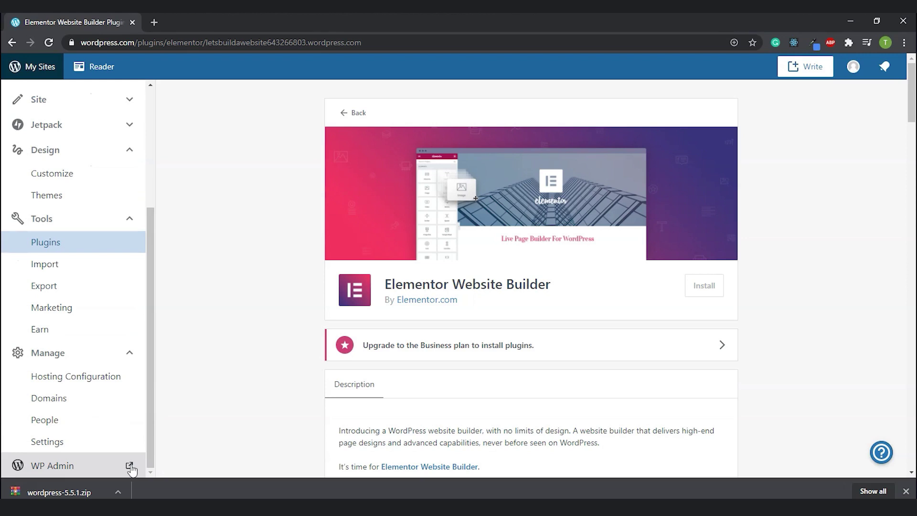
click(130, 466)
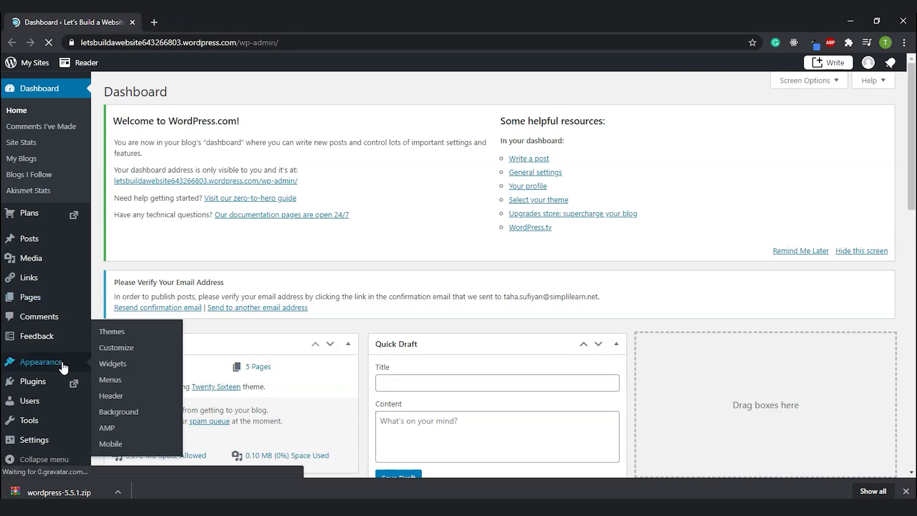
mouse_move(38, 404)
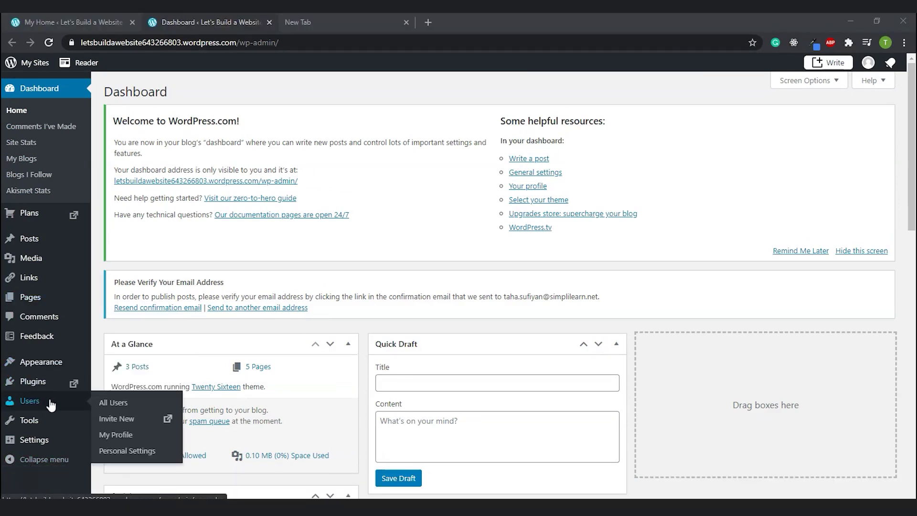
click(124, 403)
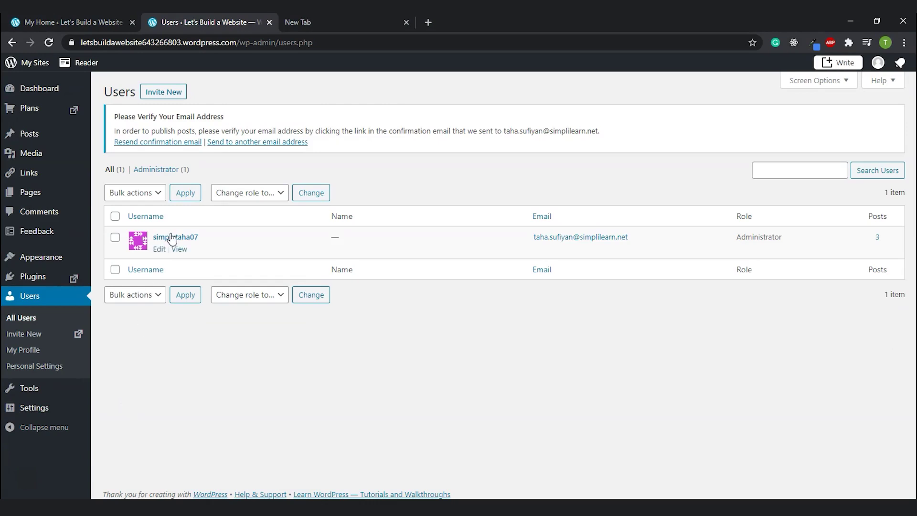
click(159, 250)
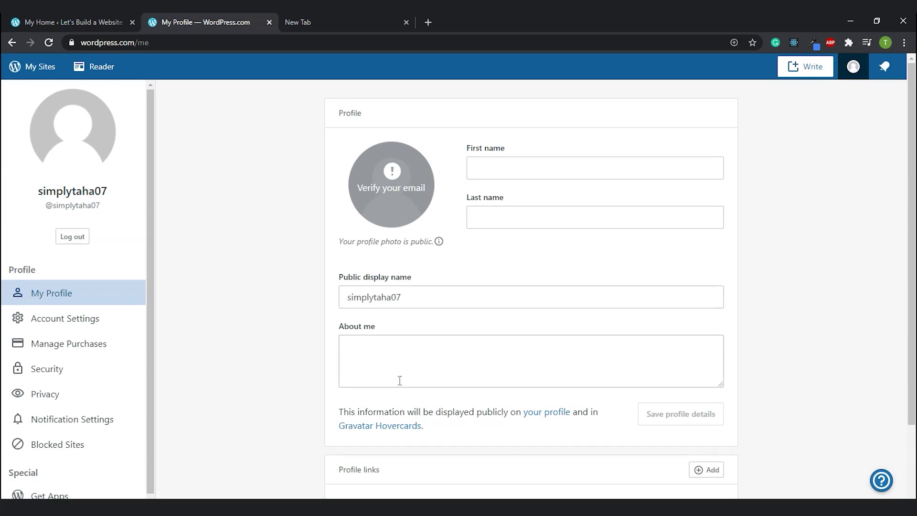
- Examine the My Profile fields and the Account Settings, including the dashboard color schemes
scroll(400, 381, down, 2)
scroll(400, 380, up, 2)
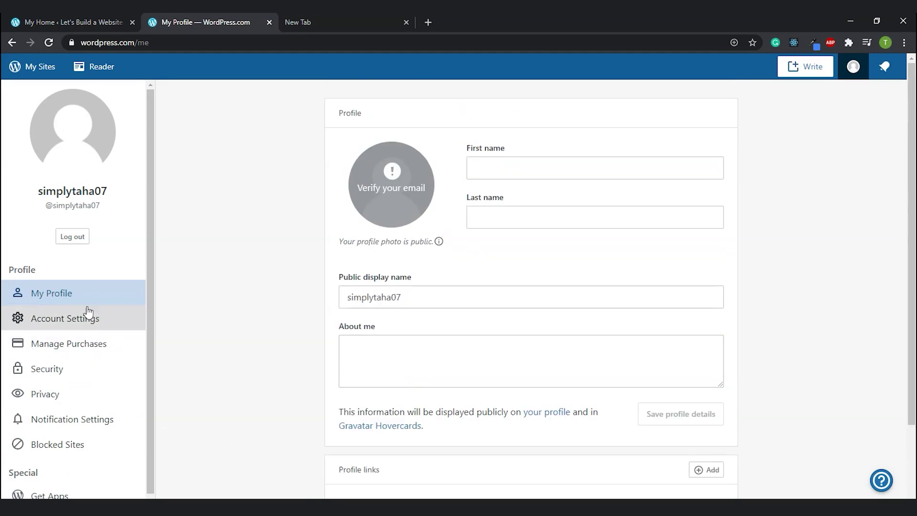
click(74, 318)
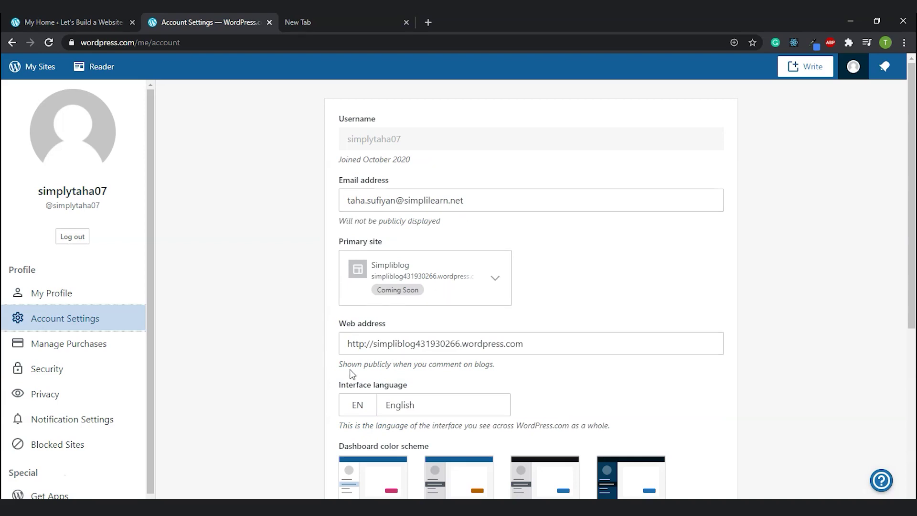
scroll(352, 373, down, 2)
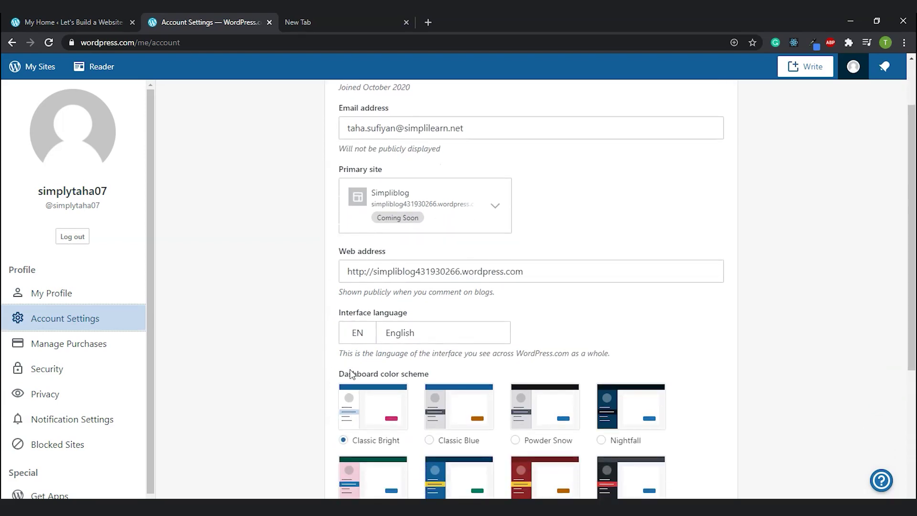
scroll(351, 373, down, 3)
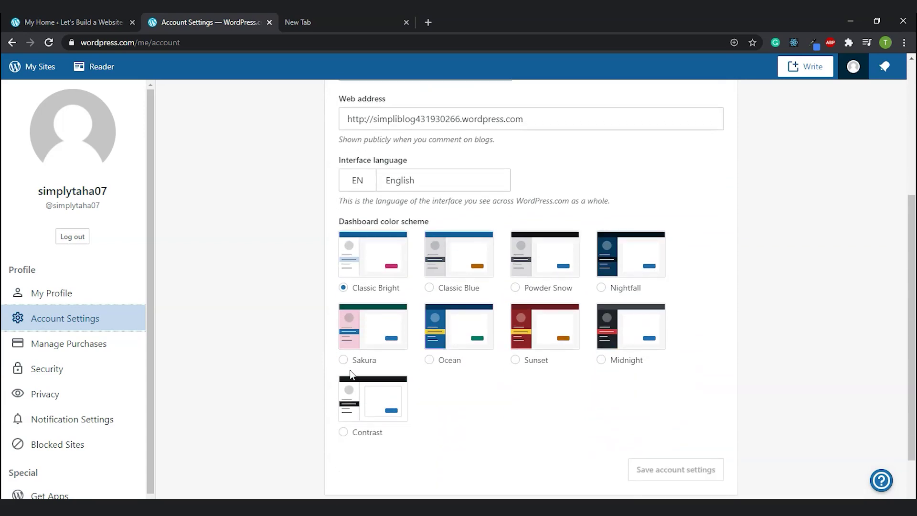
- Try the Ocean and Midnight dashboard color schemes and switch back to Classic Bright
click(446, 337)
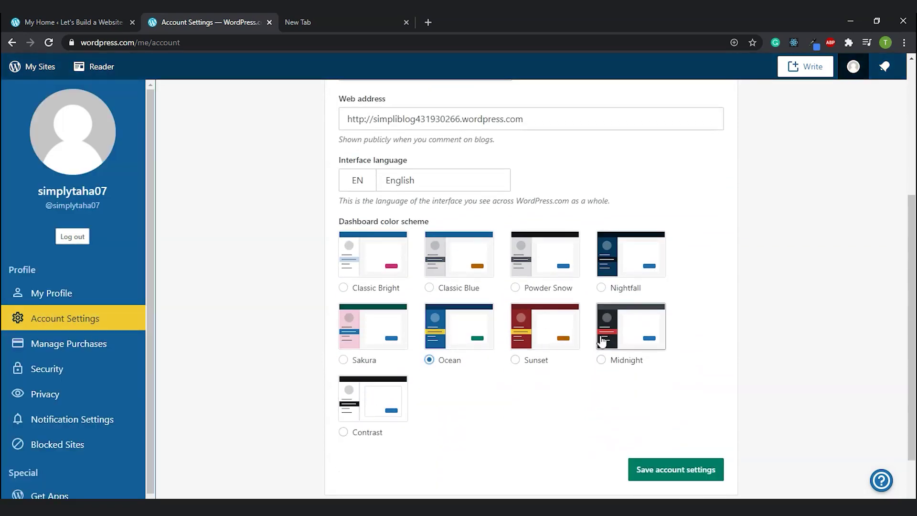
click(621, 334)
click(366, 287)
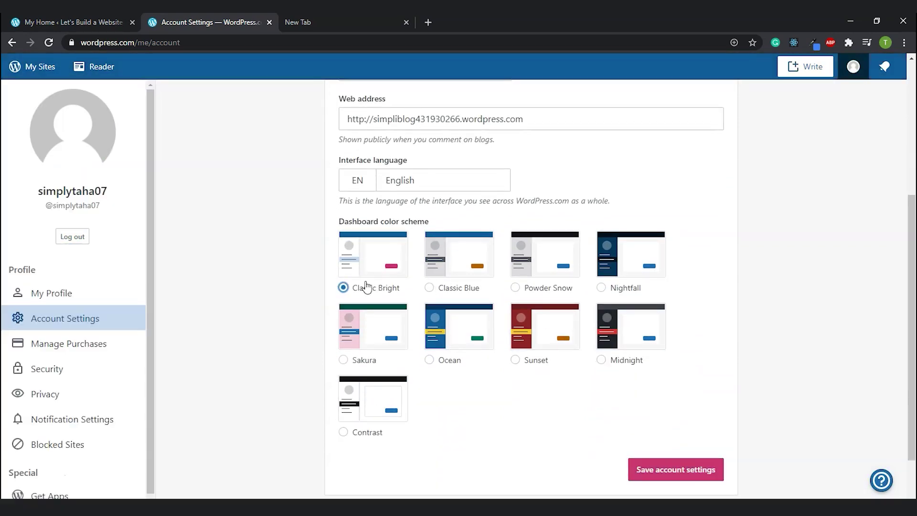
- Leave Account Settings without saving and open Manage Purchases
click(108, 345)
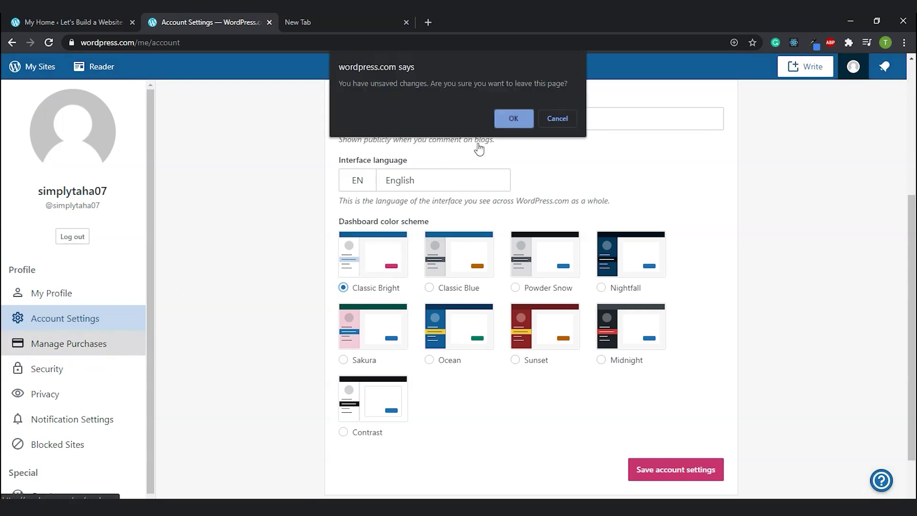
click(515, 119)
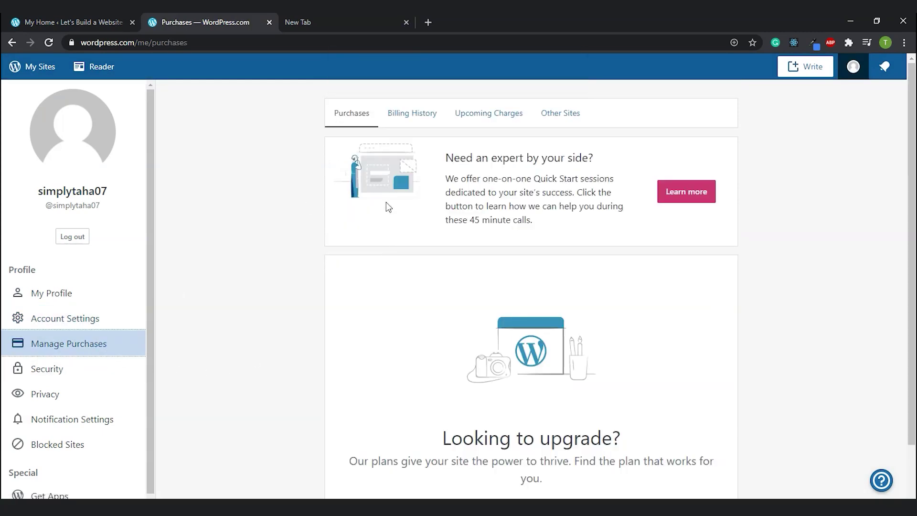
- Look over the Manage Purchases page and open the account's Security settings
scroll(526, 287, down, 1)
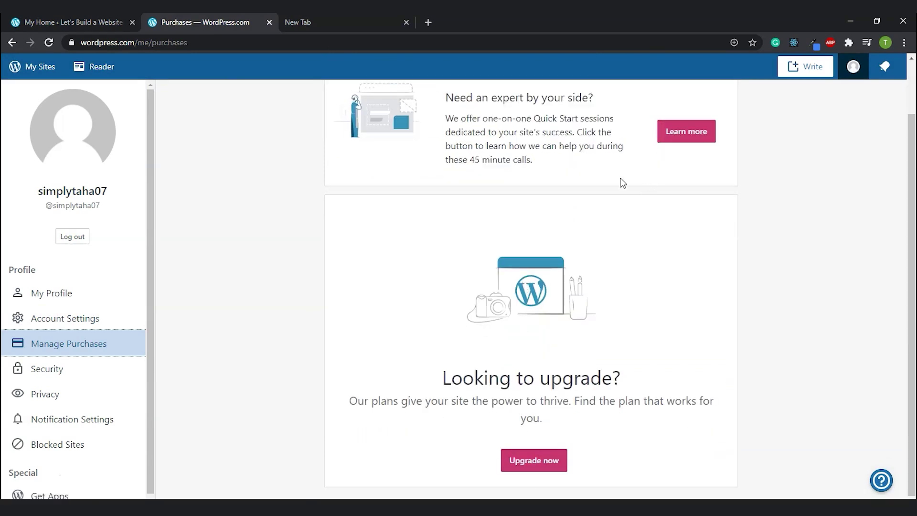
scroll(620, 182, up, 1)
click(68, 372)
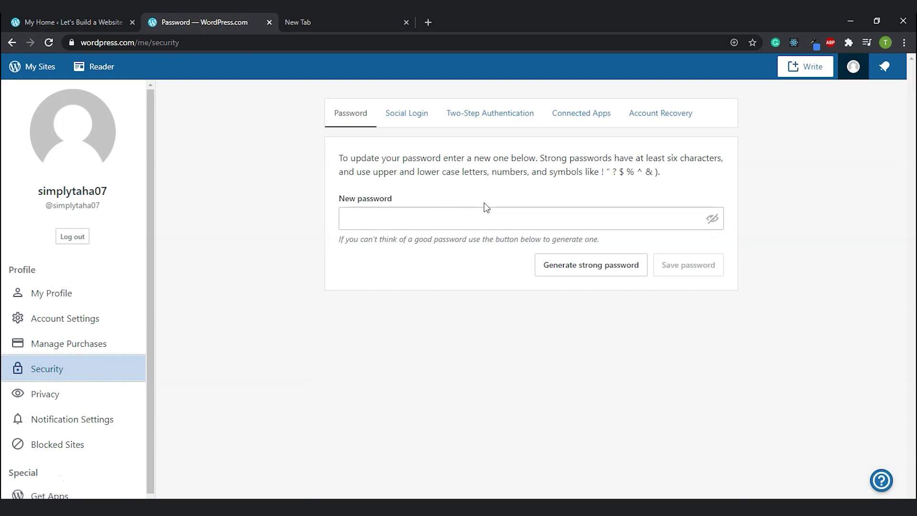
- Try generating a strong new account password in the New password field, then reveal and hide it
click(488, 215)
click(558, 320)
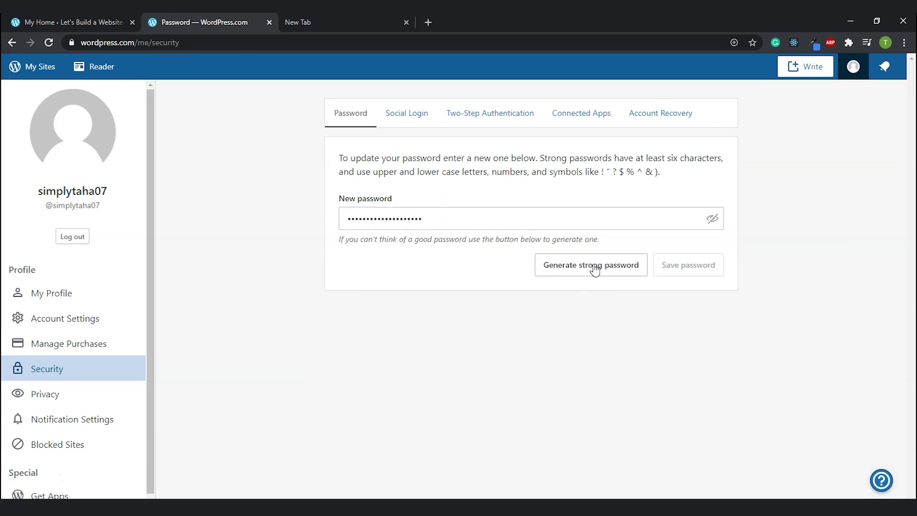
click(595, 266)
click(713, 219)
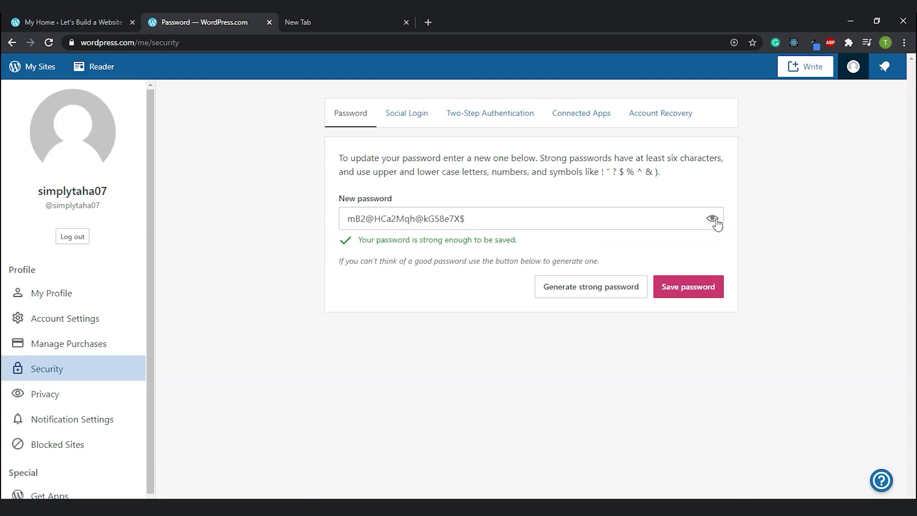
click(713, 219)
- Leave the Security page without saving the new password and view the Privacy page and Notification Settings
click(120, 401)
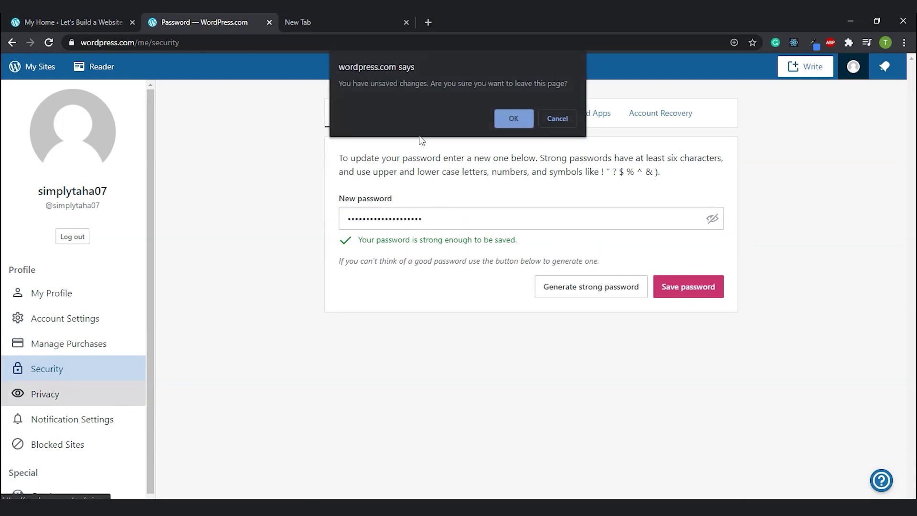
click(515, 119)
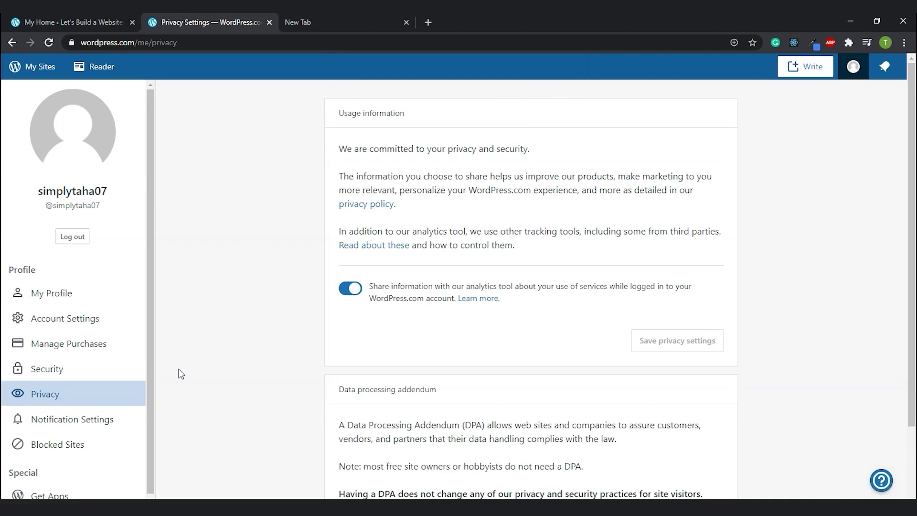
click(95, 418)
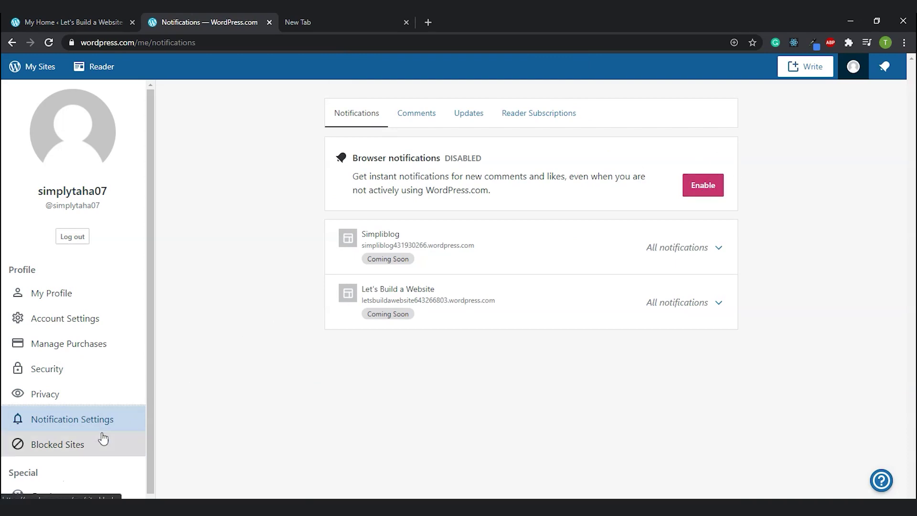
scroll(153, 252, down, 1)
- Leave the account settings, return to the Let's Build a Website home and open its WP Admin dashboard
click(33, 68)
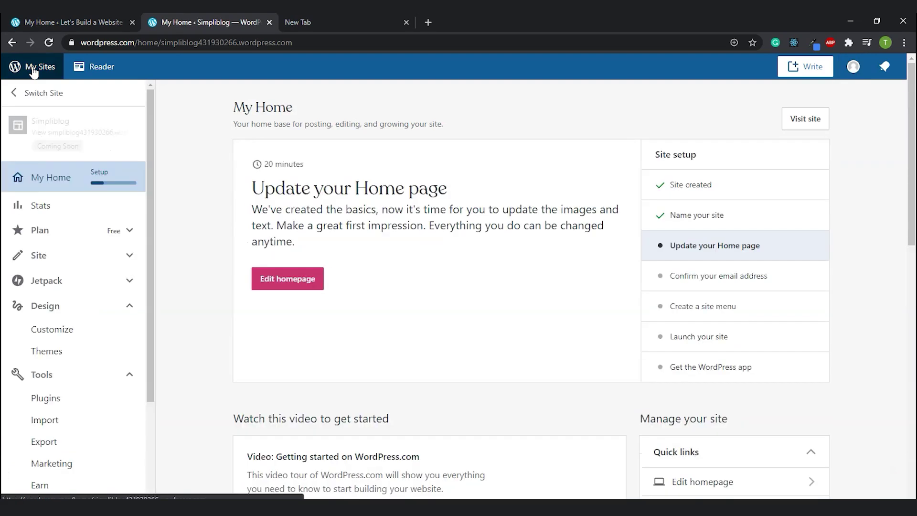
click(72, 22)
scroll(76, 459, down, 1)
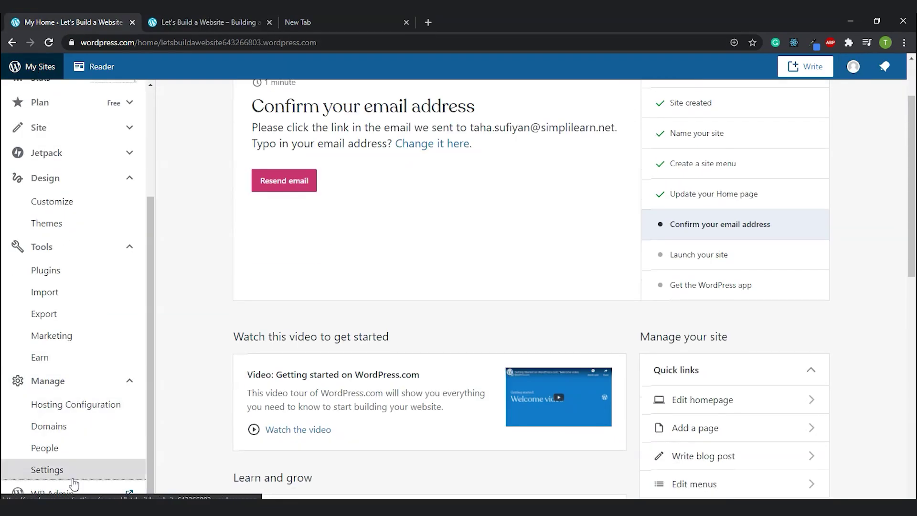
click(73, 491)
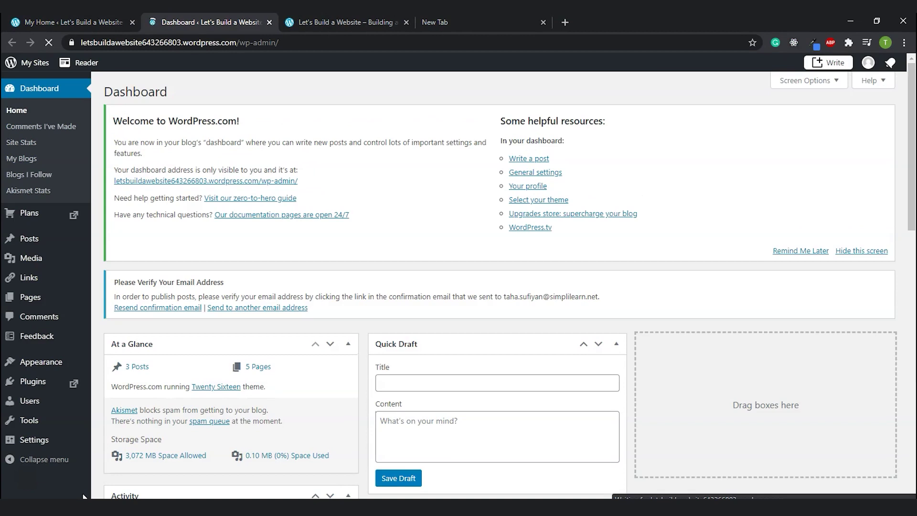
- Open the Delete Site tool, review its content export and deletion sections, and return to the dashboard without deleting
scroll(57, 407, down, 2)
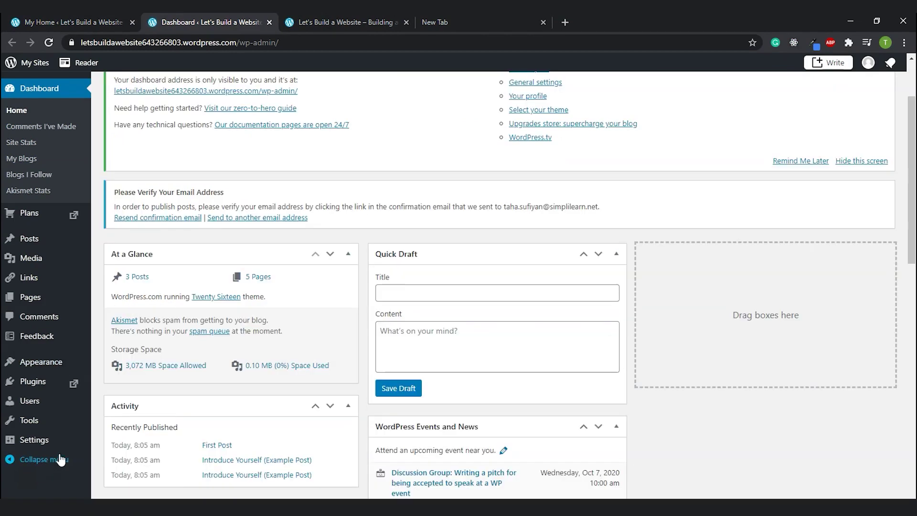
mouse_move(49, 423)
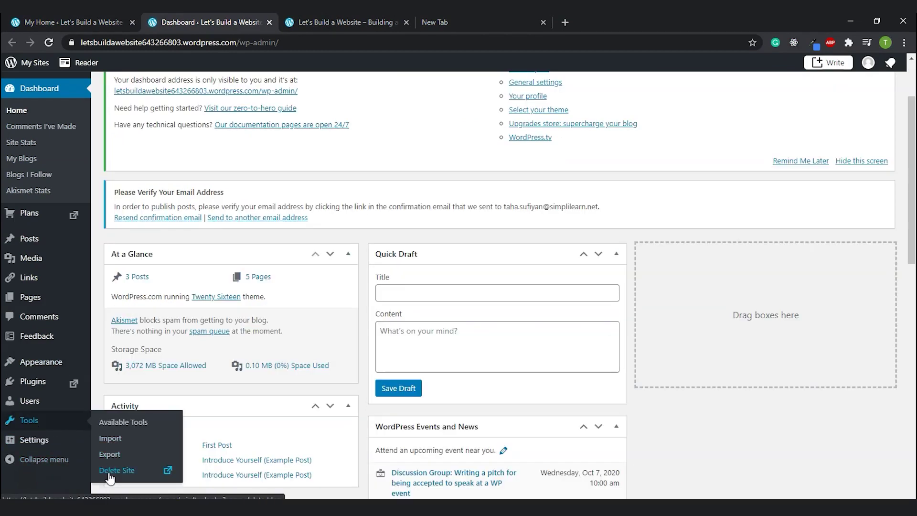
click(160, 473)
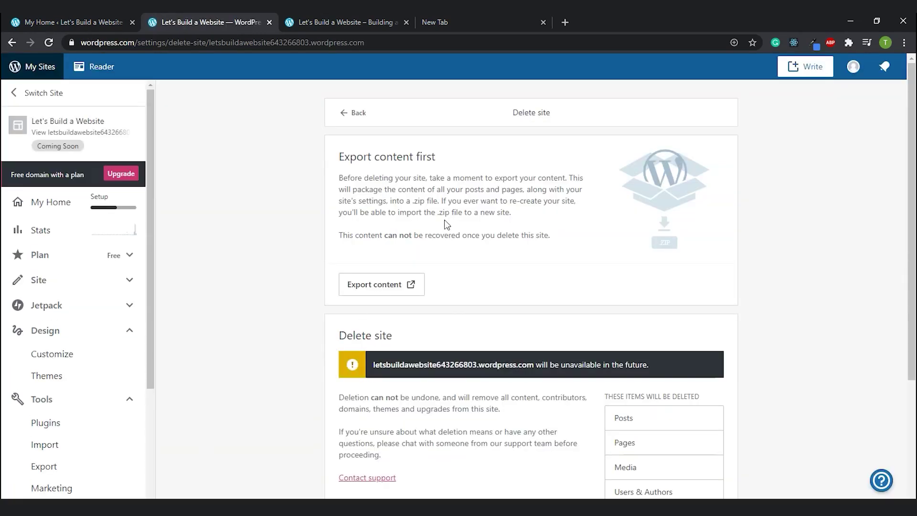
scroll(446, 223, down, 3)
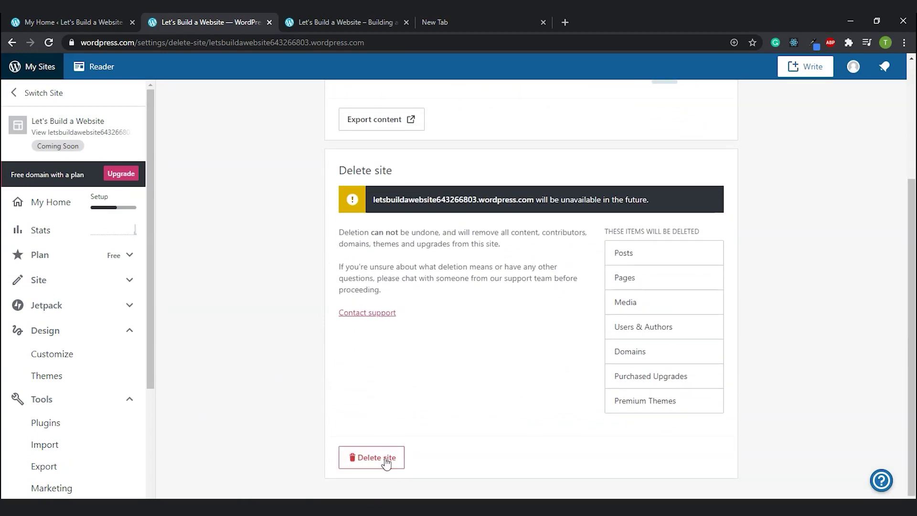
click(13, 43)
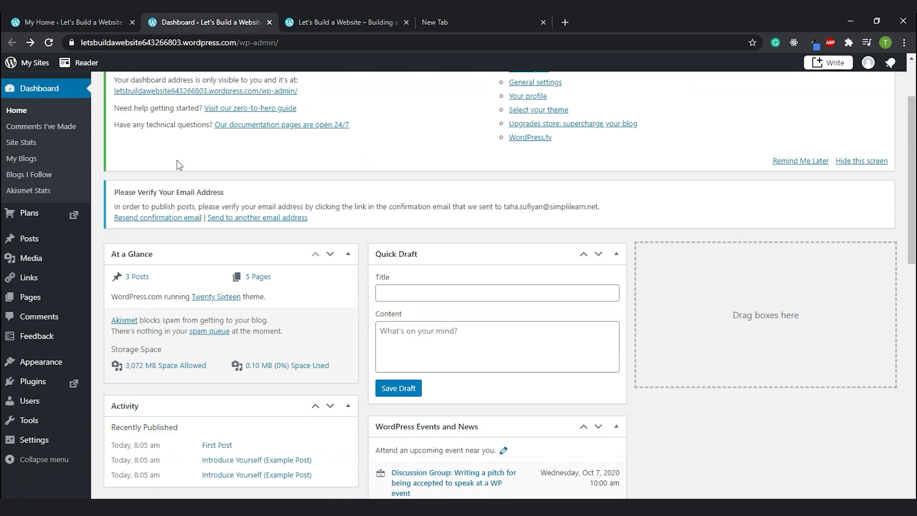
- View the site's Home page from start to end, testing the Learn More link and closing the tab it opens
click(321, 25)
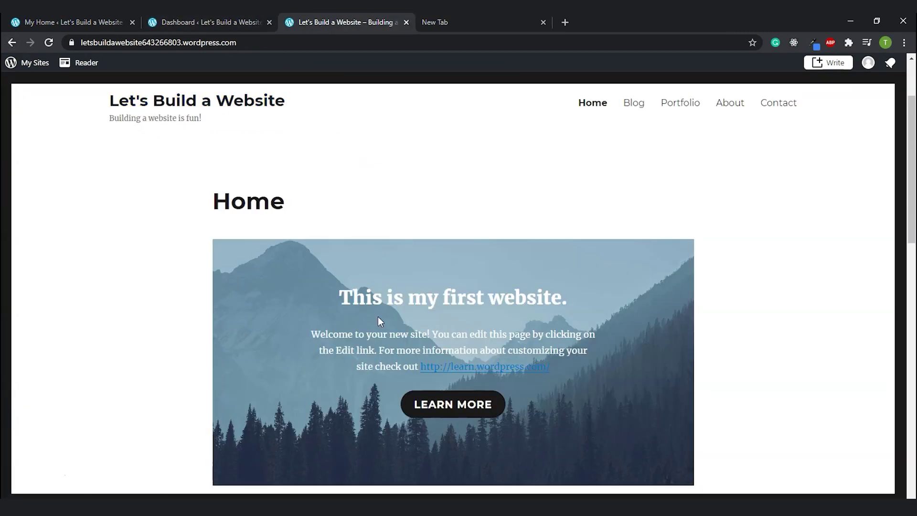
scroll(377, 317, down, 3)
click(448, 297)
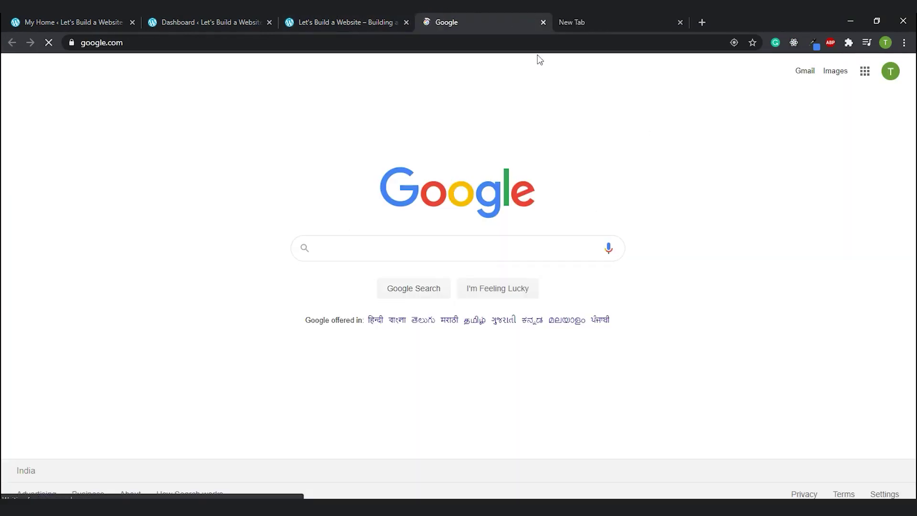
click(544, 22)
scroll(410, 344, down, 4)
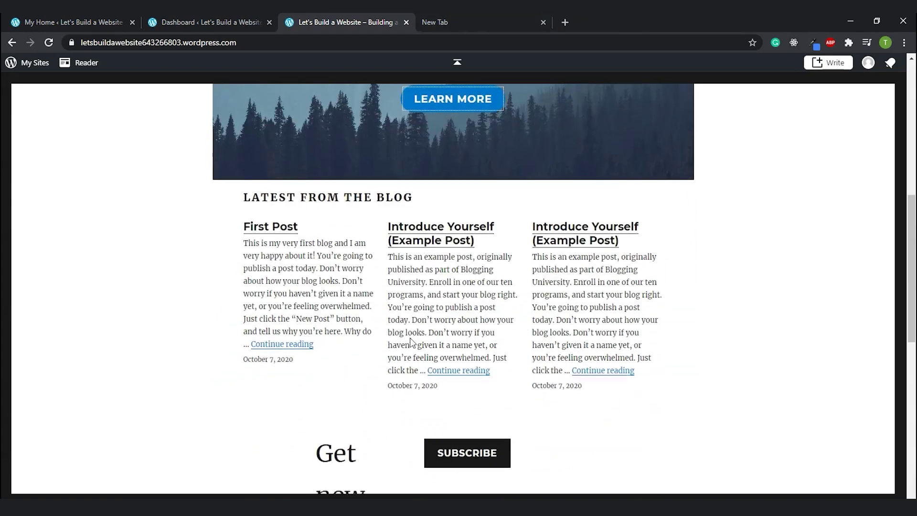
scroll(409, 340, down, 9)
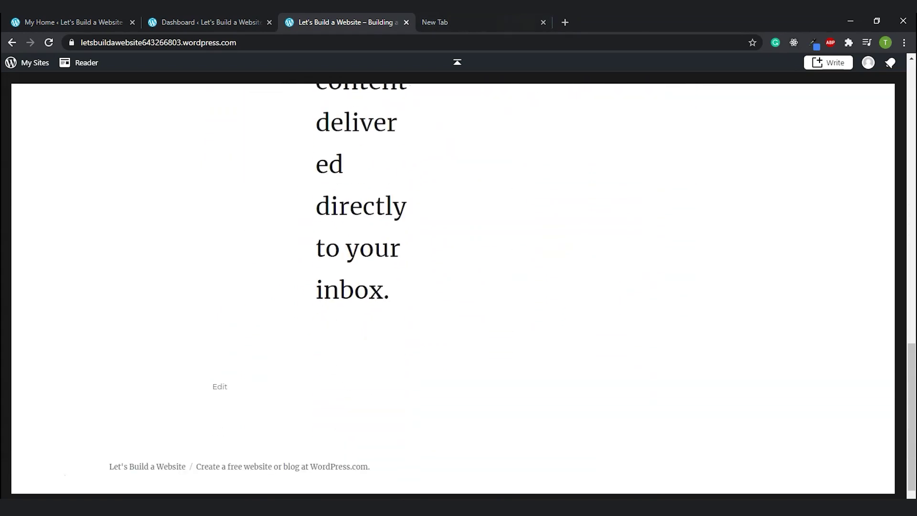
scroll(620, 239, up, 15)
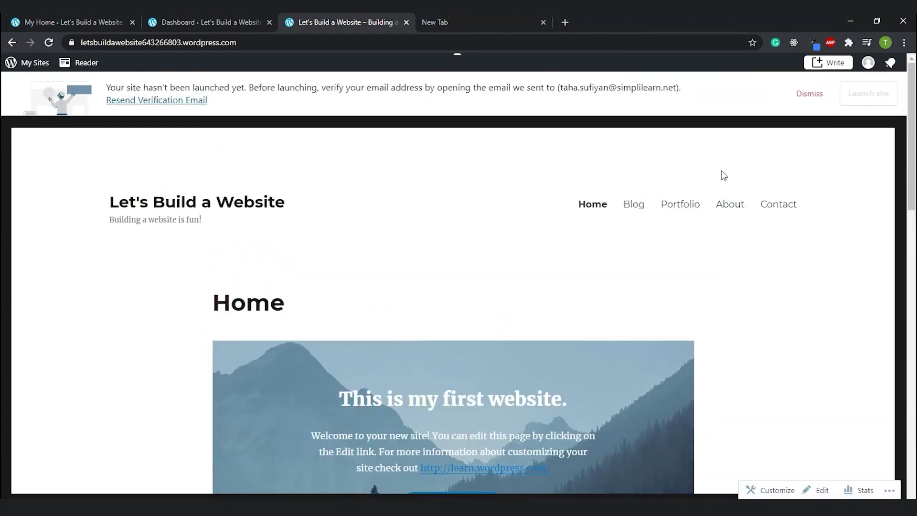
- Open the site's Blog page and look through its header image and posts
click(639, 211)
scroll(639, 211, down, 5)
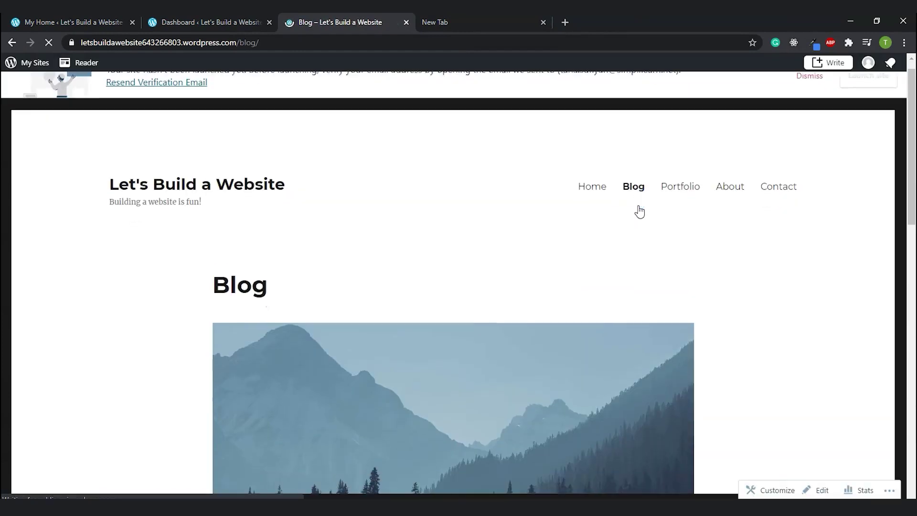
scroll(639, 212, down, 3)
scroll(639, 211, up, 12)
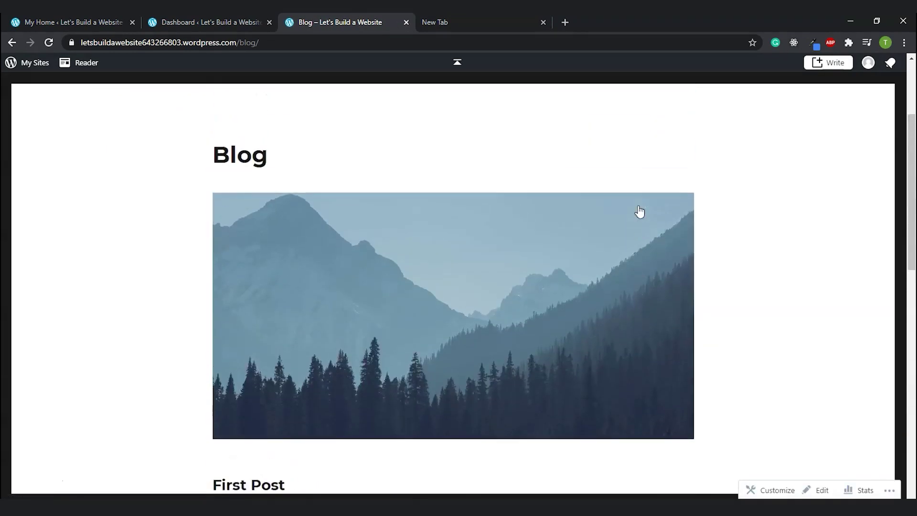
- Open the site's Portfolio and About pages and look through their content
click(673, 209)
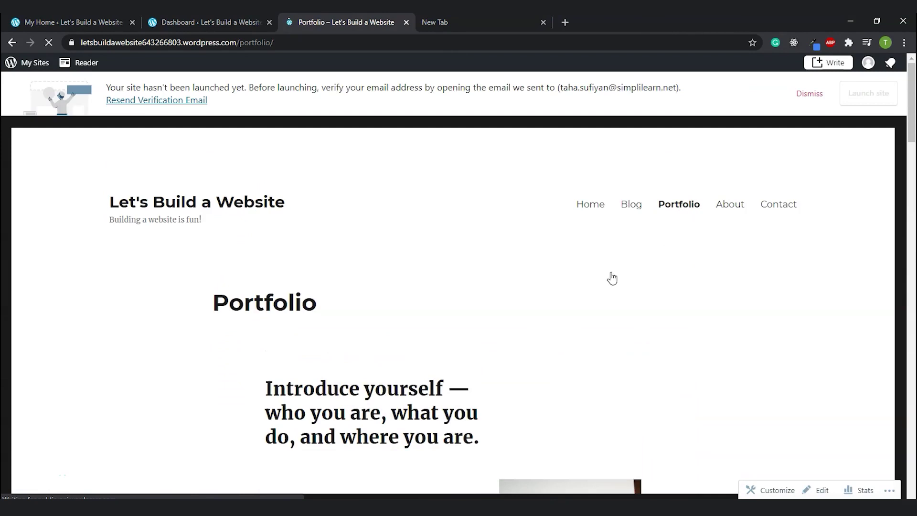
scroll(605, 285, down, 6)
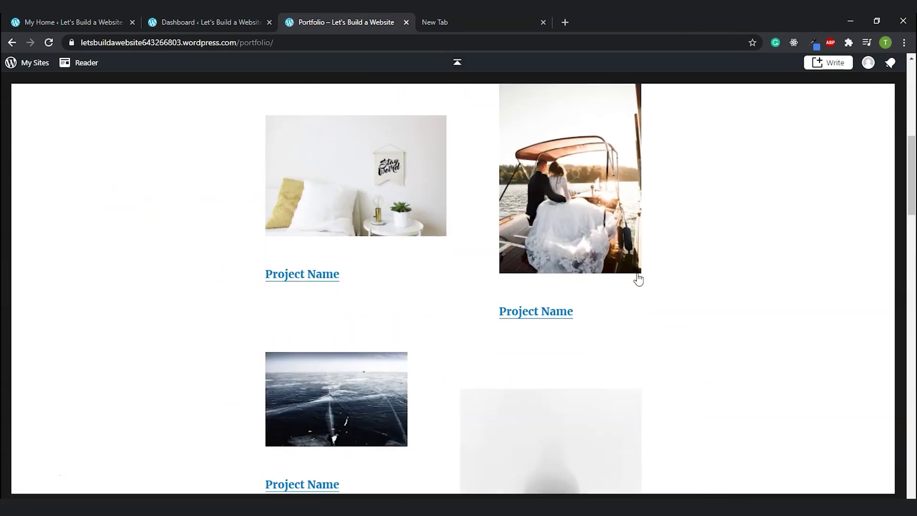
scroll(579, 357, up, 6)
click(729, 205)
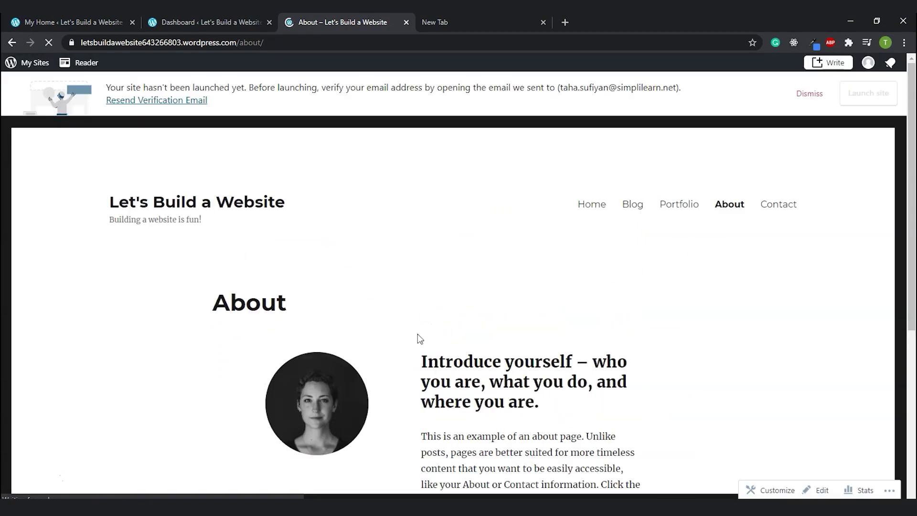
scroll(523, 376, down, 5)
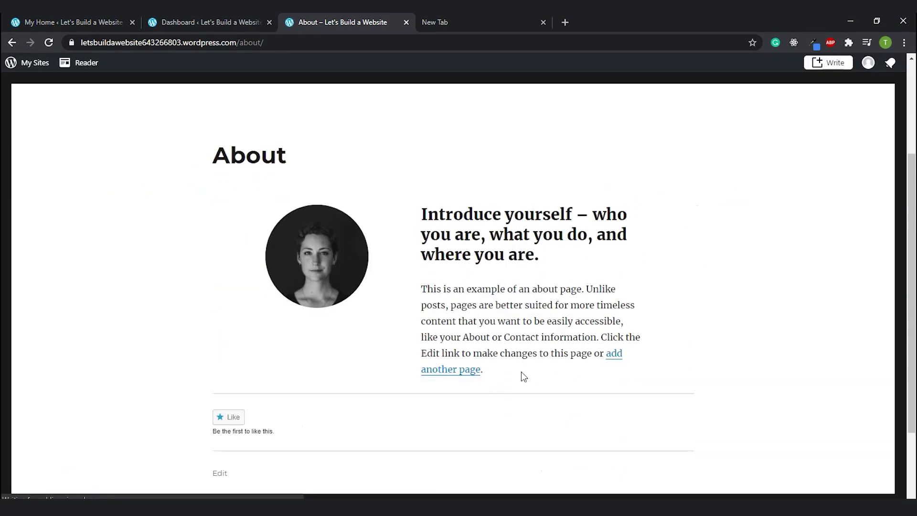